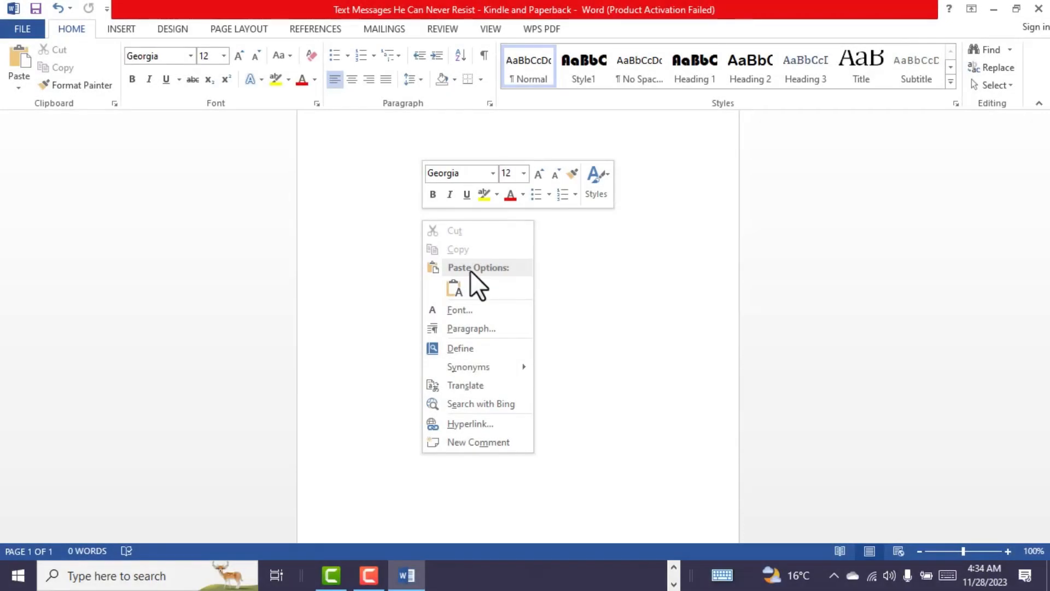
Paste the copied book manuscript into the blank document as text only and go back to its first page
left_click(453, 291)
scroll(781, 272, "up", 1)
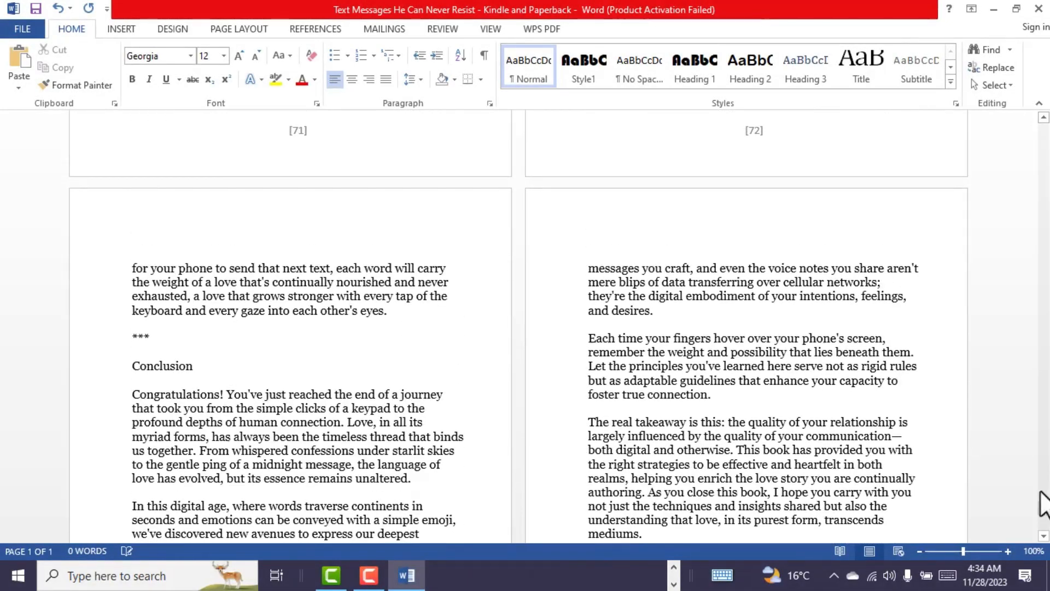
left_click_drag(1045, 520, 1048, 233)
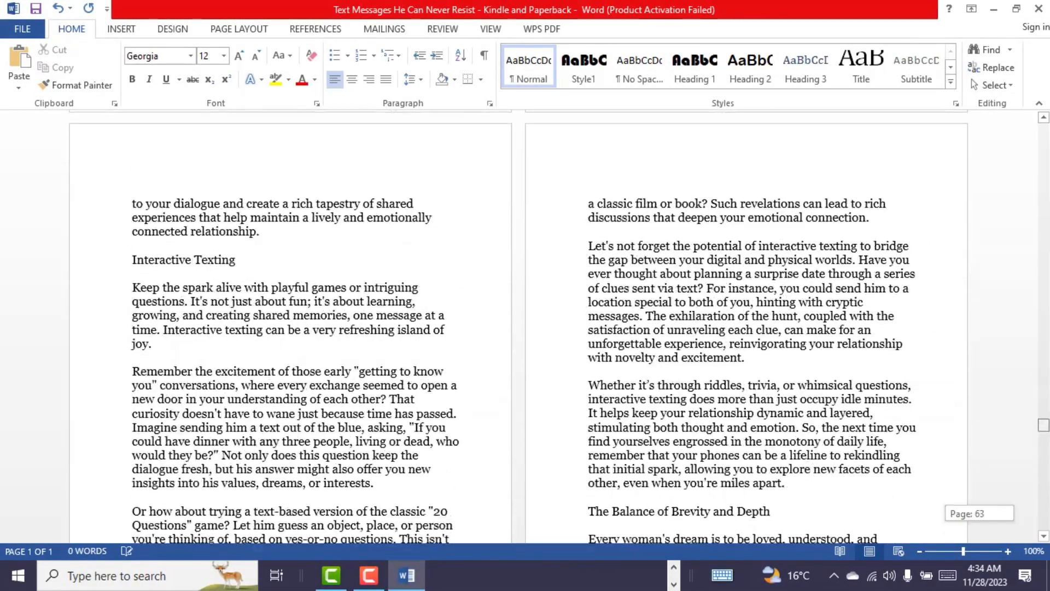
left_click_drag(1044, 425, 1044, 132)
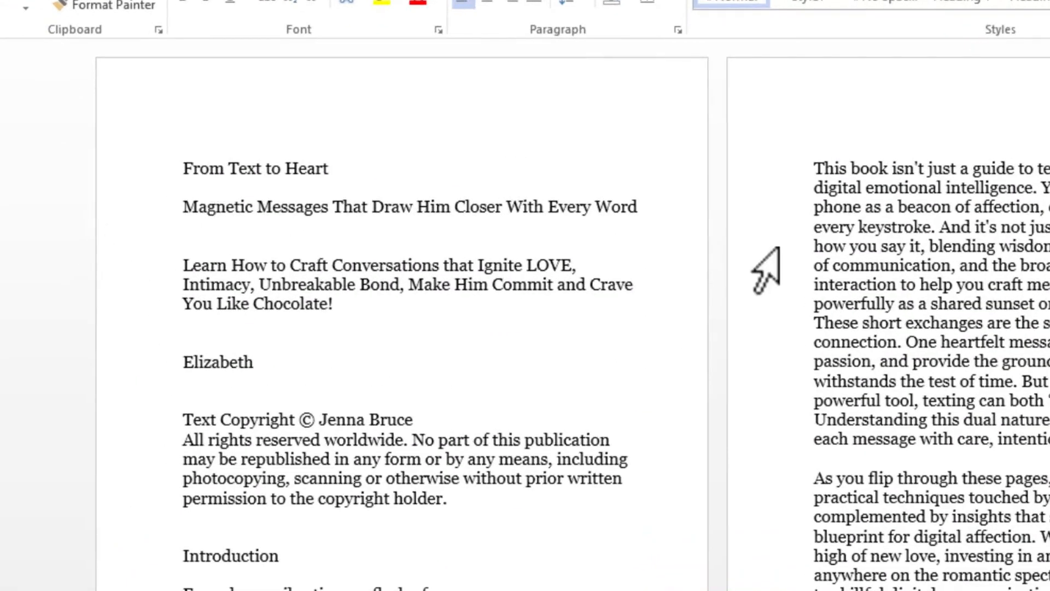
Insert blank lines between the author name and the copyright notice to push the notice onto the second page
scroll(203, 383, "down", 1)
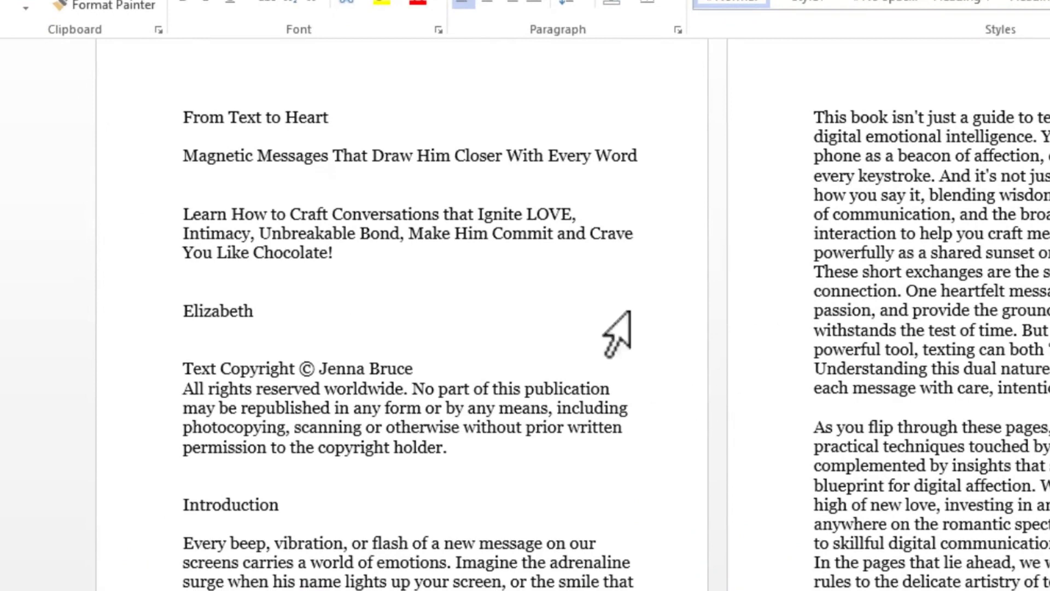
scroll(733, 429, "down", 2)
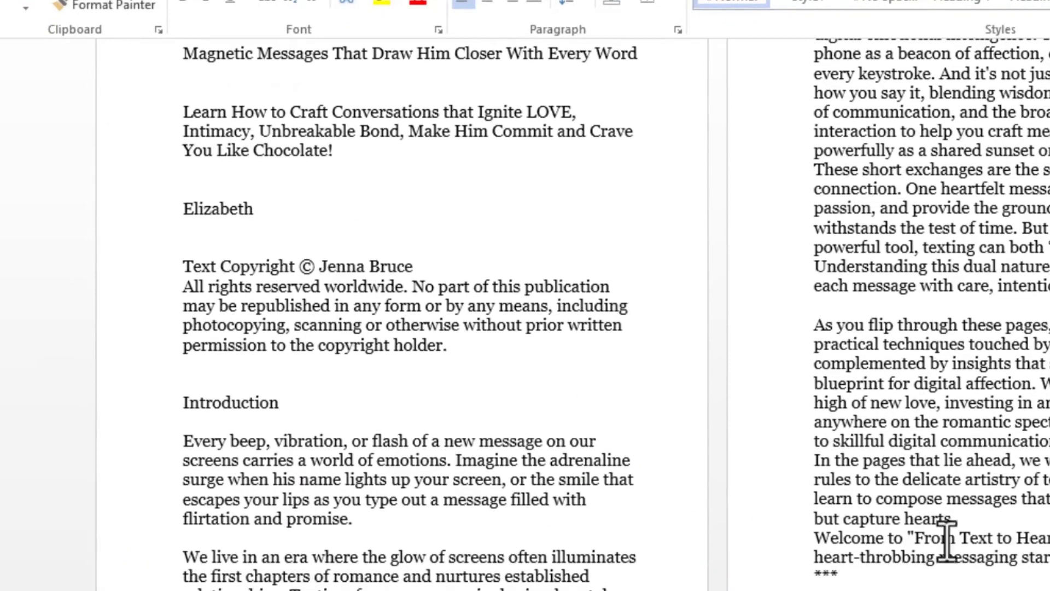
scroll(476, 298, "up", 3)
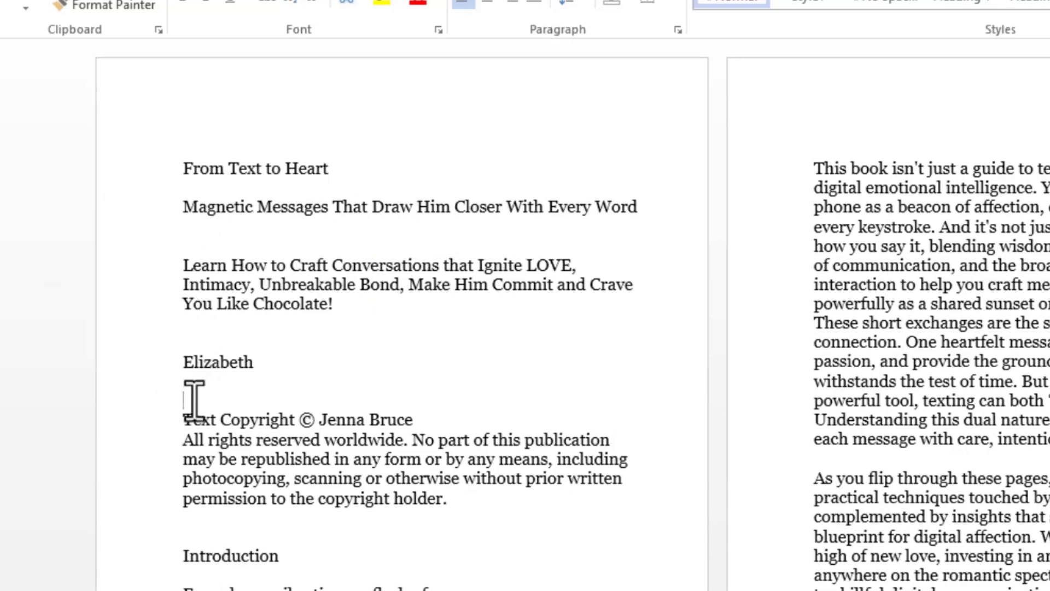
key("Return")
key("Return")
key("Return")
key("Return")
key("Return")
key("Return")
key("Return")
key("Return")
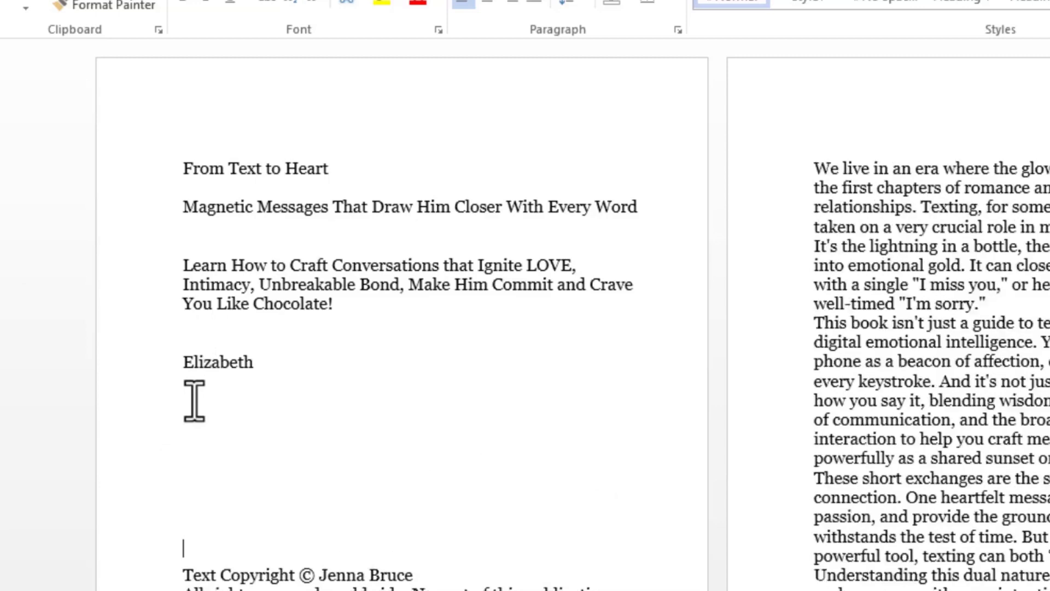
key("Return")
key("Return")
key("Return")
key("Return")
key("Return")
key("Return")
key("Return")
key("Return")
key("Return")
key("Return")
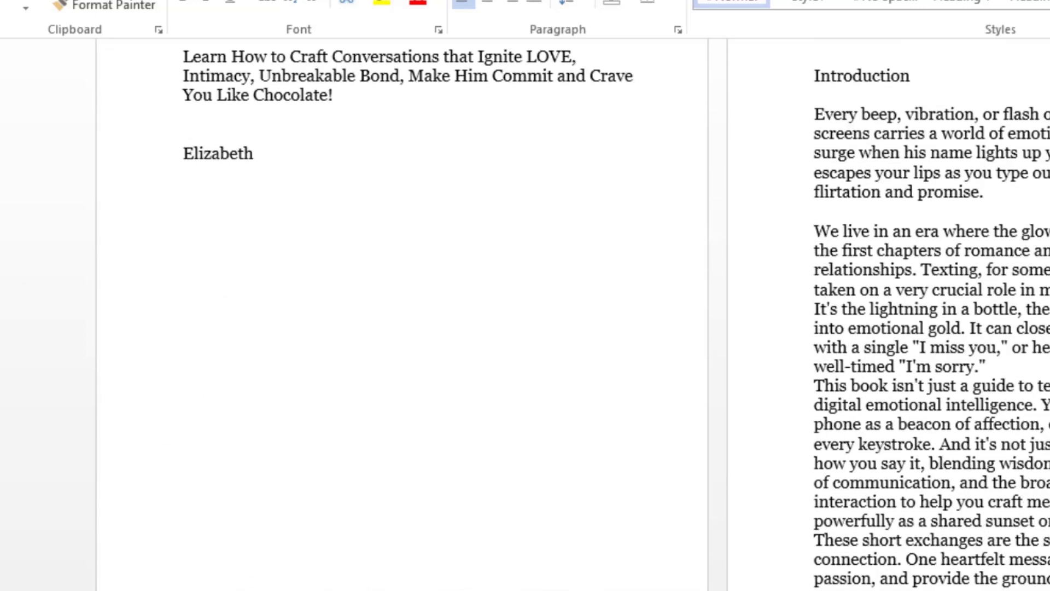
key("Return")
key("Return")
scroll(281, 371, "down", 3)
key("Return")
key("Return")
scroll(555, 269, "up", 3)
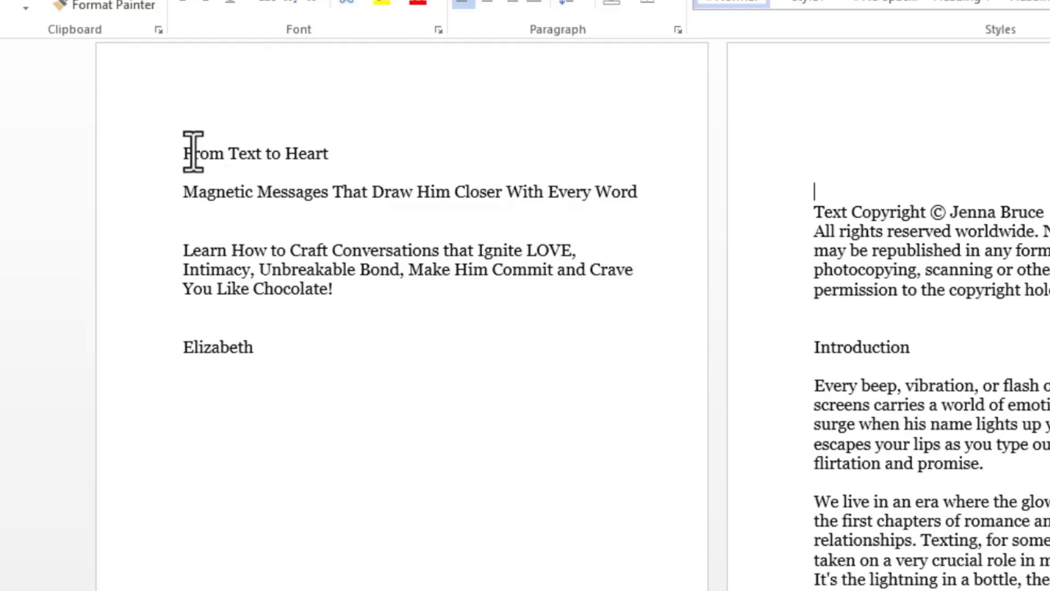
left_click_drag(192, 153, 518, 158)
left_click_drag(140, 206, 415, 201)
left_click(200, 235)
left_click_drag(241, 382, 122, 343)
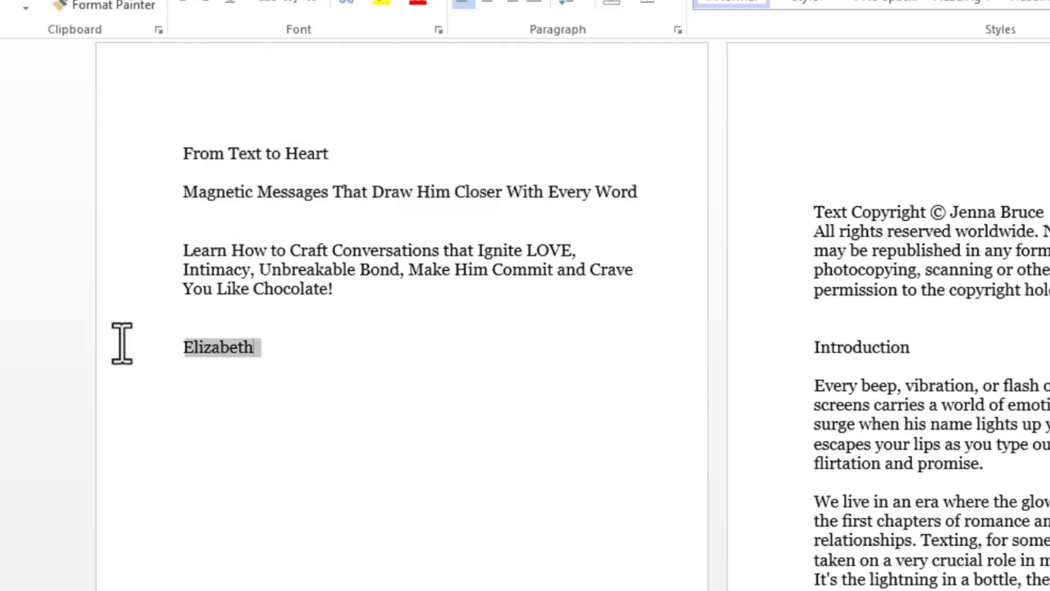
left_click(317, 375)
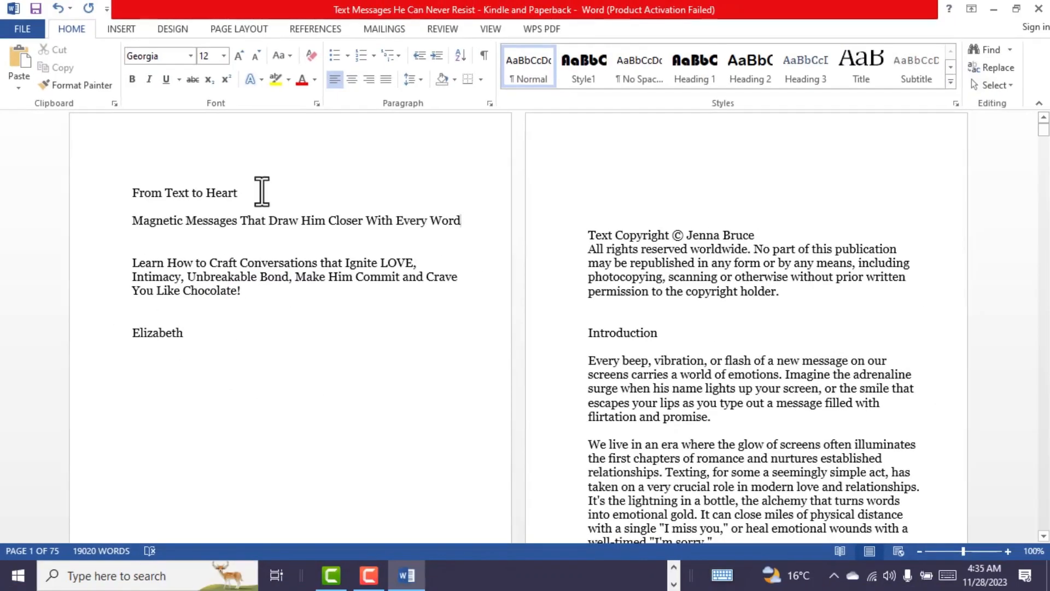
Format the title and the "Magnetic Messages" subtitle in Bauhaus 93 at 22 pt and centre them
left_click_drag(643, 193, 148, 115)
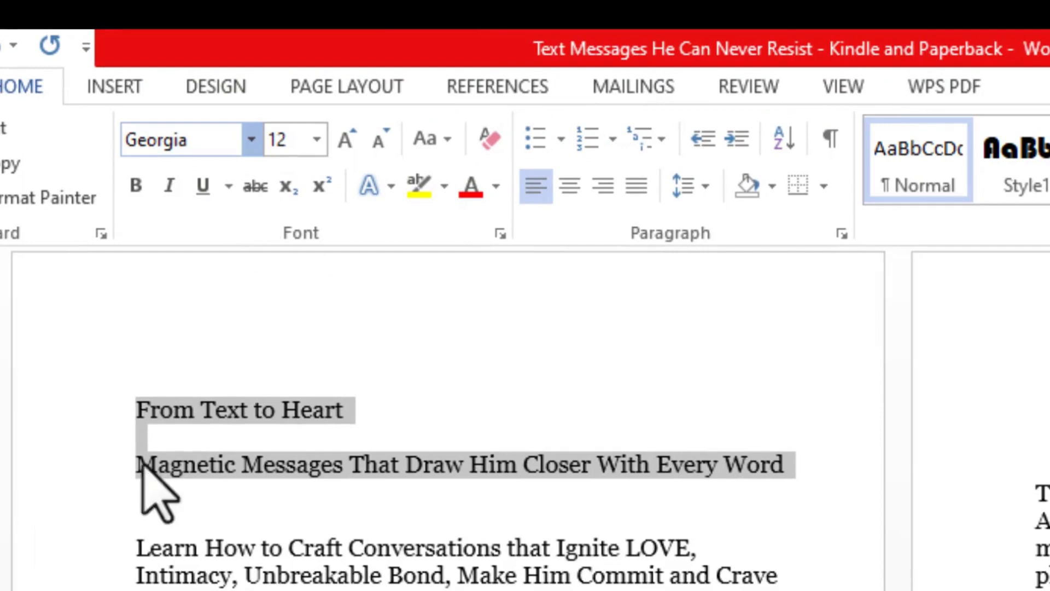
left_click(251, 139)
left_click(219, 360)
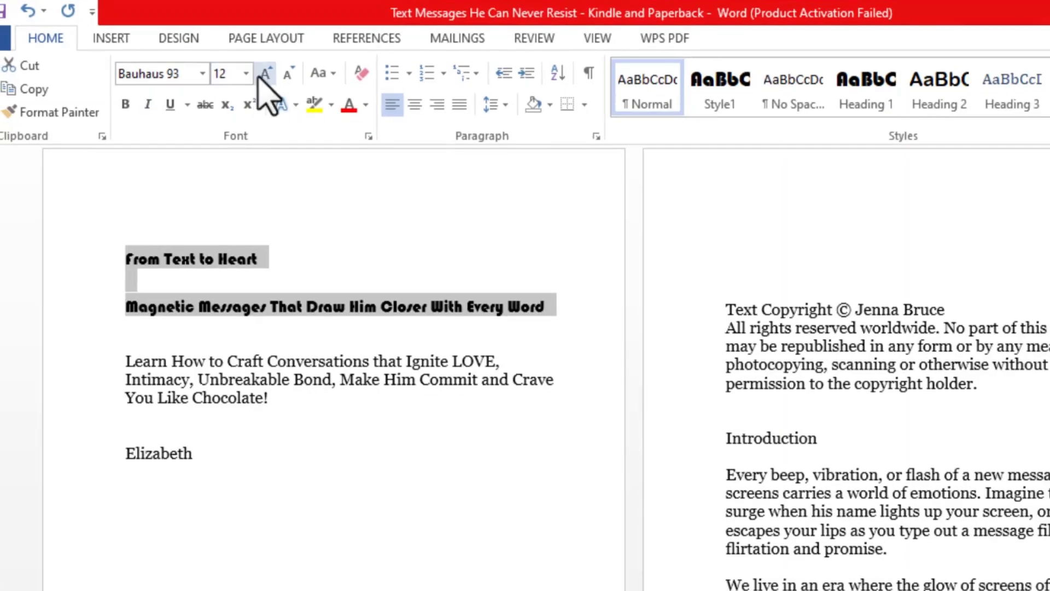
left_click(262, 77)
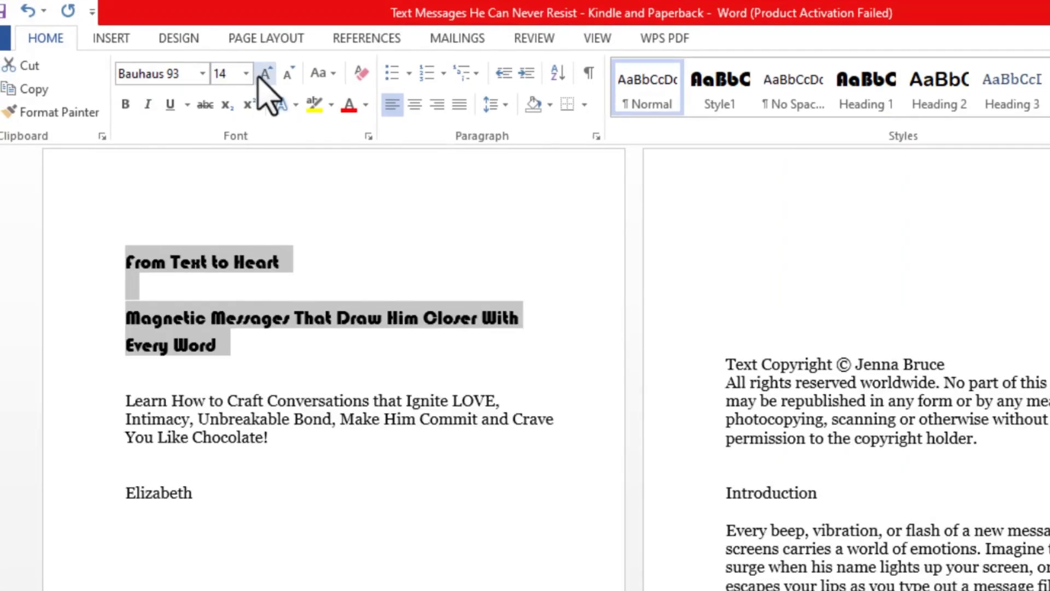
left_click(262, 77)
left_click(262, 76)
left_click(261, 76)
left_click(261, 76)
left_click(414, 104)
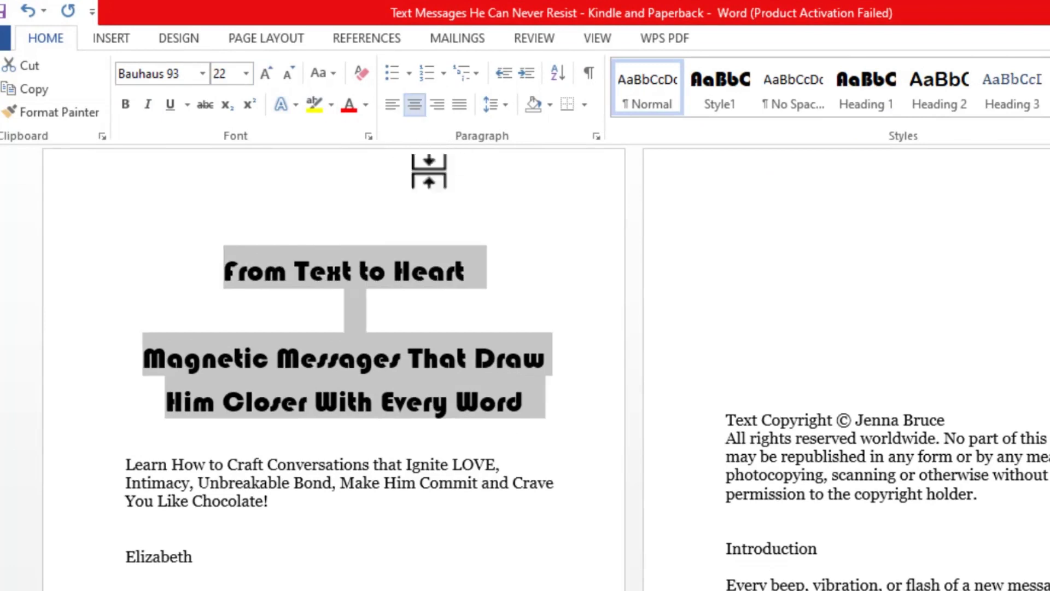
Enlarge the main title "From Text to Heart" to 36 pt
left_click(347, 352)
left_click_drag(469, 282, 100, 256)
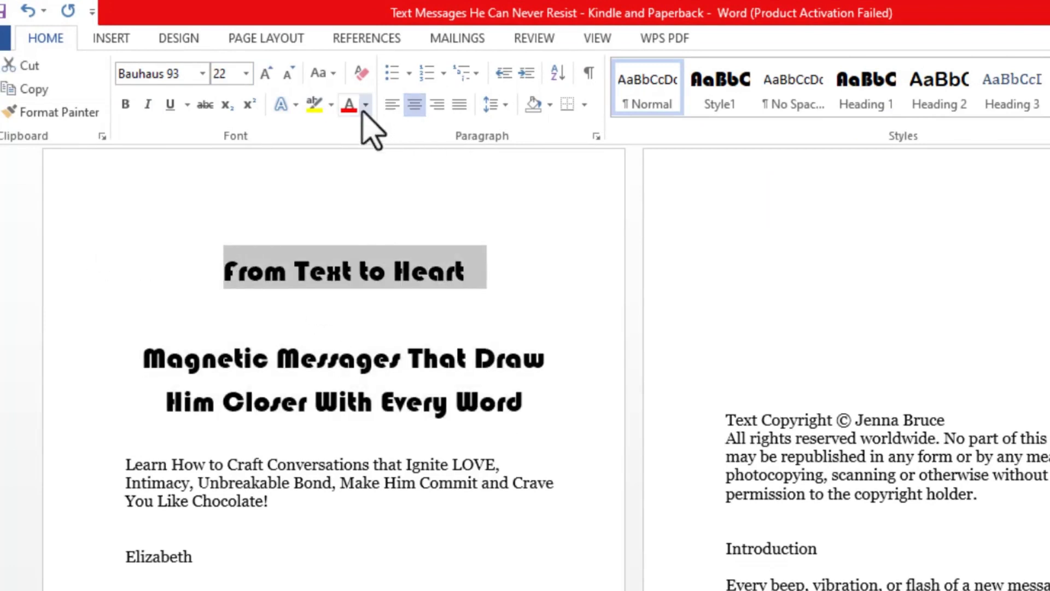
left_click(273, 74)
left_click(272, 74)
left_click(273, 75)
left_click(273, 74)
left_click(272, 74)
left_click(272, 75)
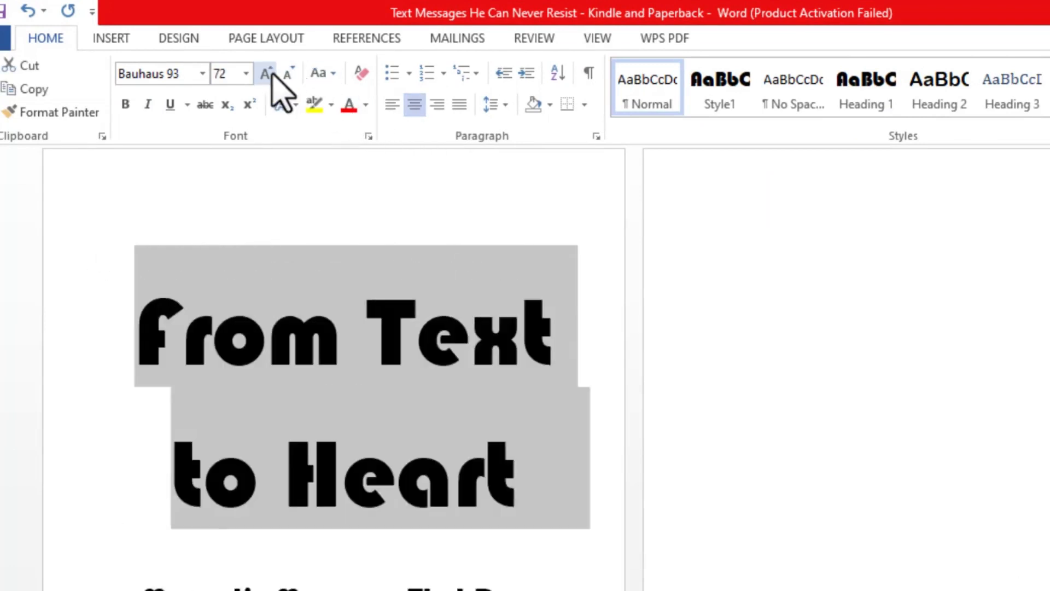
left_click(293, 75)
left_click(293, 75)
left_click(280, 372)
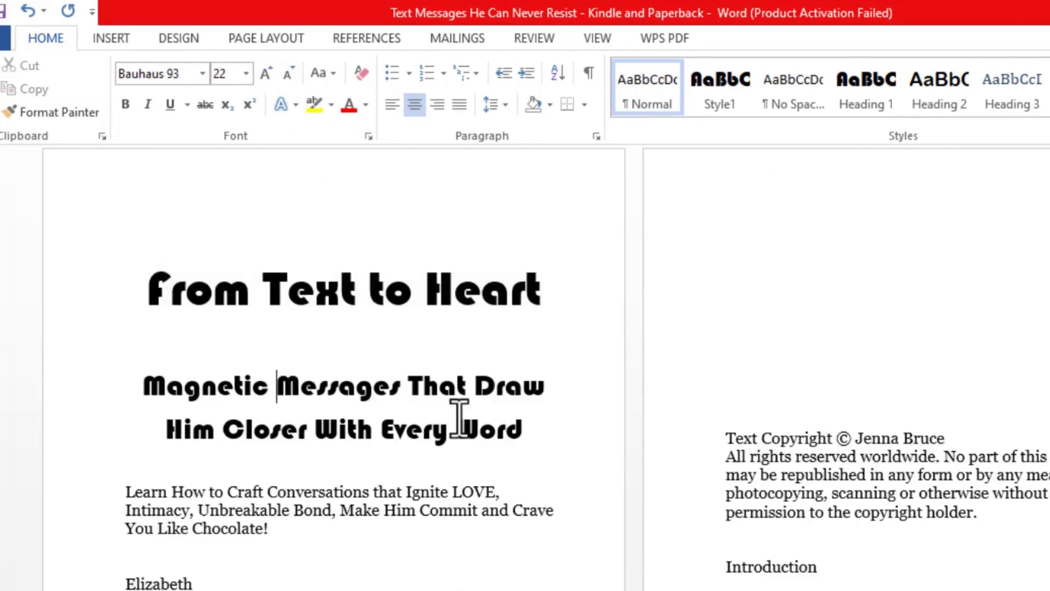
Reduce the "Magnetic Messages That Draw Him Closer With Every Word" subtitle to 16 pt
left_click_drag(539, 429, 127, 392)
left_click(288, 74)
left_click(287, 74)
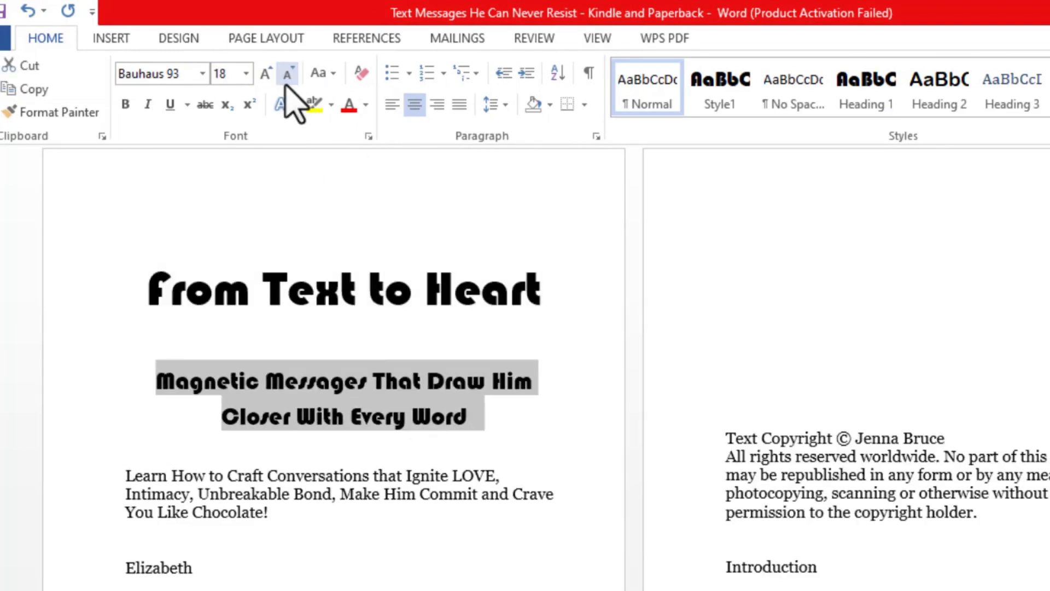
left_click(285, 81)
Shrink the blank line below the main title to 6 pt and reduce the subtitle by one more font size
left_click(356, 383)
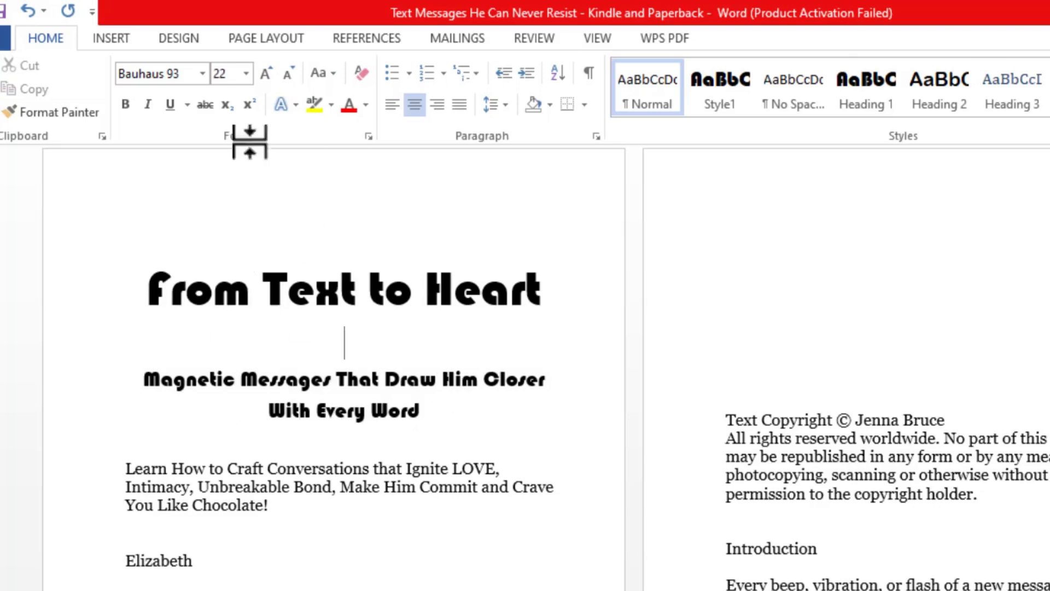
left_click(288, 75)
left_click(289, 75)
left_click(289, 74)
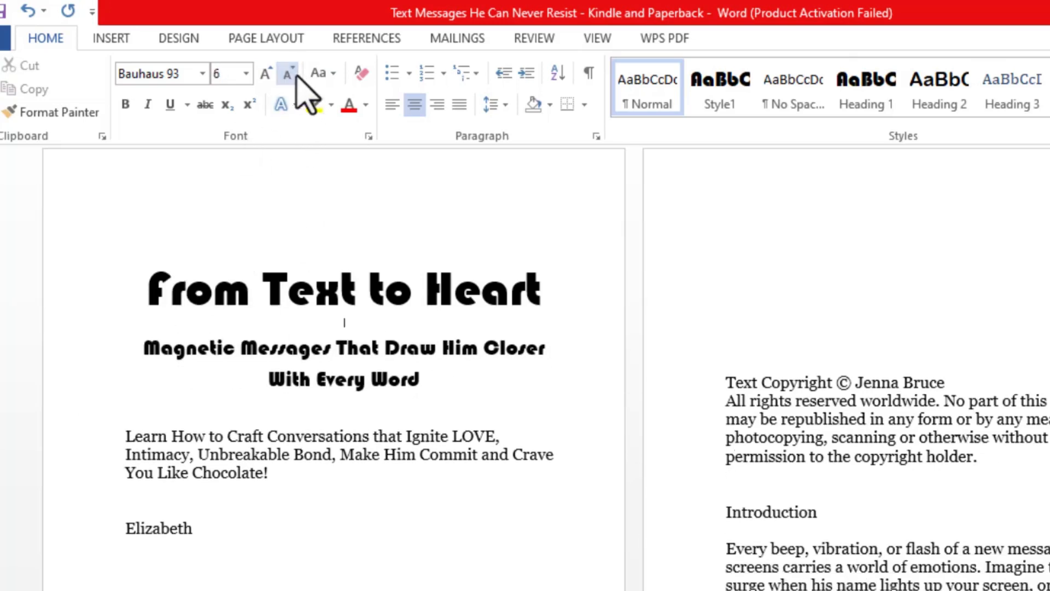
left_click_drag(446, 383, 80, 353)
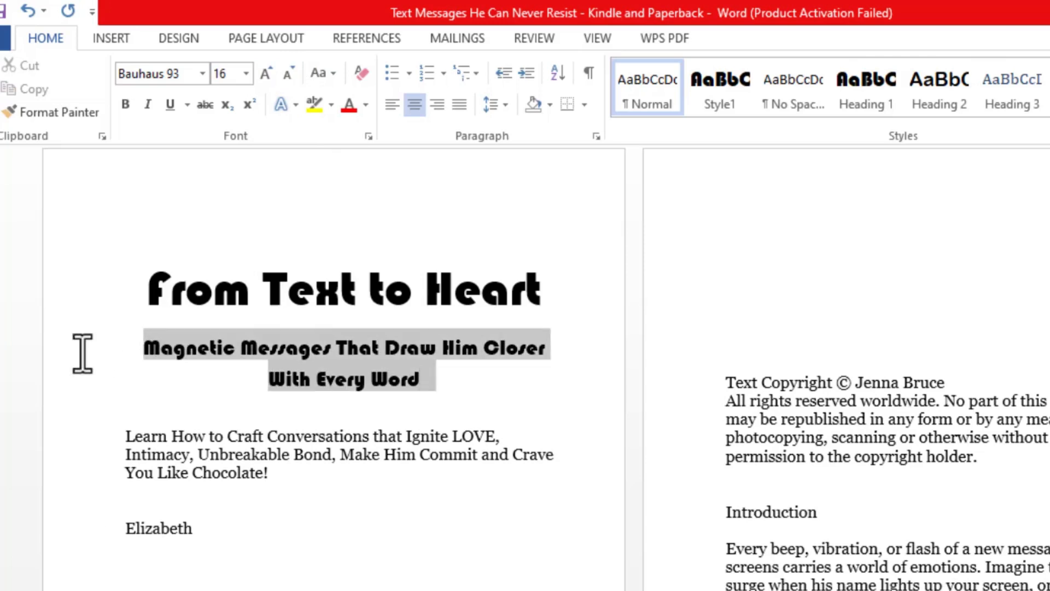
left_click(289, 74)
Centre the "Learn How to Craft Conversations" tagline and set it in Arial Rounded at 11 pt
left_click(232, 447)
left_click_drag(302, 483, 84, 439)
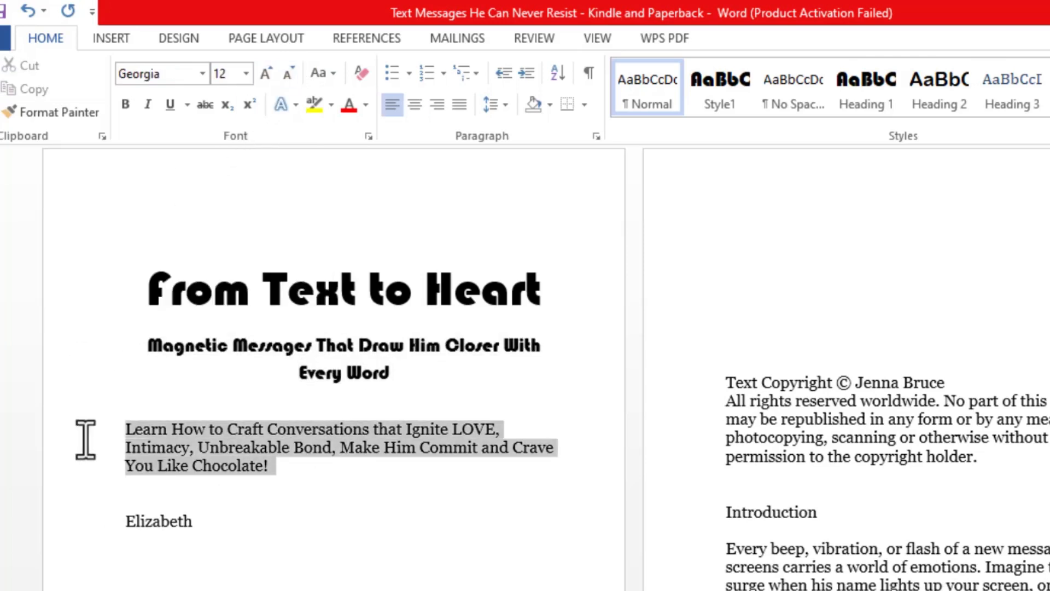
left_click(415, 104)
left_click_drag(429, 463, 80, 407)
left_click(370, 452)
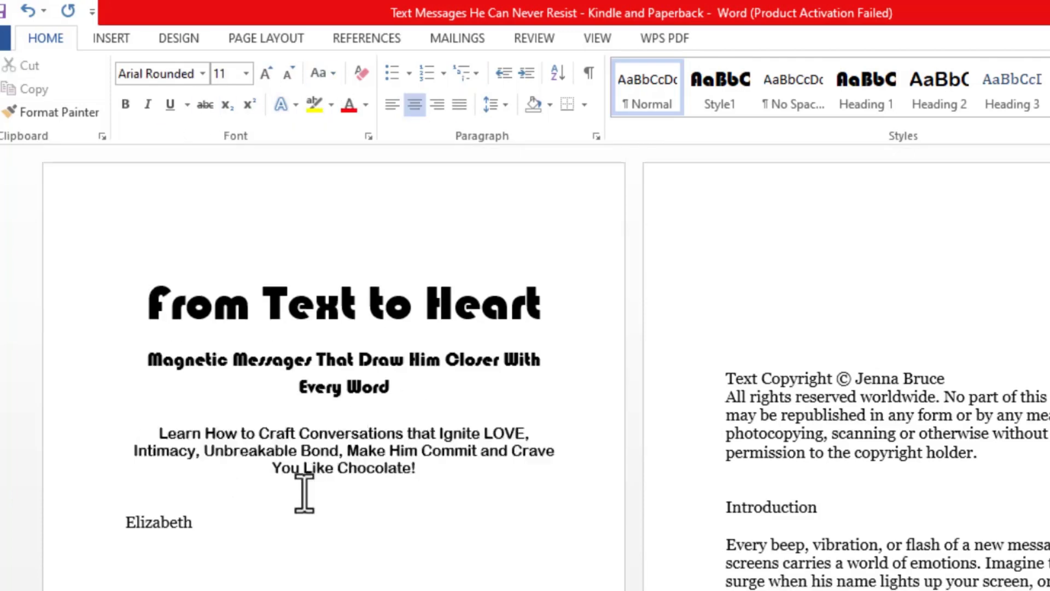
scroll(356, 470, "down", 1)
scroll(377, 454, "up", 1)
left_click_drag(140, 442, 500, 509)
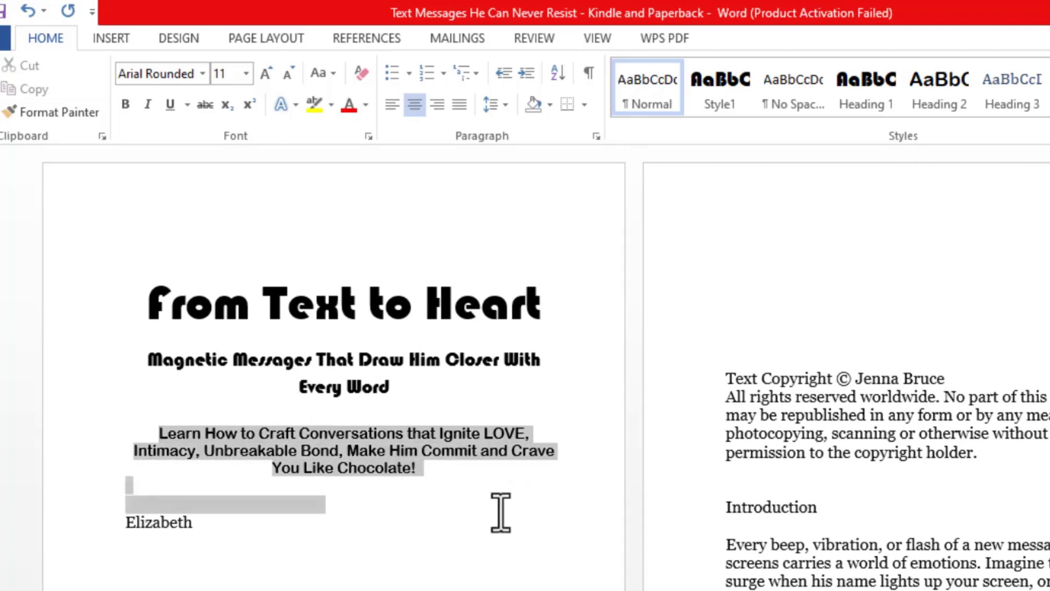
left_click(107, 284)
left_click(186, 306)
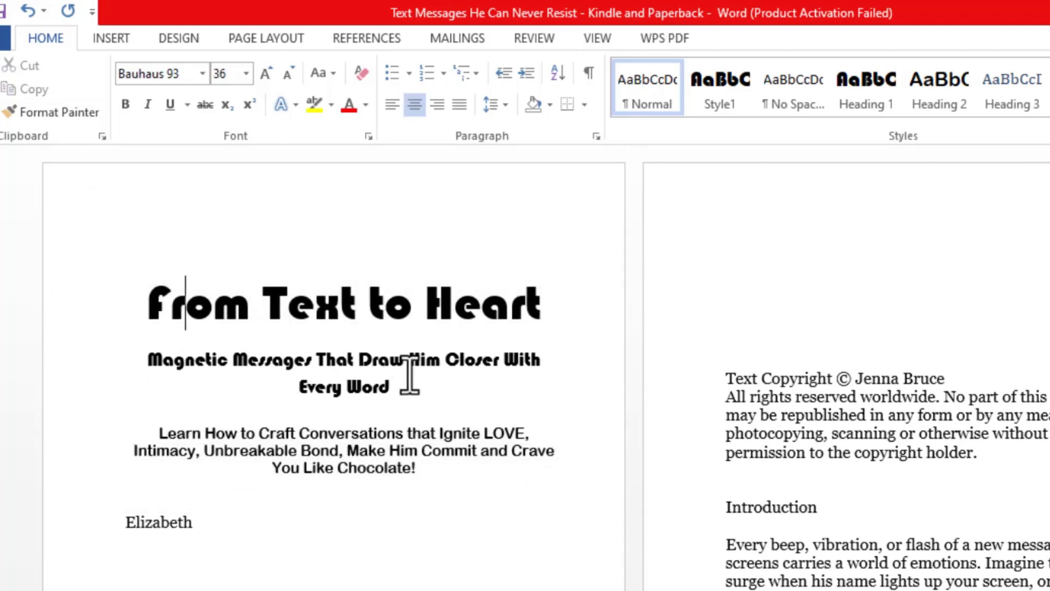
Set the author name on the title page in Bauhaus 93 and centre it
scroll(409, 376, "down", 2)
left_click_drag(187, 424, 127, 407)
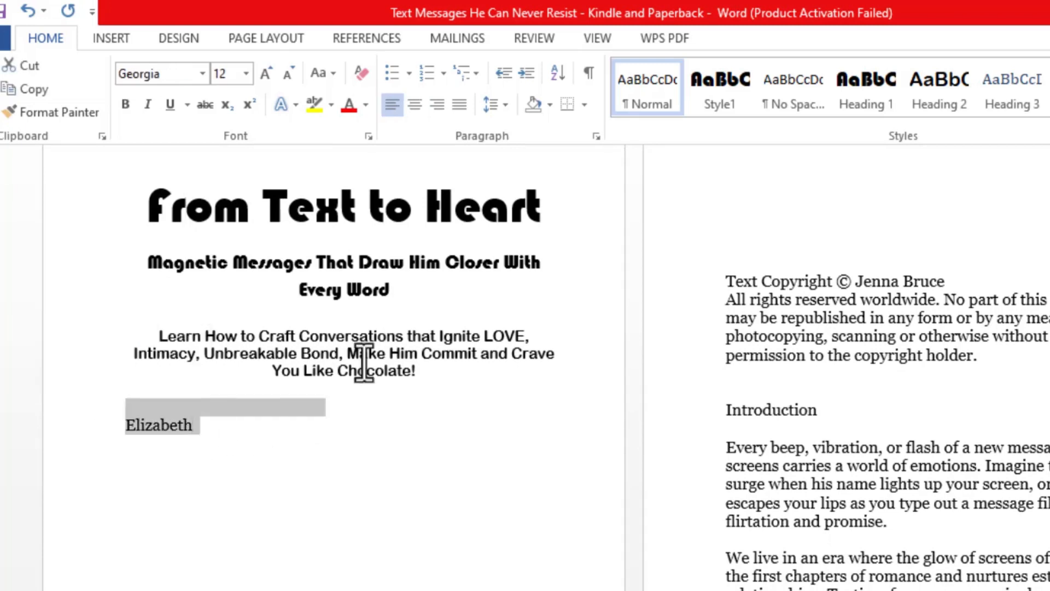
left_click(239, 458)
left_click_drag(244, 427, 62, 417)
left_click(224, 424)
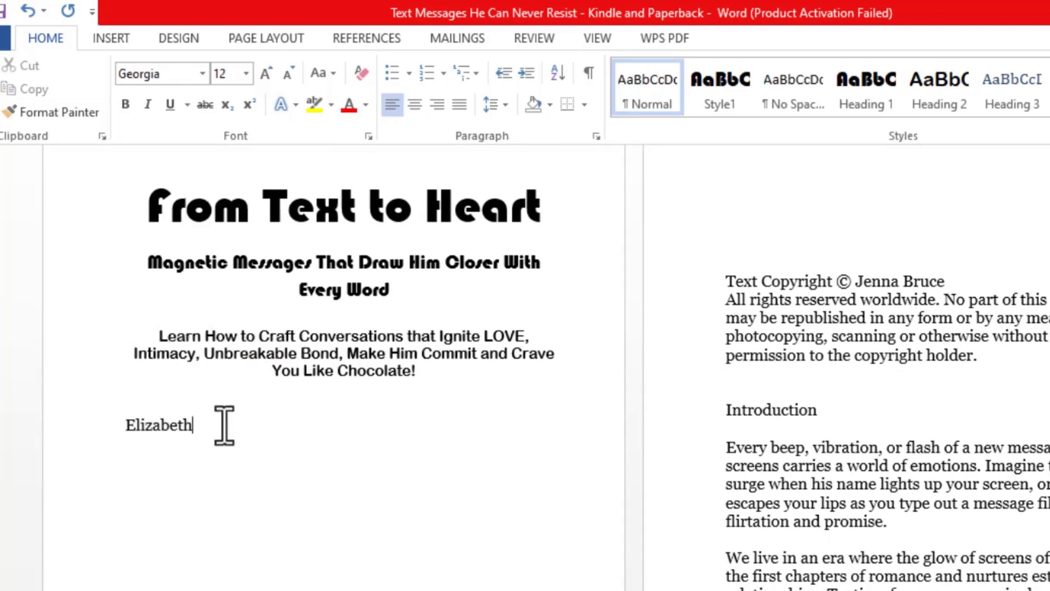
left_click_drag(224, 425, 118, 424)
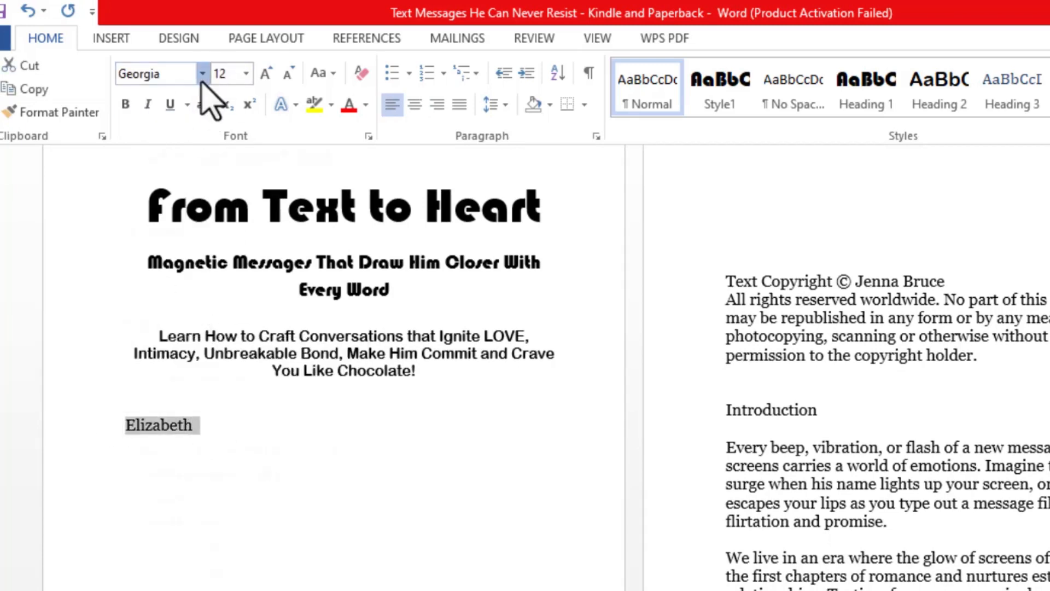
left_click(202, 73)
left_click(178, 244)
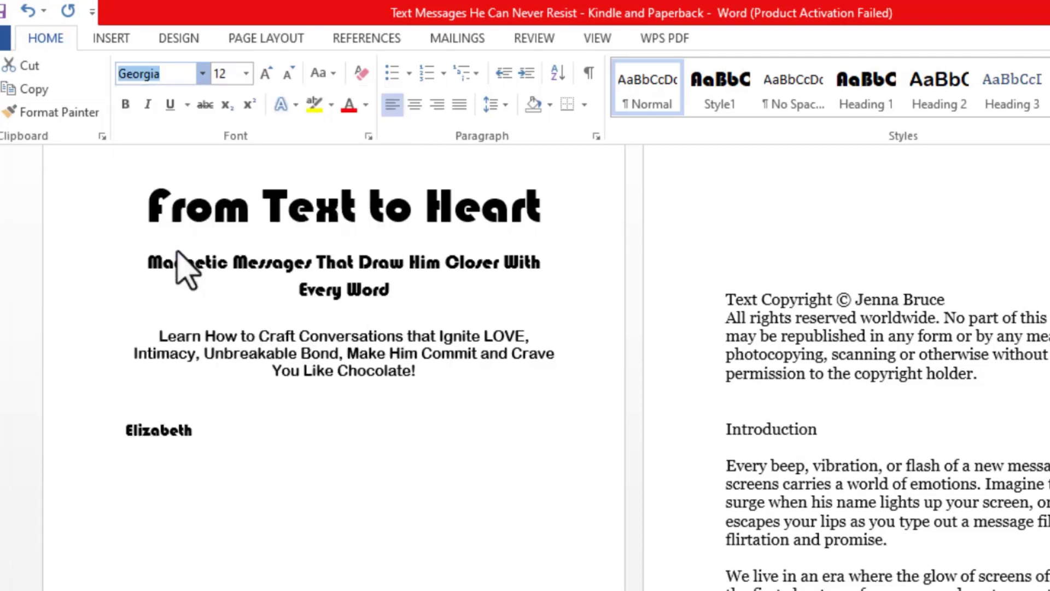
left_click(256, 443)
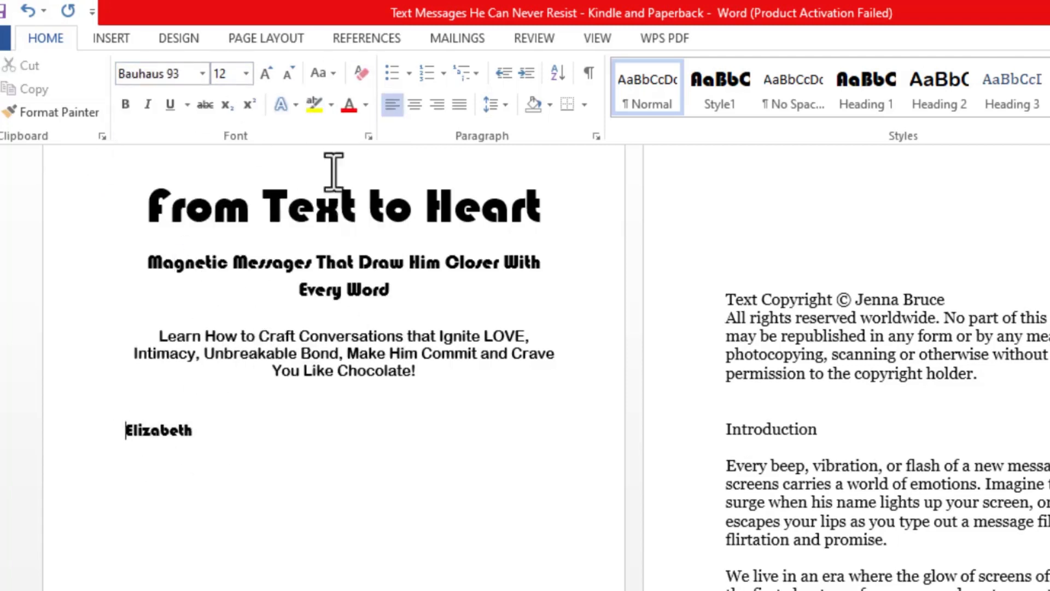
left_click(415, 104)
left_click(399, 402)
Insert blank lines above the main title to move the whole title block further down the first page
scroll(430, 392, "up", 1)
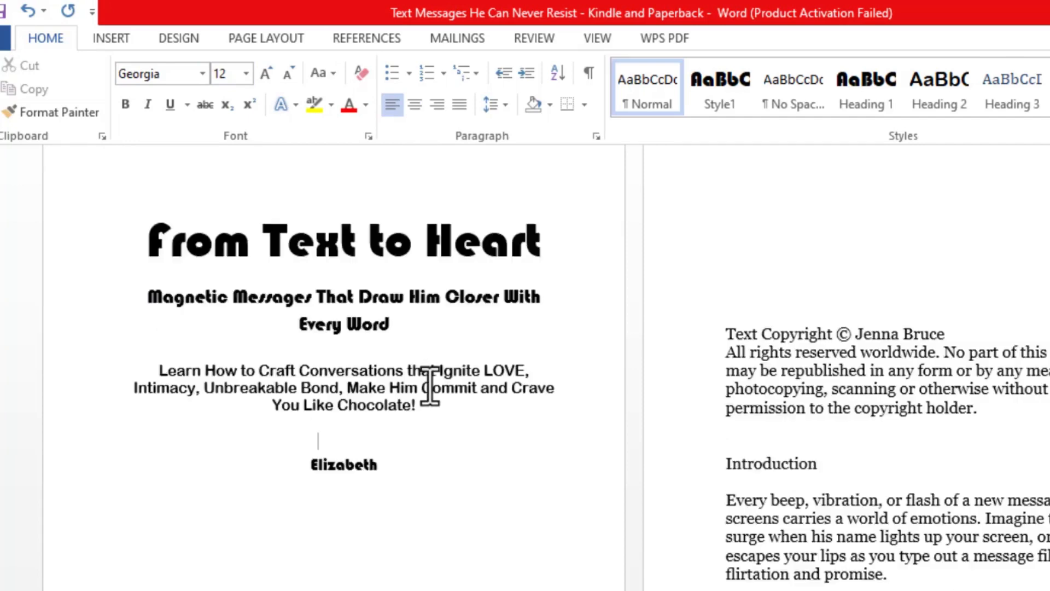
scroll(430, 393, "up", 2)
left_click(255, 303)
left_click(96, 306)
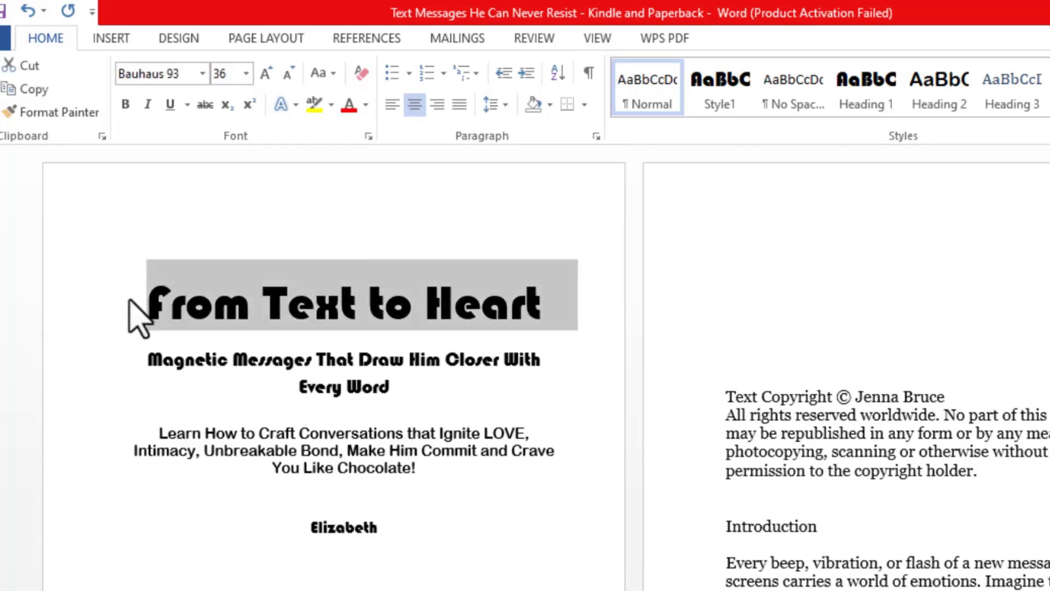
left_click(129, 306)
scroll(129, 304, "up", 3)
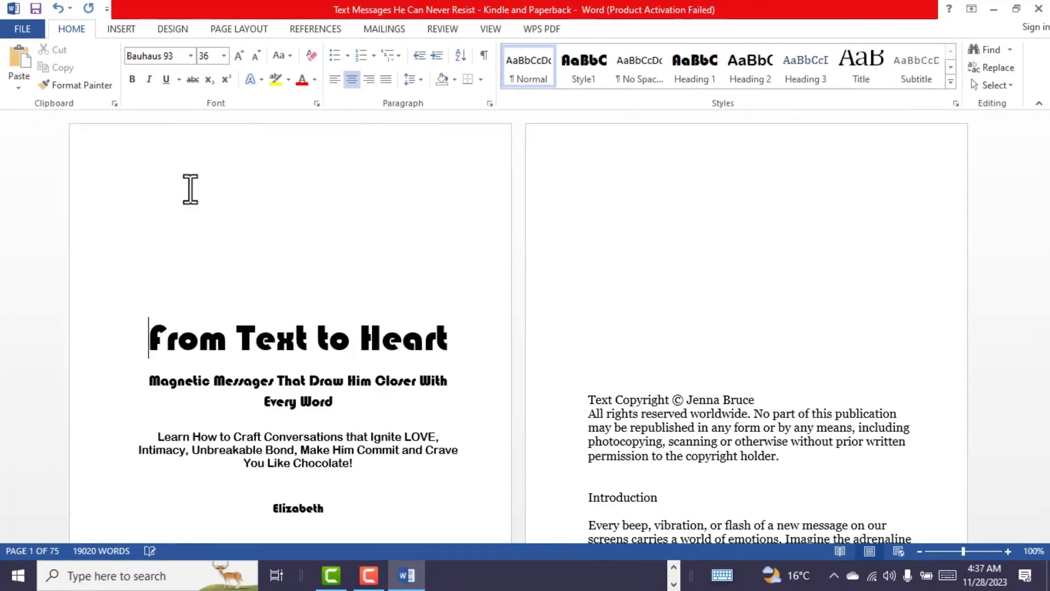
scroll(577, 218, "down", 7)
scroll(387, 382, "up", 5)
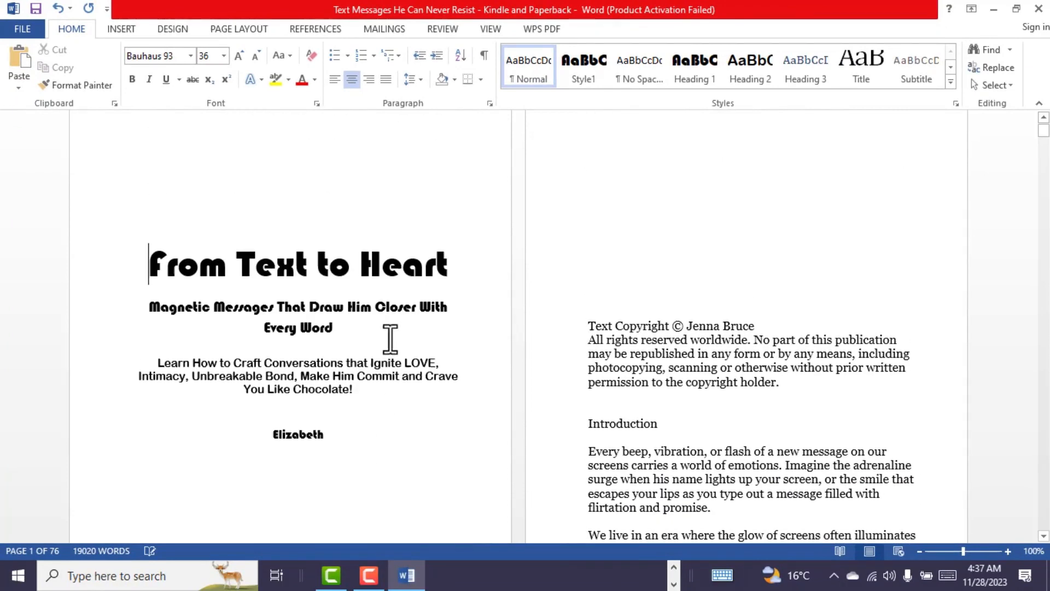
Add a "By" line between the tagline and the author's name, with a blank line beneath it
scroll(366, 426, "up", 1)
left_click(378, 469)
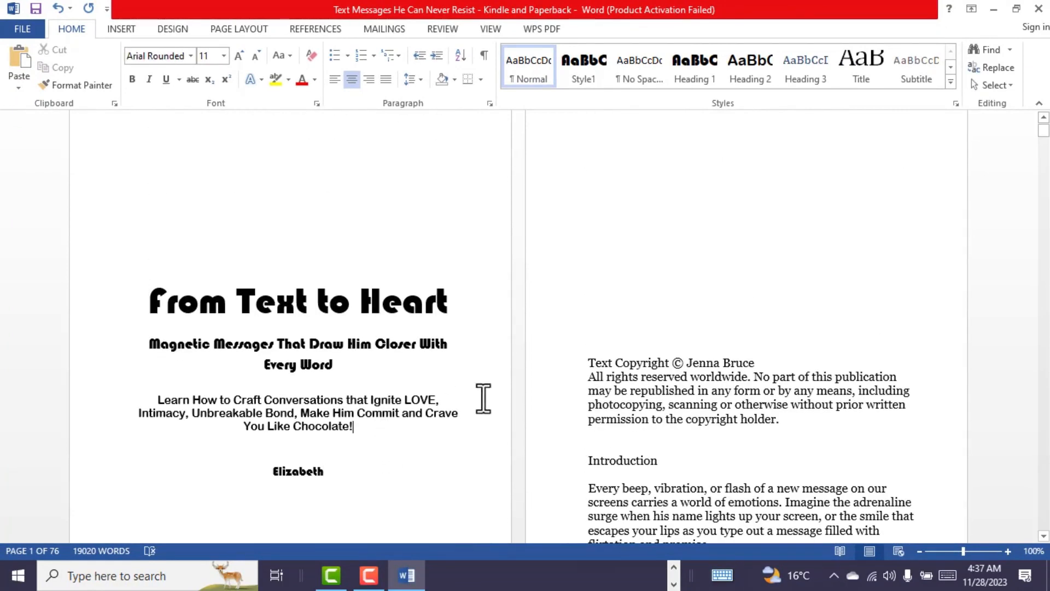
key("Return")
scroll(471, 425, "down", 3)
left_click(302, 361)
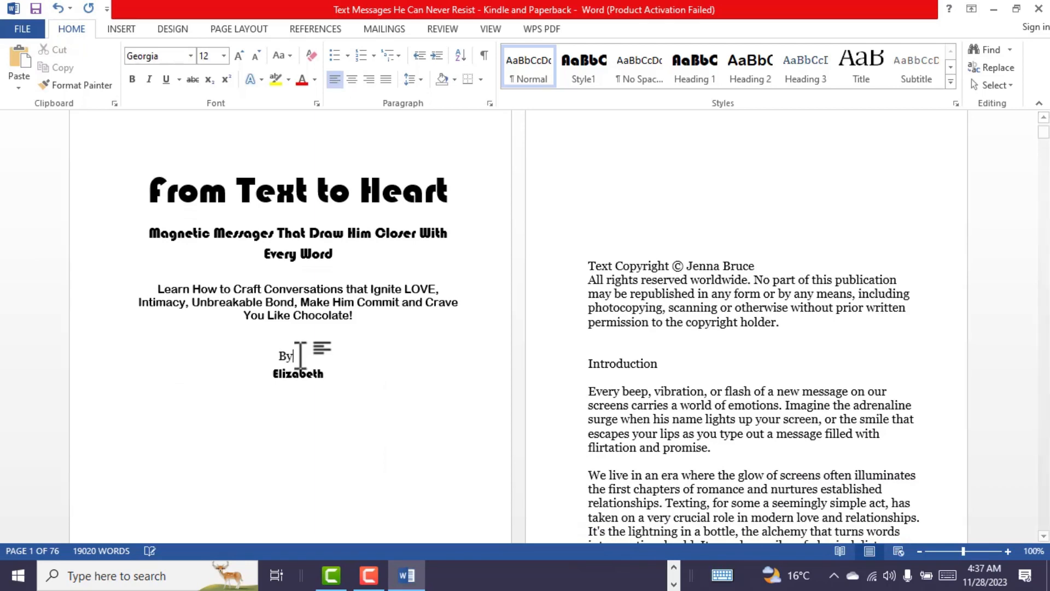
key("Return")
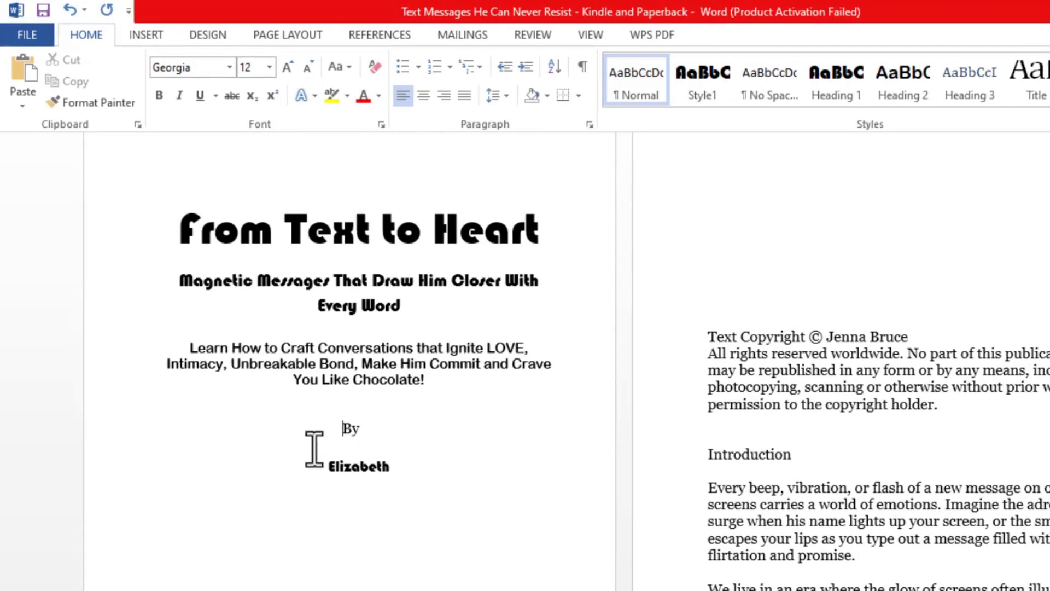
Copy the © symbol from the copyright line and paste it directly in front of the author's name on the title page
scroll(350, 446, "down", 1)
scroll(547, 356, "up", 2)
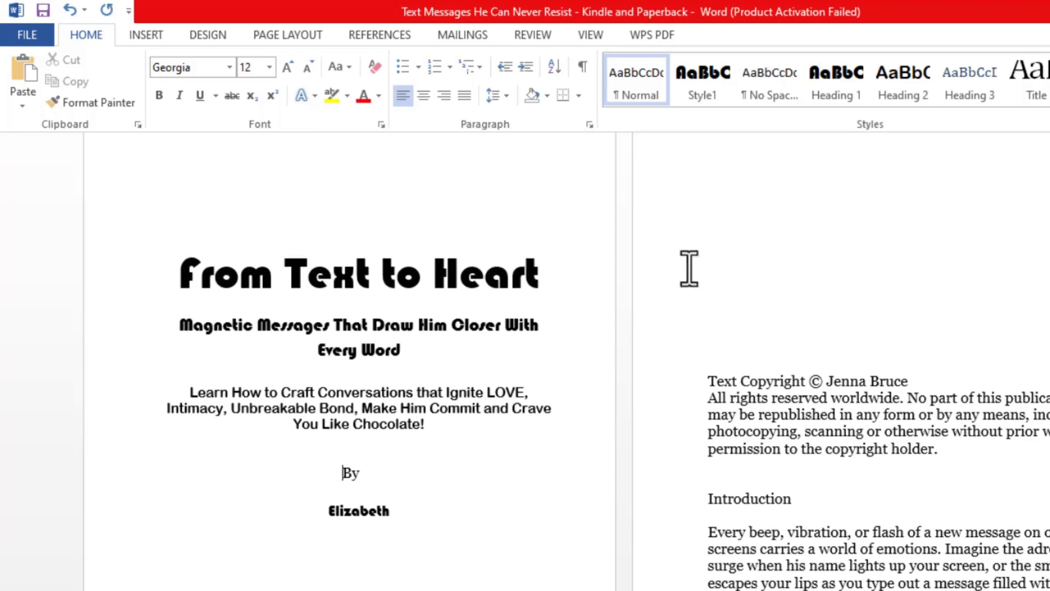
left_click_drag(820, 381, 810, 381)
right_click(818, 387)
left_click(843, 426)
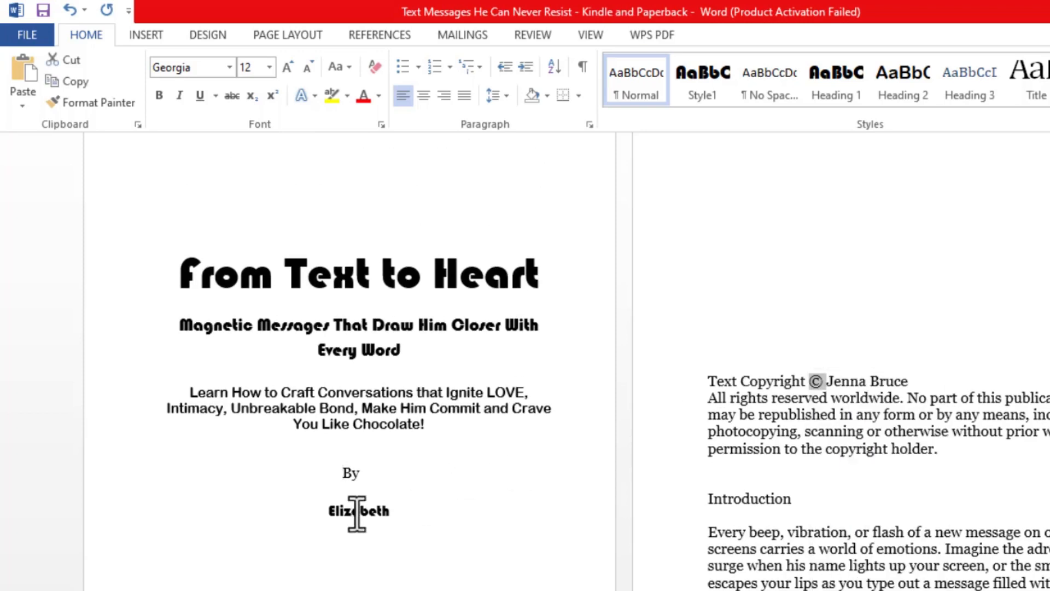
left_click(335, 515)
key("ctrl+v")
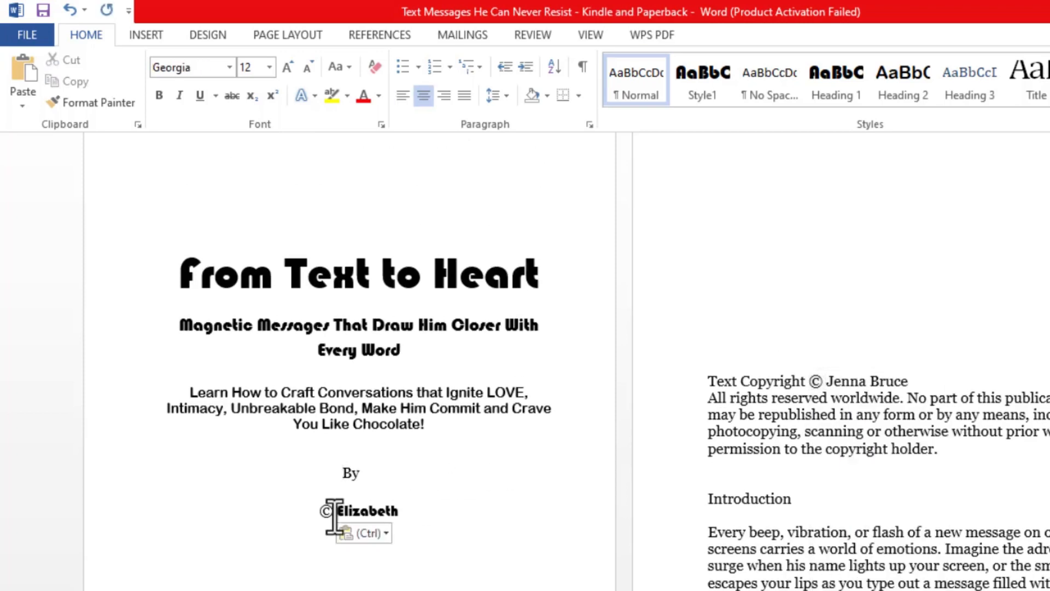
key("BackSpace")
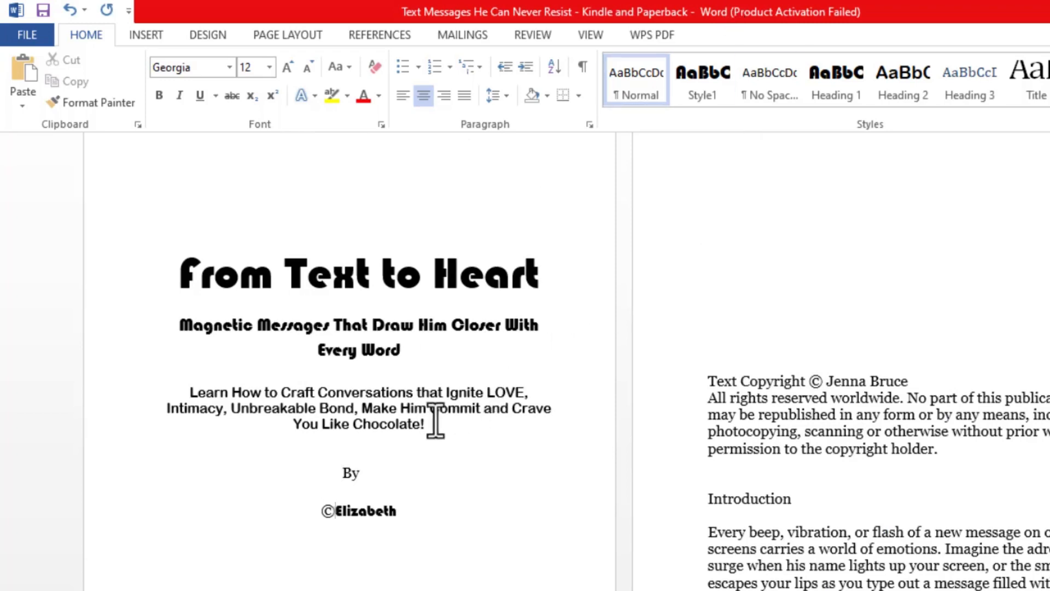
Dismiss the Windows licence expiry notice covering the title page
scroll(328, 495, "up", 3)
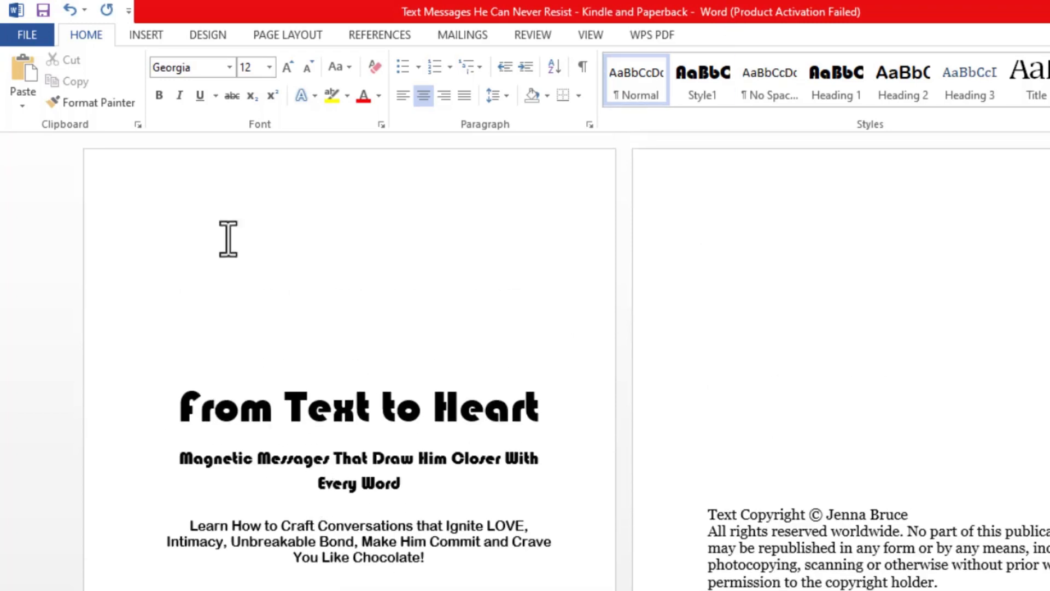
scroll(181, 350, "down", 2)
scroll(164, 407, "up", 2)
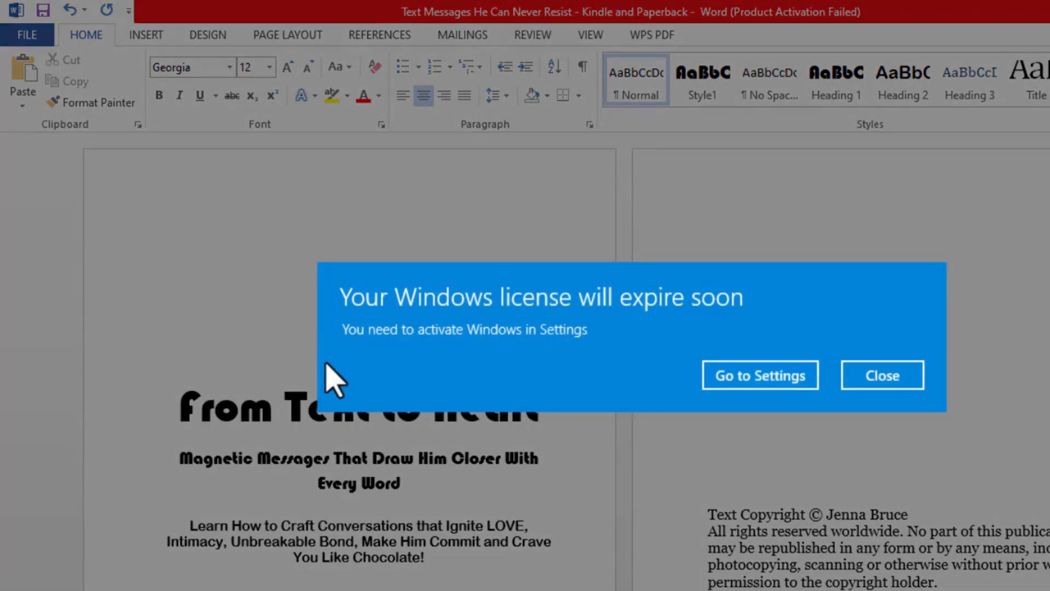
left_click(870, 383)
scroll(422, 368, "down", 3)
scroll(375, 376, "up", 1)
scroll(528, 355, "down", 2)
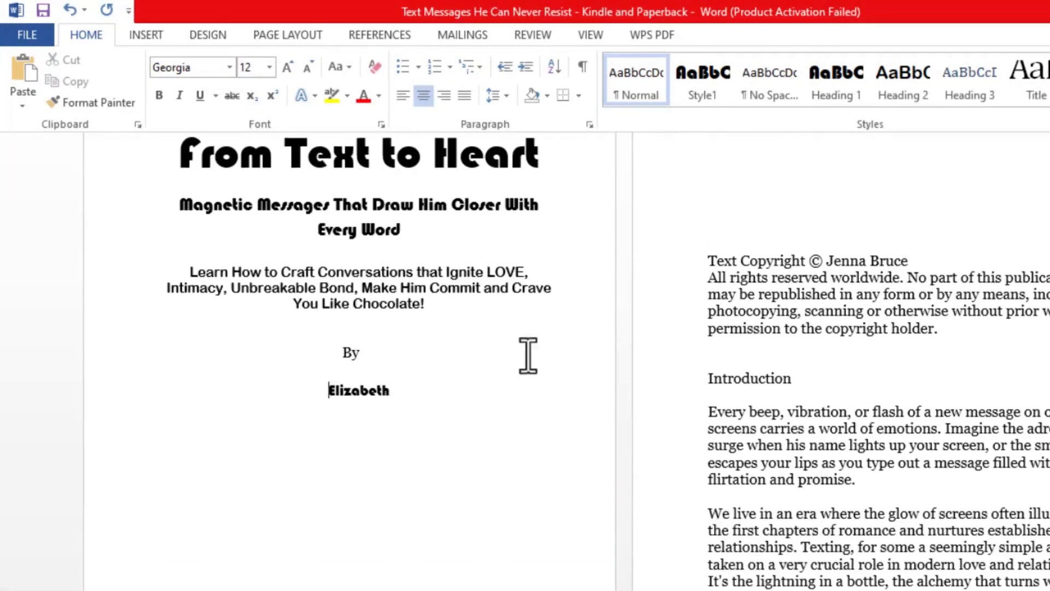
scroll(529, 355, "down", 1)
Insert a page break after the author's name on the title page
left_click(476, 386)
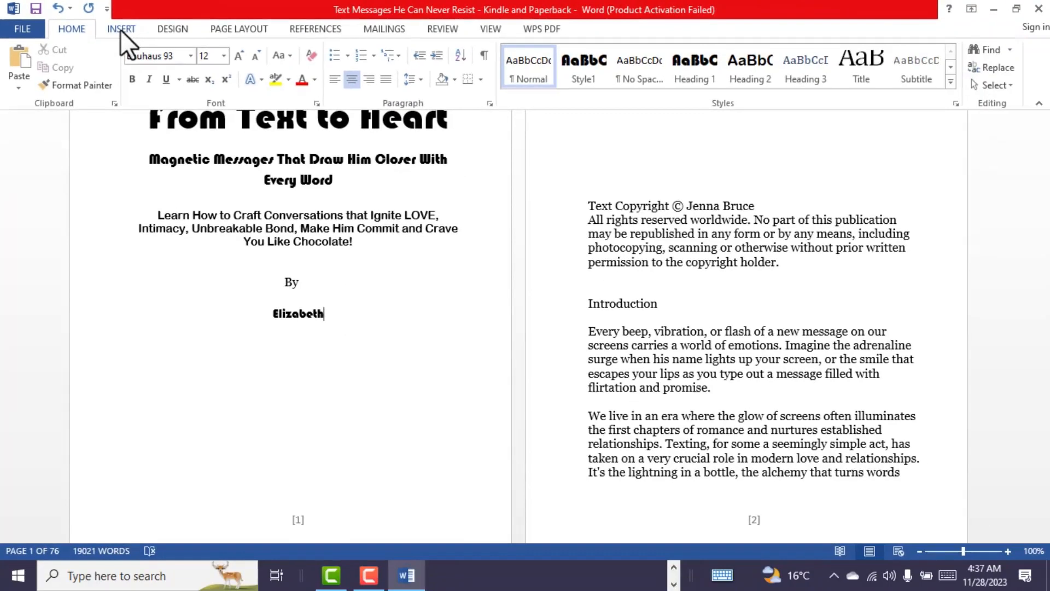
left_click(250, 64)
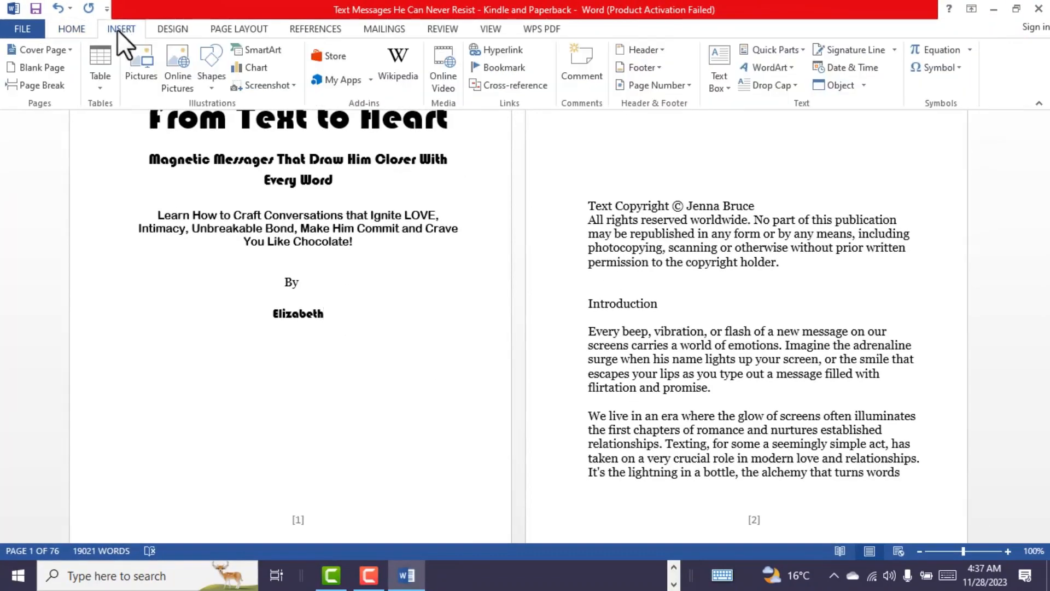
left_click(38, 88)
scroll(444, 366, "down", 3)
scroll(260, 371, "up", 1)
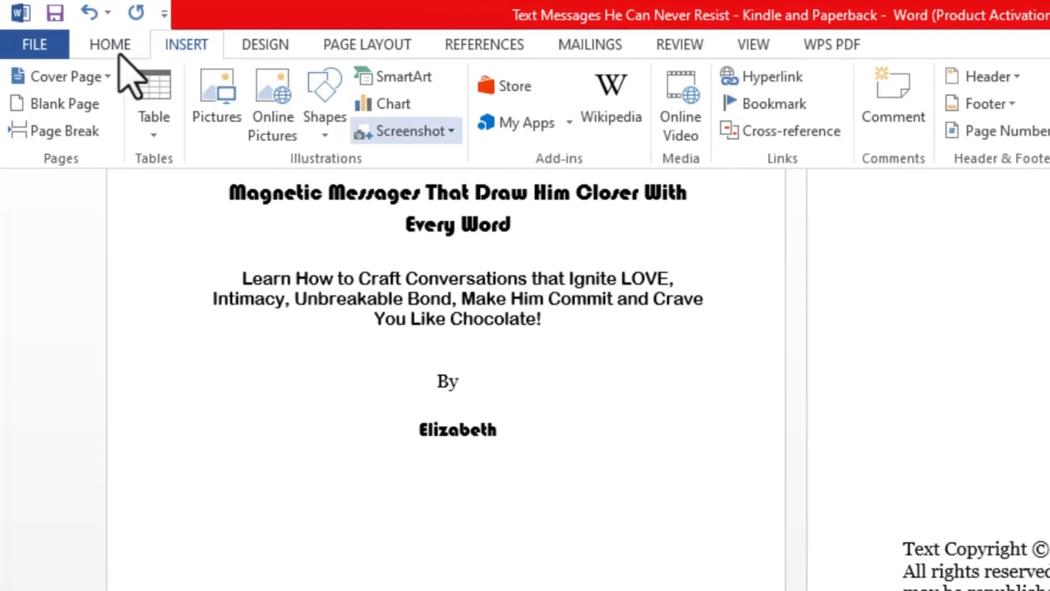
Show the formatting marks to check the page break and empty paragraphs, and hide them again
left_click(114, 47)
left_click(743, 86)
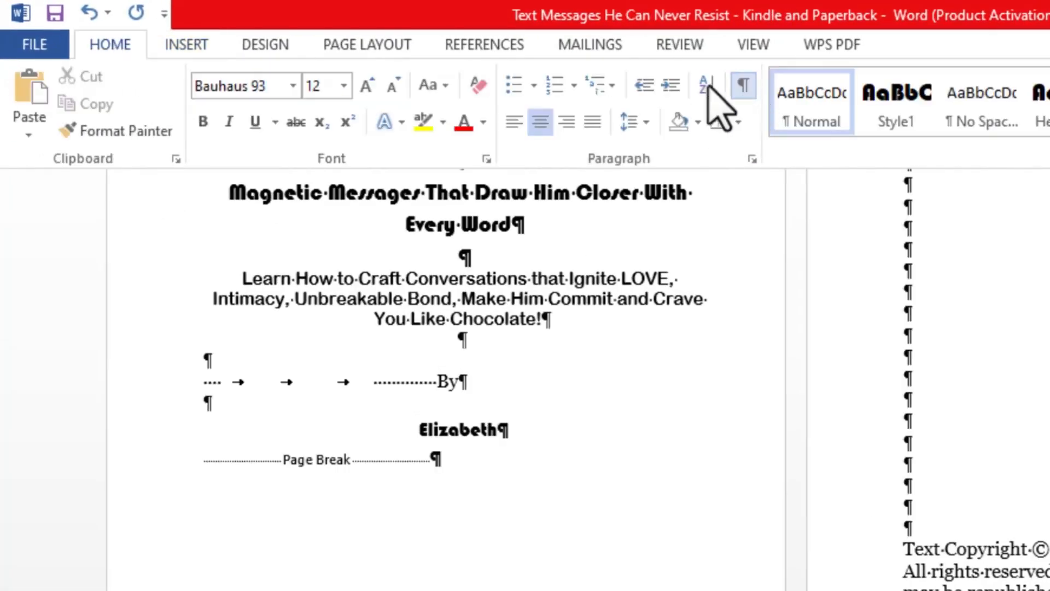
scroll(915, 543, "up", 6)
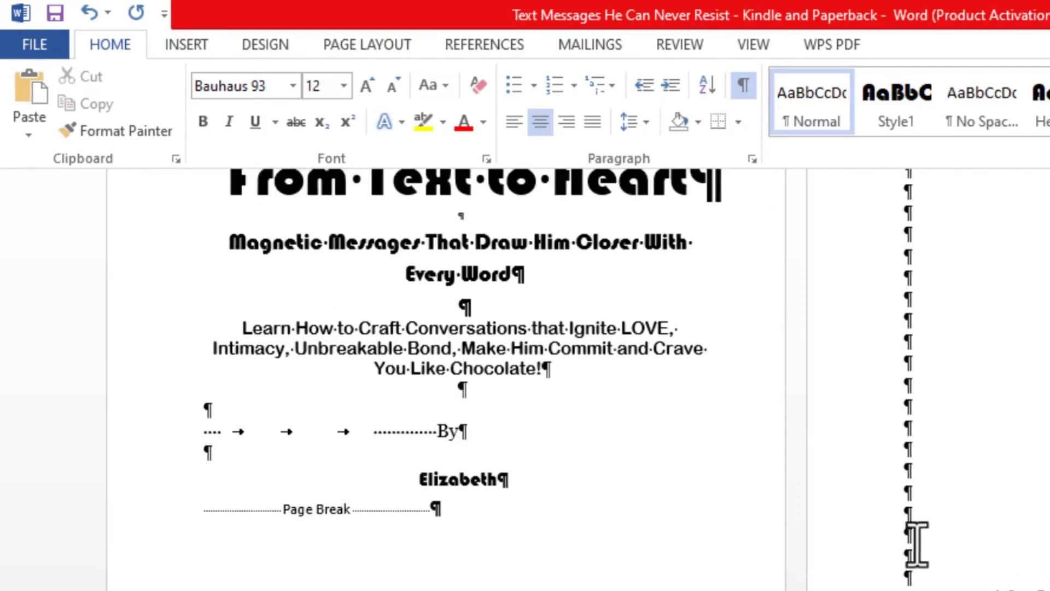
left_click(743, 85)
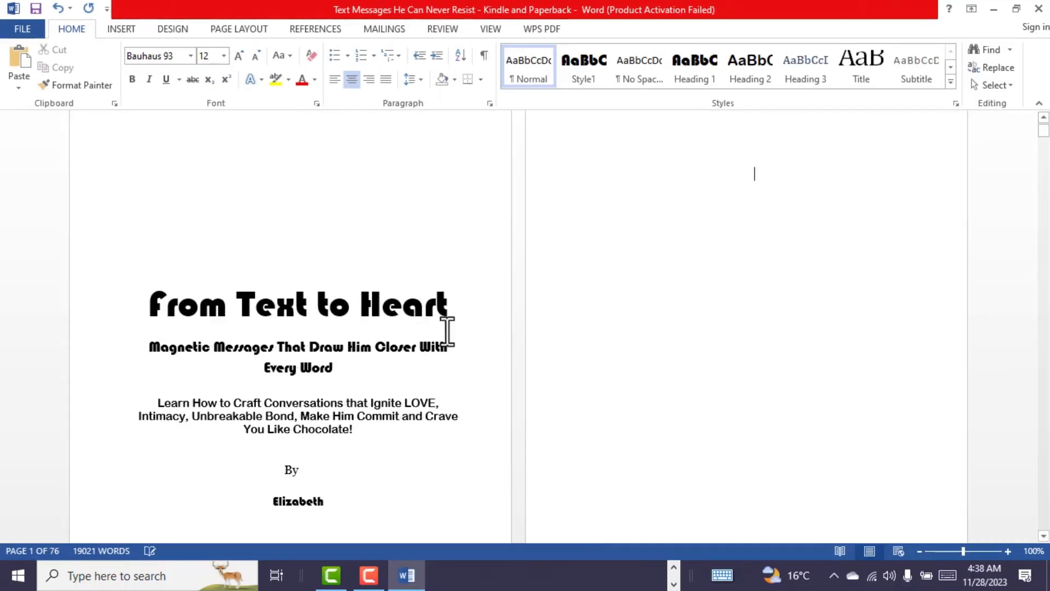
Remove the surplus blank lines above the copyright notice on the second page
scroll(602, 441, "down", 2)
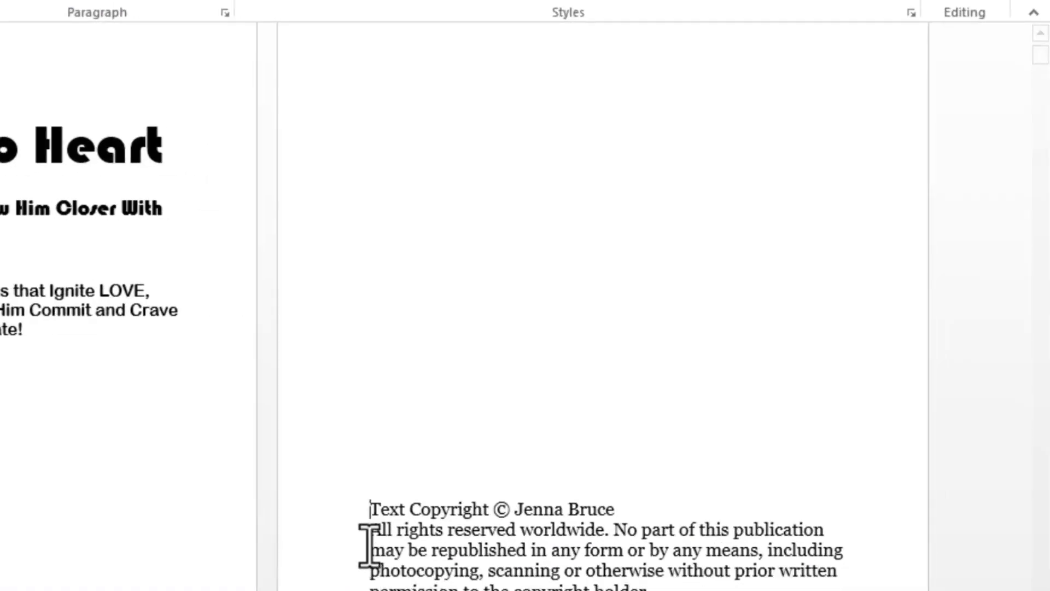
scroll(587, 467, "down", 5)
scroll(370, 544, "down", 3)
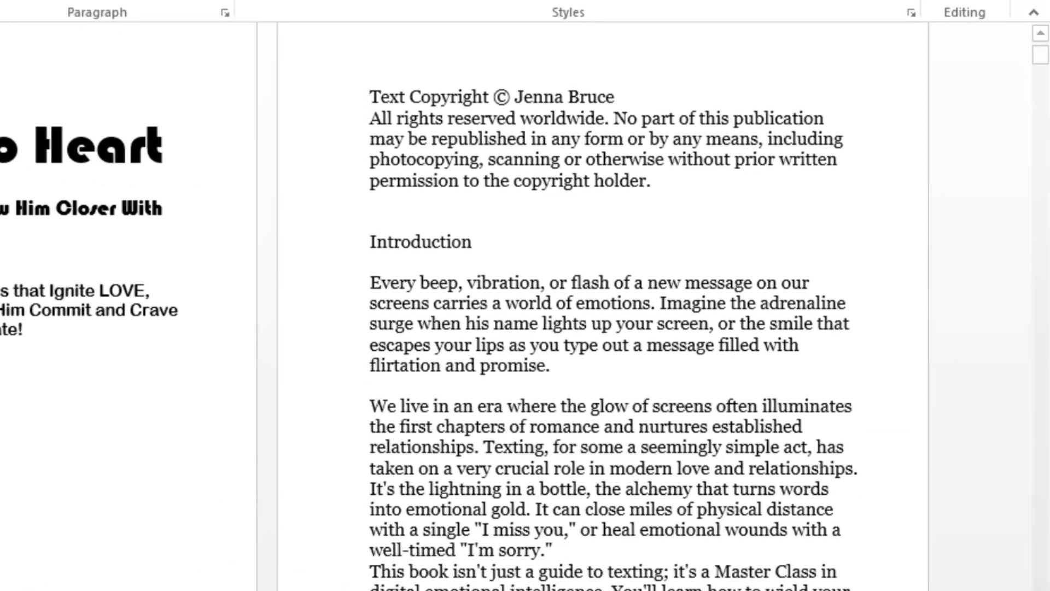
scroll(590, 251, "up", 4)
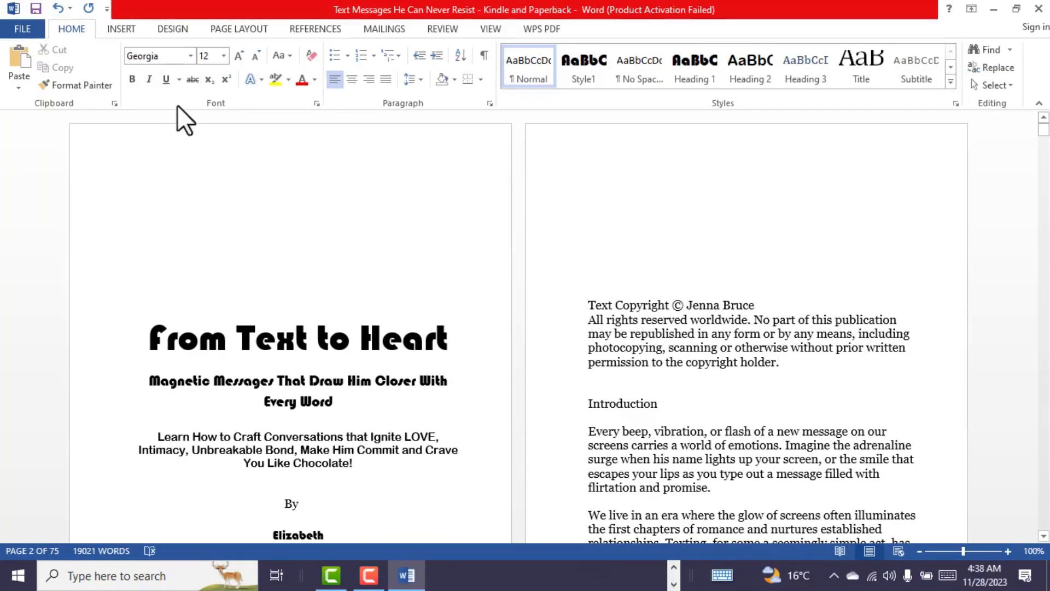
Insert a page break before the "Introduction" heading so the copyright notice has its own page
left_click(132, 30)
left_click(50, 87)
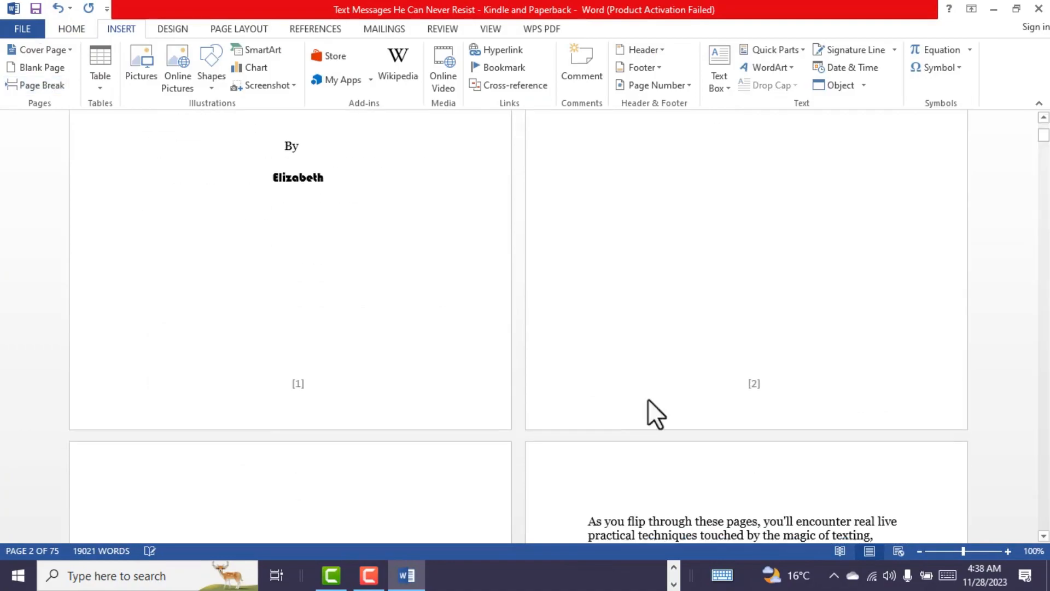
scroll(164, 444, "down", 5)
scroll(383, 383, "up", 11)
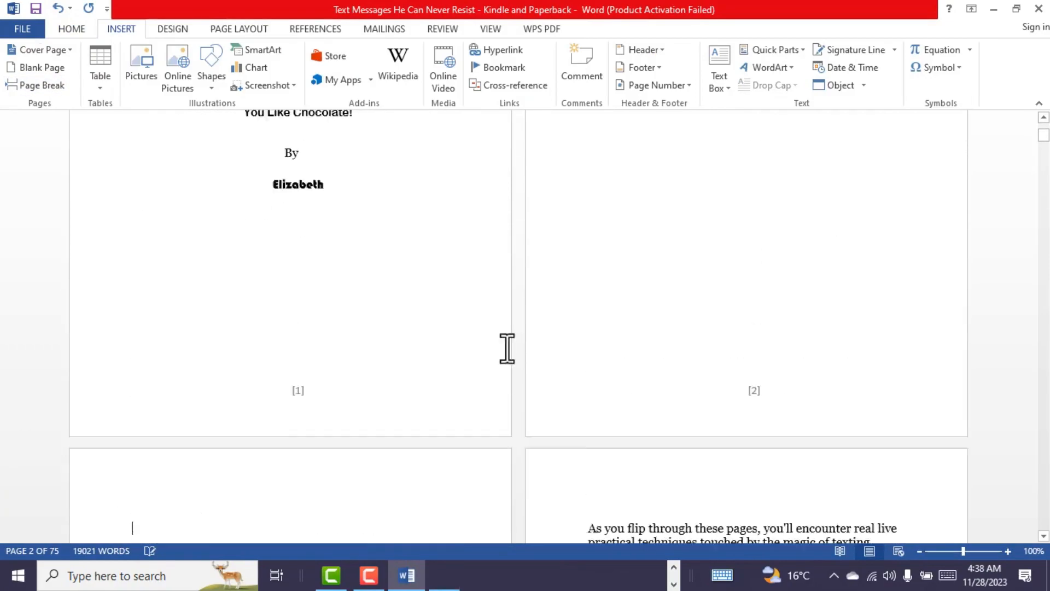
Replace the name after "Text Copyright ©" with the author name used on the title page
left_click_drag(773, 302, 513, 300)
left_click_drag(776, 301, 582, 301)
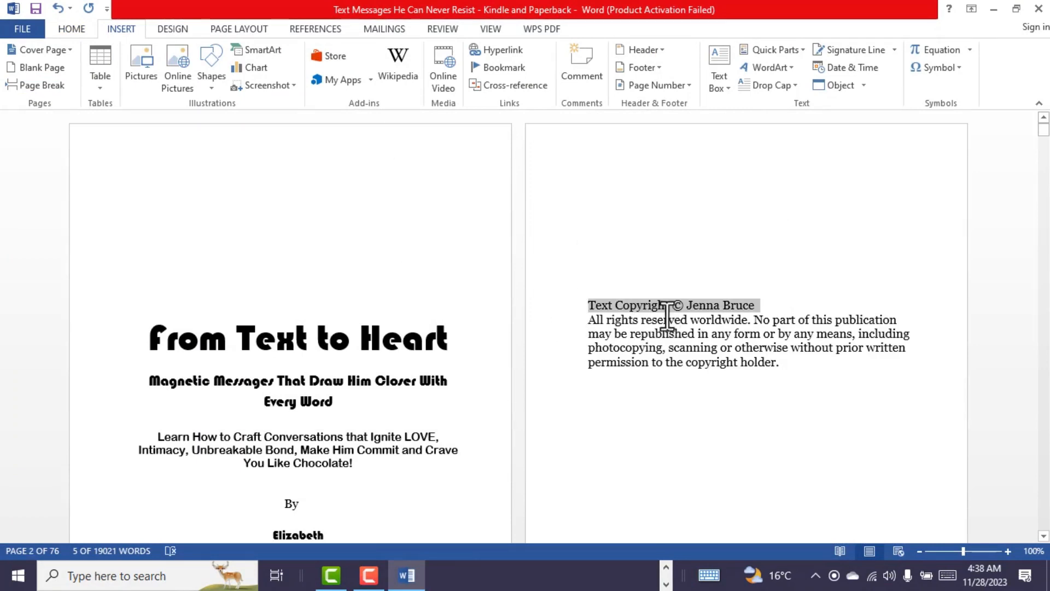
left_click(692, 305)
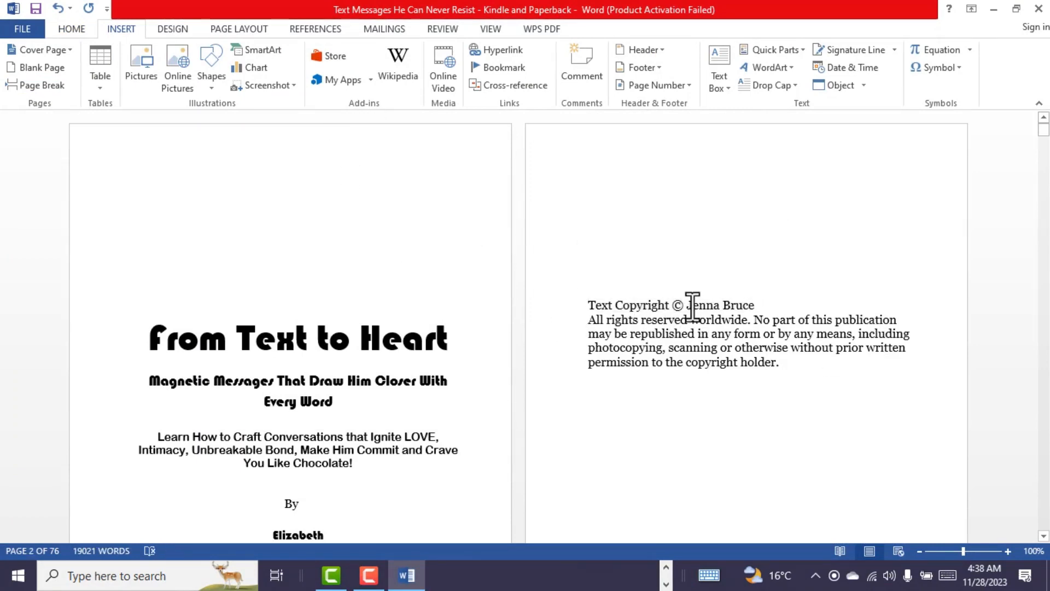
left_click_drag(701, 306, 761, 313)
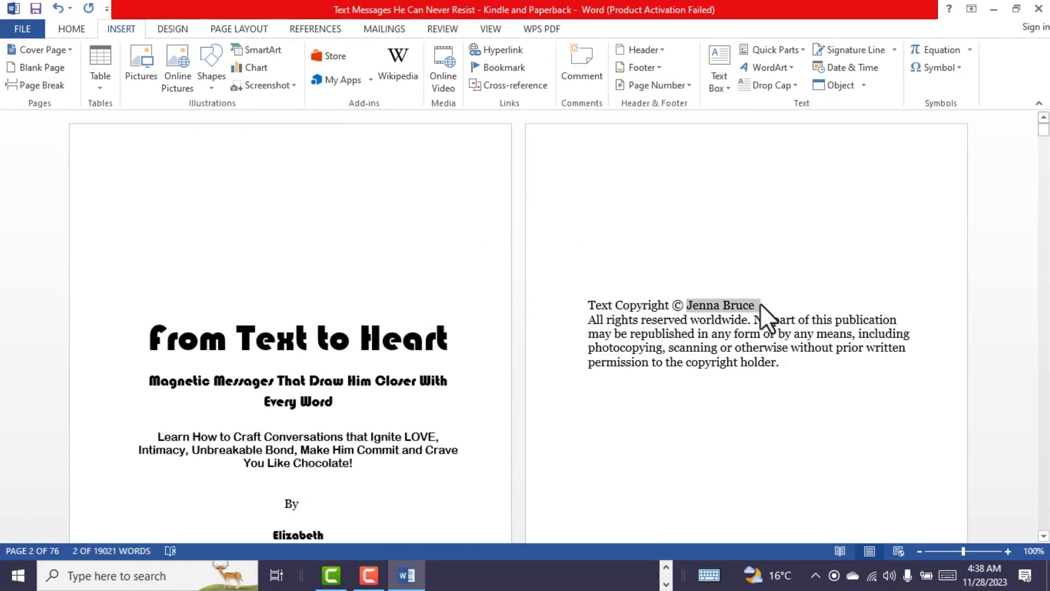
type("Elizabeth")
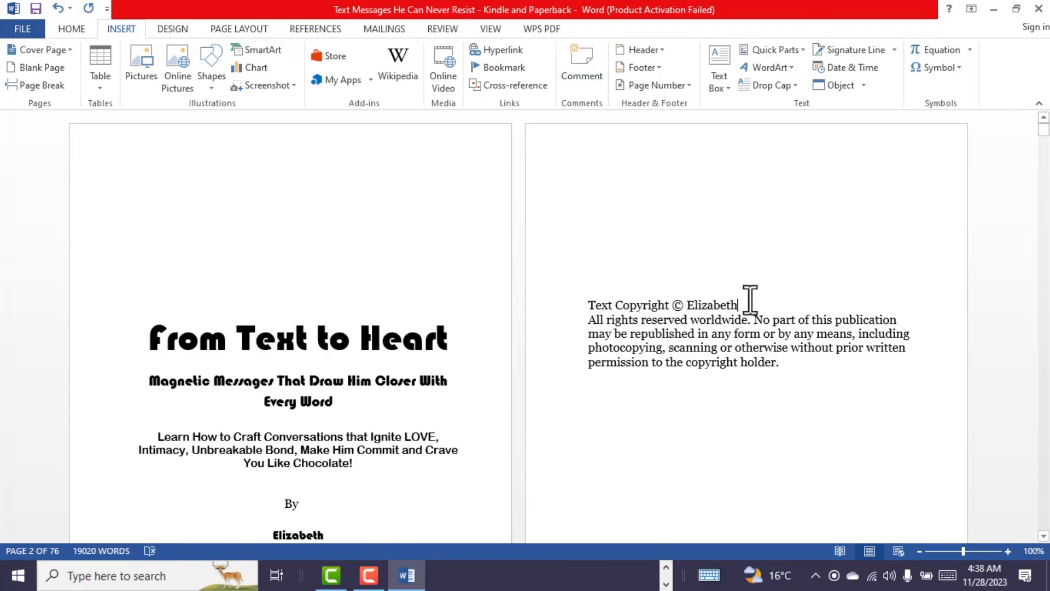
Set the "Text Copyright ©" line in Bauhaus 93 at 18 pt and centre it
left_click_drag(750, 305, 584, 304)
left_click(70, 34)
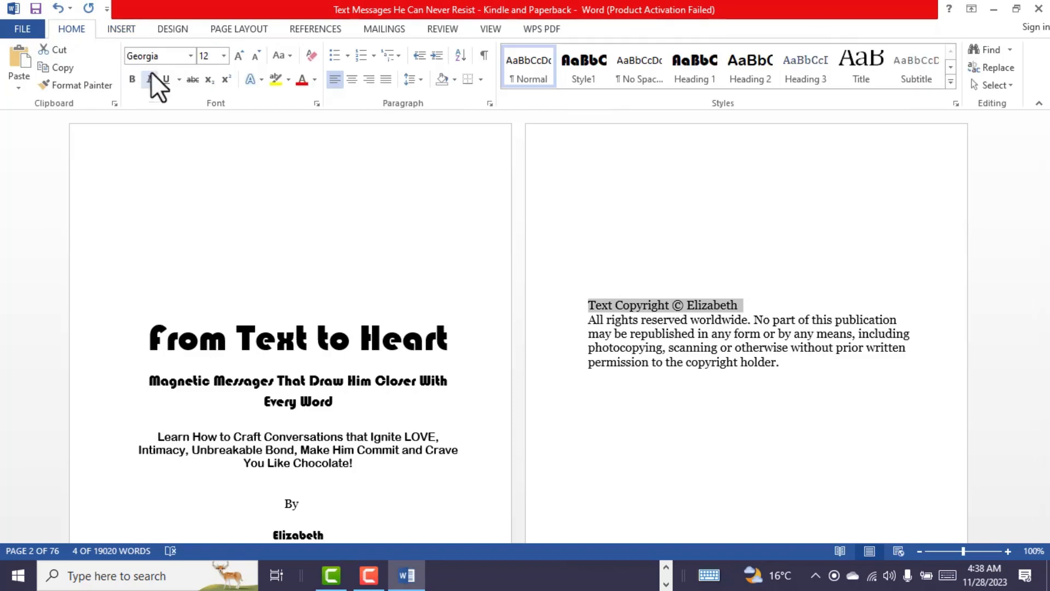
left_click(188, 58)
left_click(192, 144)
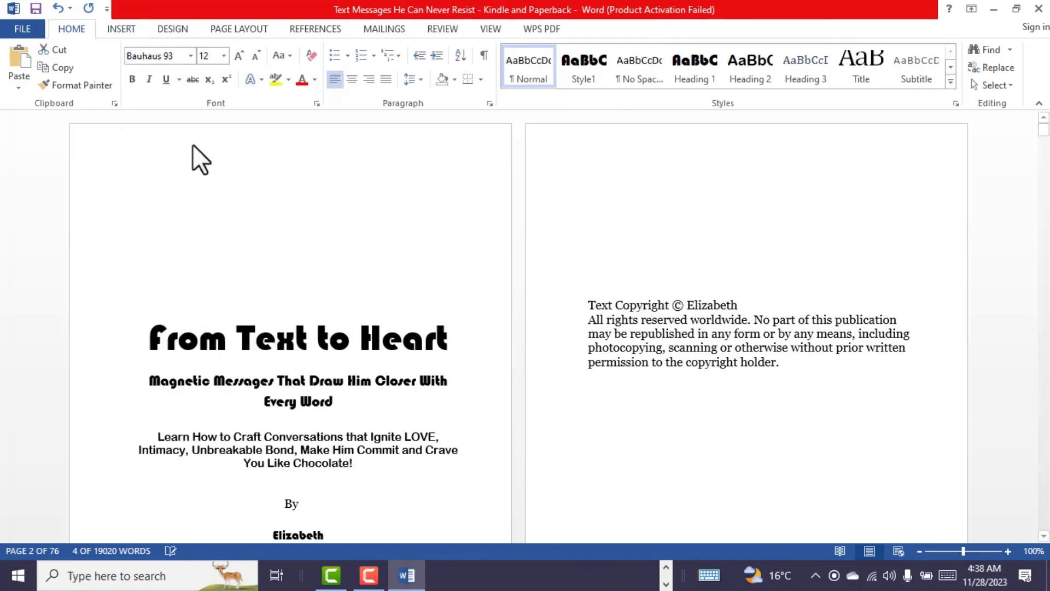
left_click(350, 81)
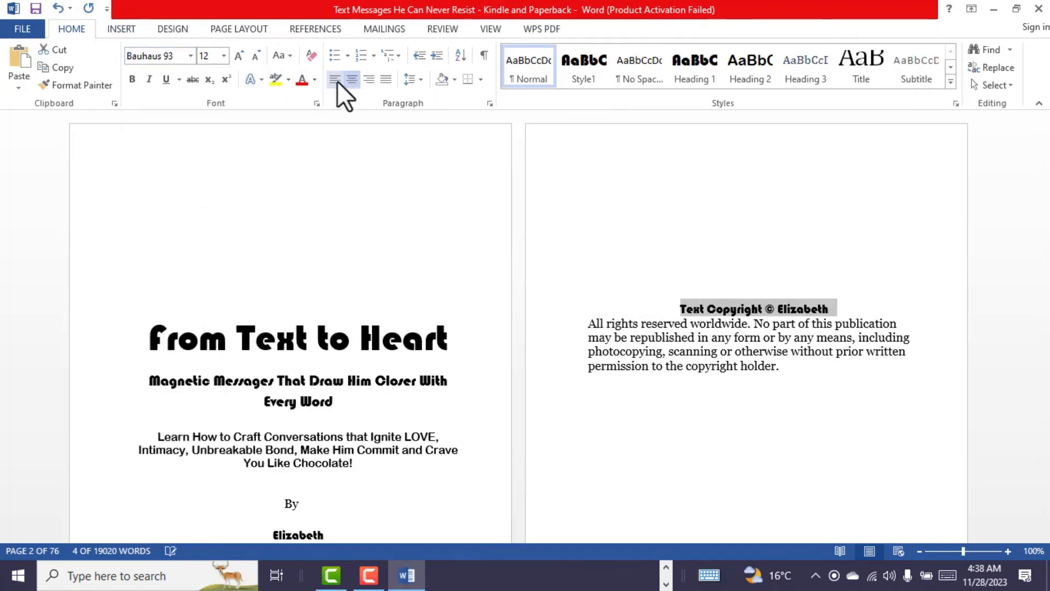
left_click(239, 55)
left_click(239, 55)
left_click(239, 55)
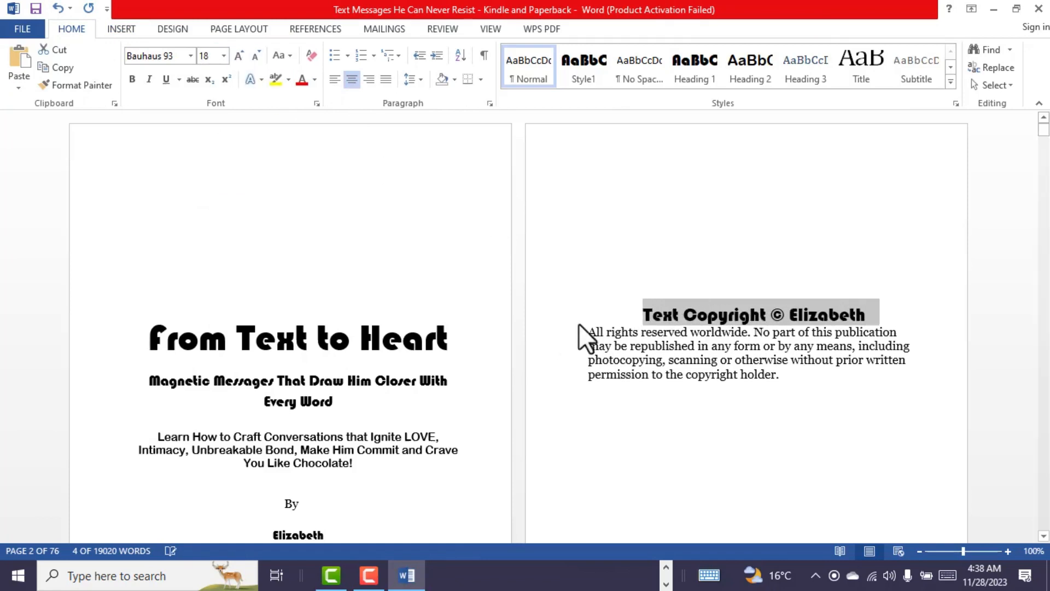
Insert a blank line below the "Text Copyright ©" line and centre the "All rights reserved worldwide" paragraph
left_click(581, 317)
left_click(591, 333)
key("Return")
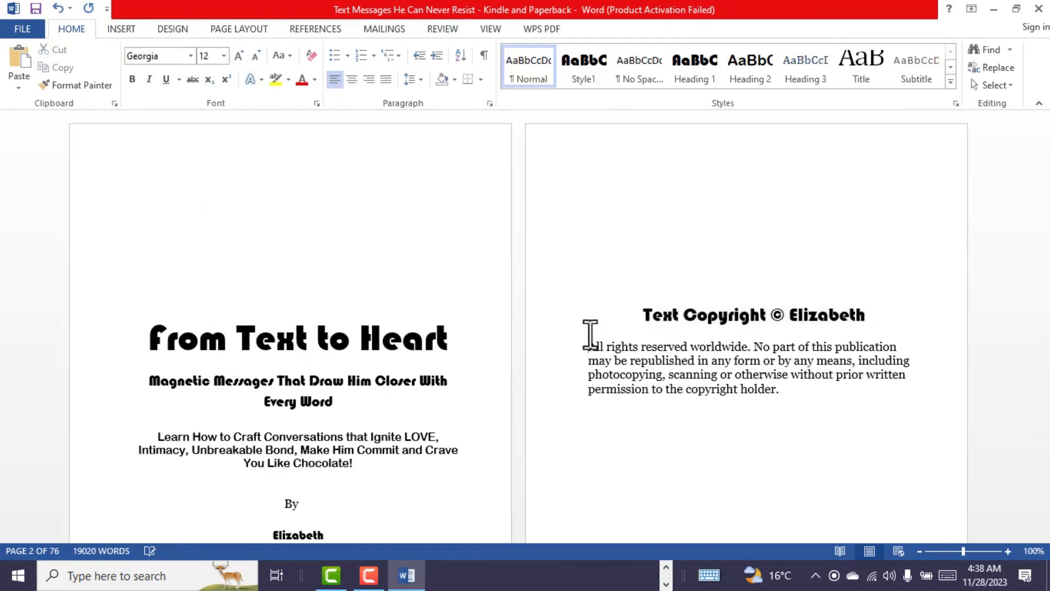
scroll(591, 334, "down", 3)
left_click_drag(728, 322, 602, 268)
left_click(783, 301)
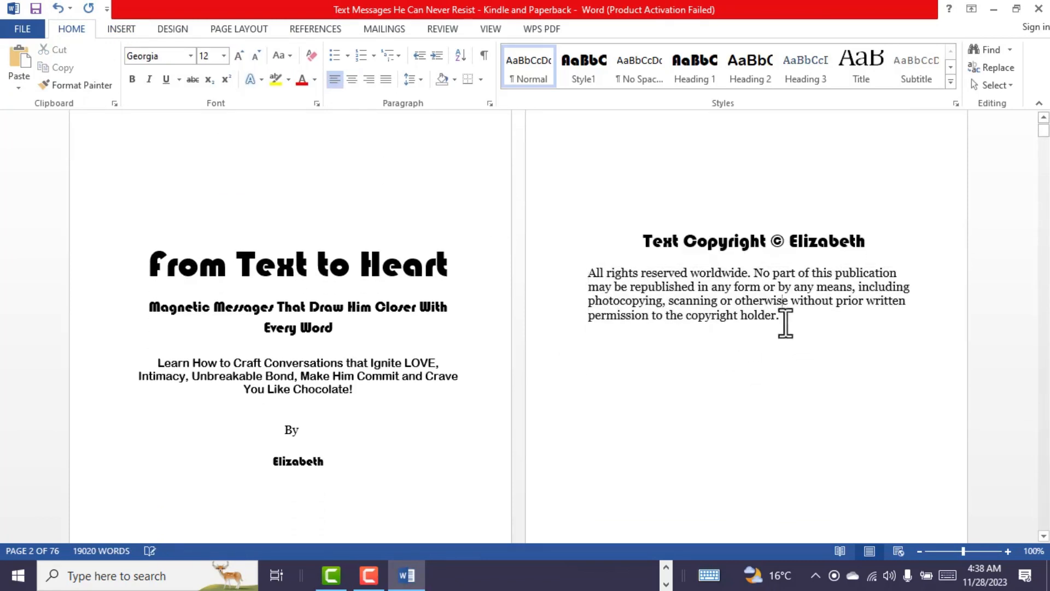
left_click_drag(785, 322, 595, 279)
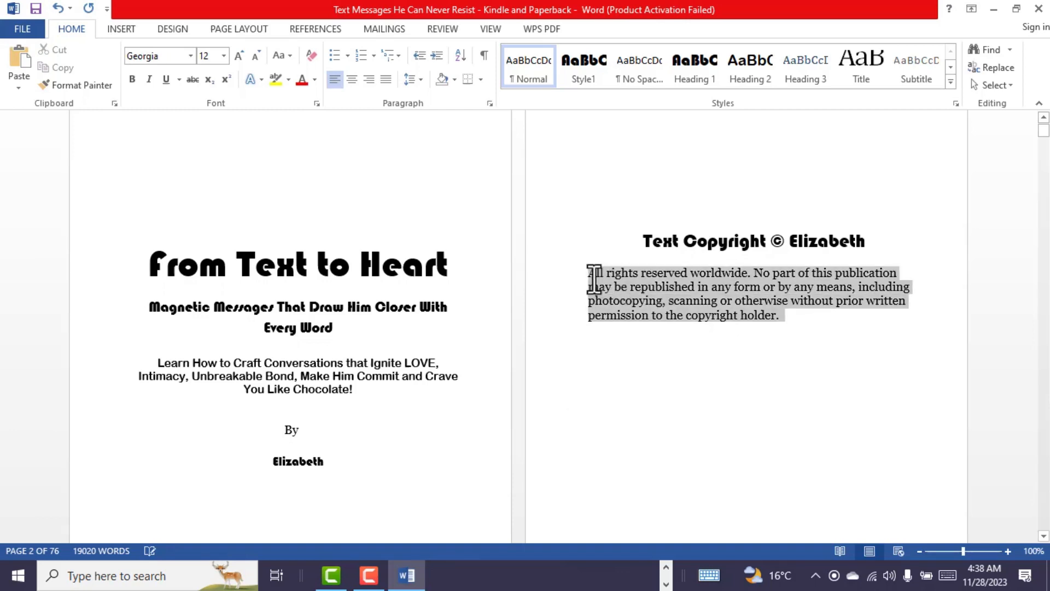
left_click(352, 80)
left_click(711, 300)
Insert blank lines above the "Text Copyright ©" line to move the copyright block further down the second page
scroll(798, 303, "up", 3)
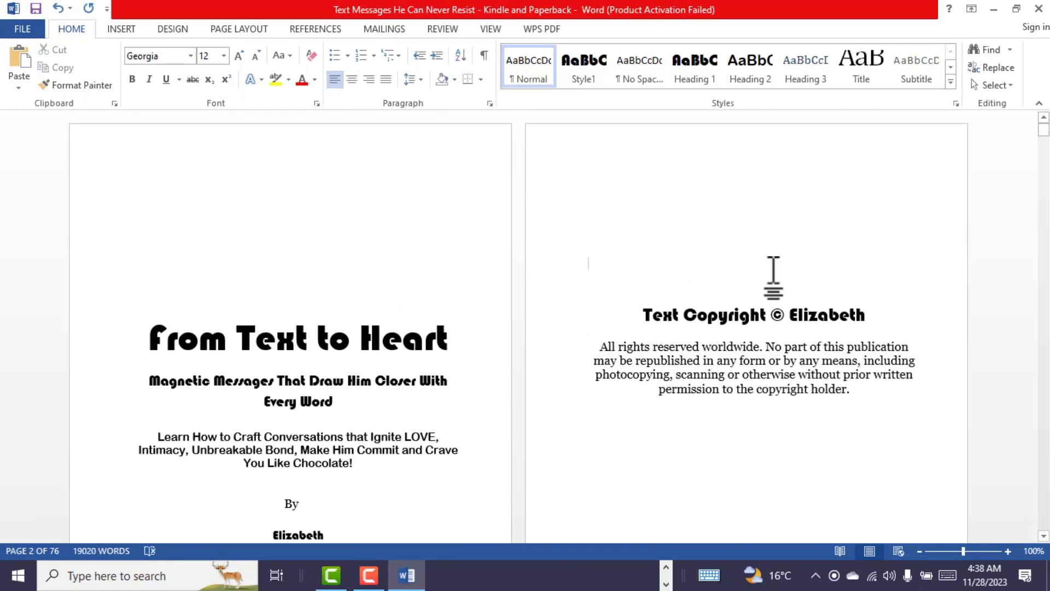
key("Return")
key("BackSpace")
key("Return")
key("Return")
key("Return")
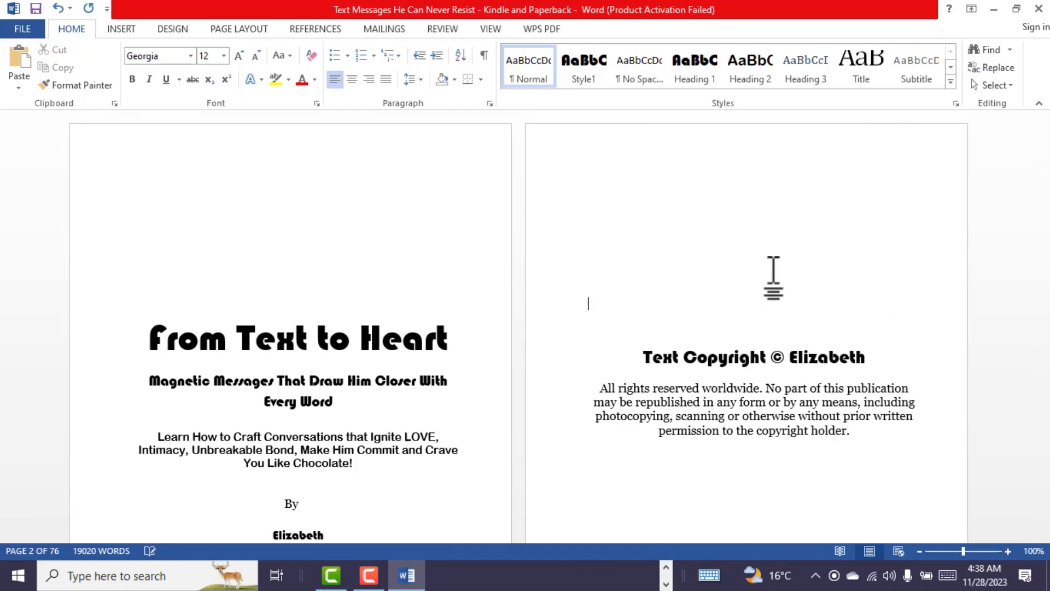
key("Return")
scroll(656, 299, "down", 3)
scroll(650, 303, "up", 2)
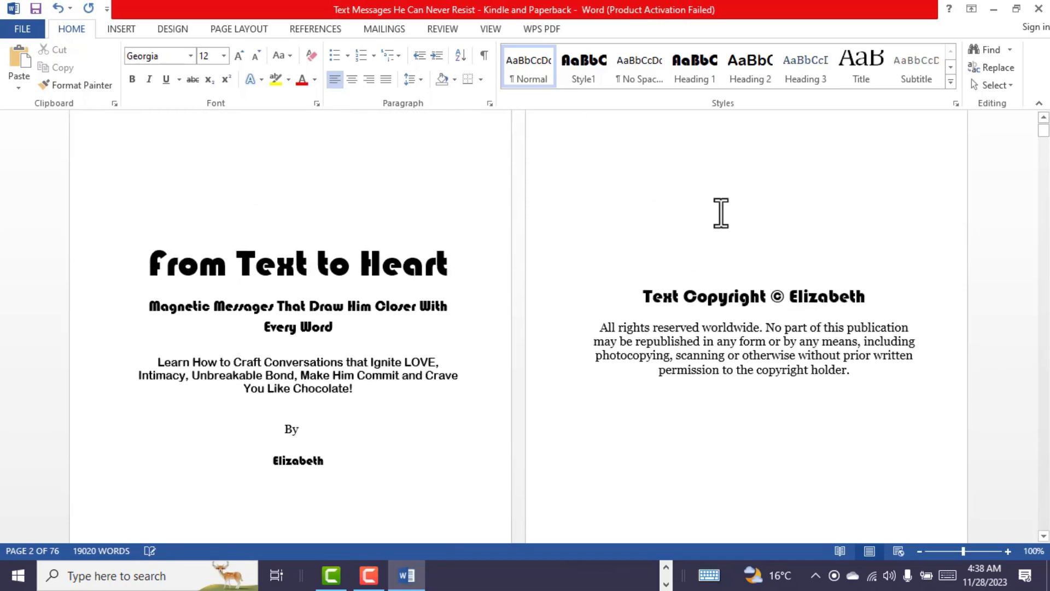
Review the layout of the title page and copyright page down to the start of the Introduction
scroll(717, 229, "down", 3)
scroll(145, 370, "up", 3)
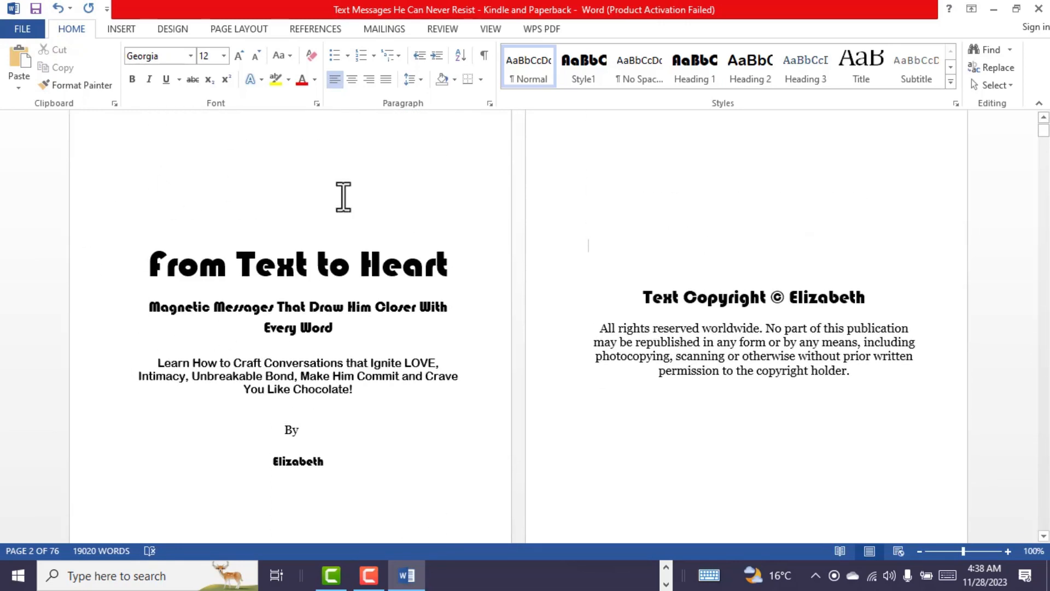
scroll(307, 368, "down", 2)
scroll(307, 369, "up", 2)
scroll(244, 350, "down", 3)
scroll(636, 297, "down", 10)
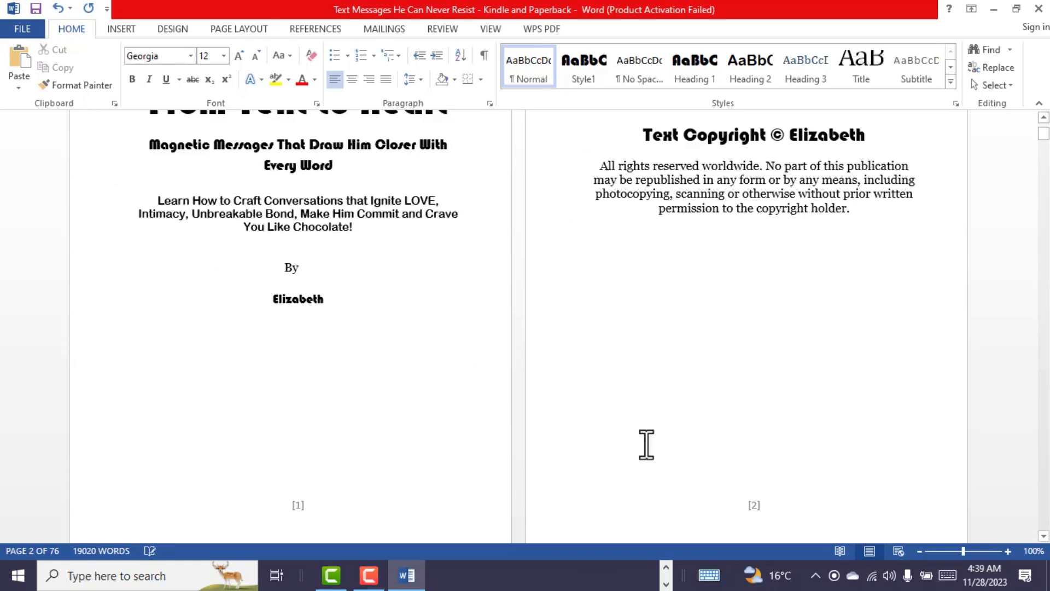
scroll(438, 286, "up", 4)
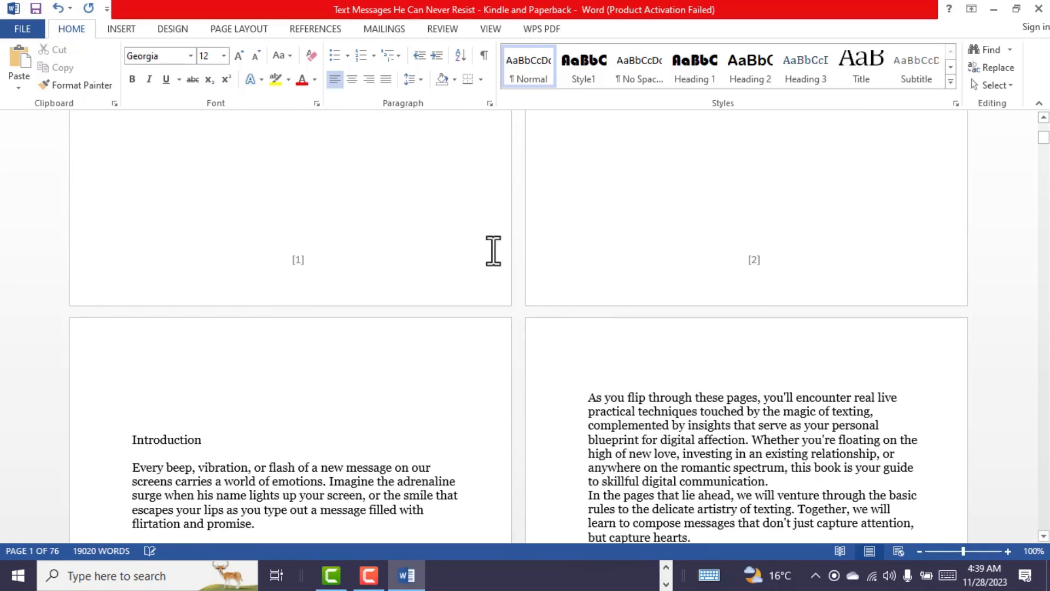
Insert blank lines above the "Introduction" line to push it onto the fourth page, leaving the third page blank
scroll(357, 362, "down", 2)
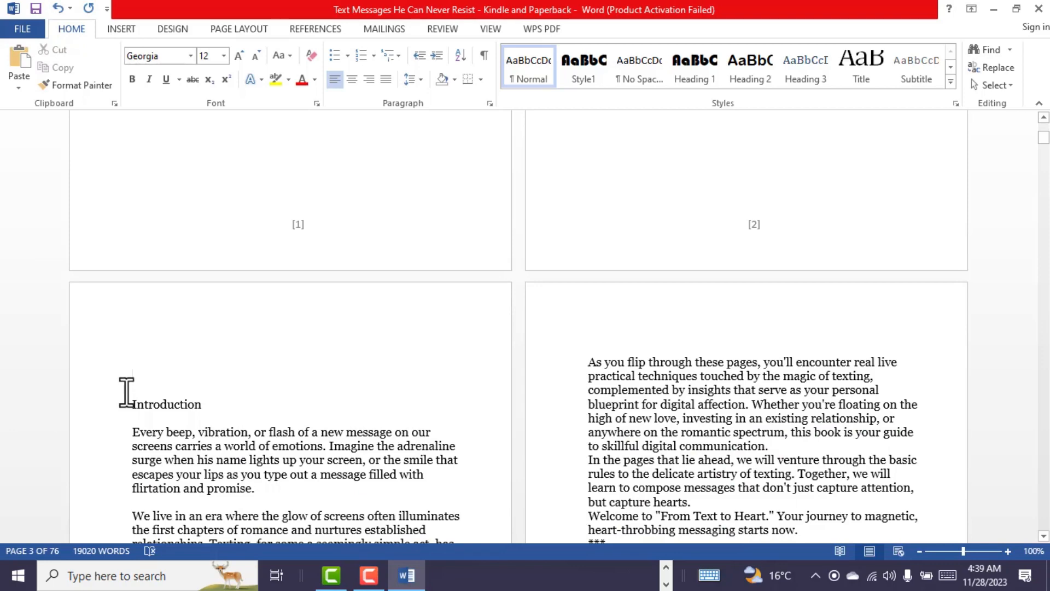
key("Return")
key("Return")
key("Return")
key("Return")
key("Return")
key("Return")
key("Return")
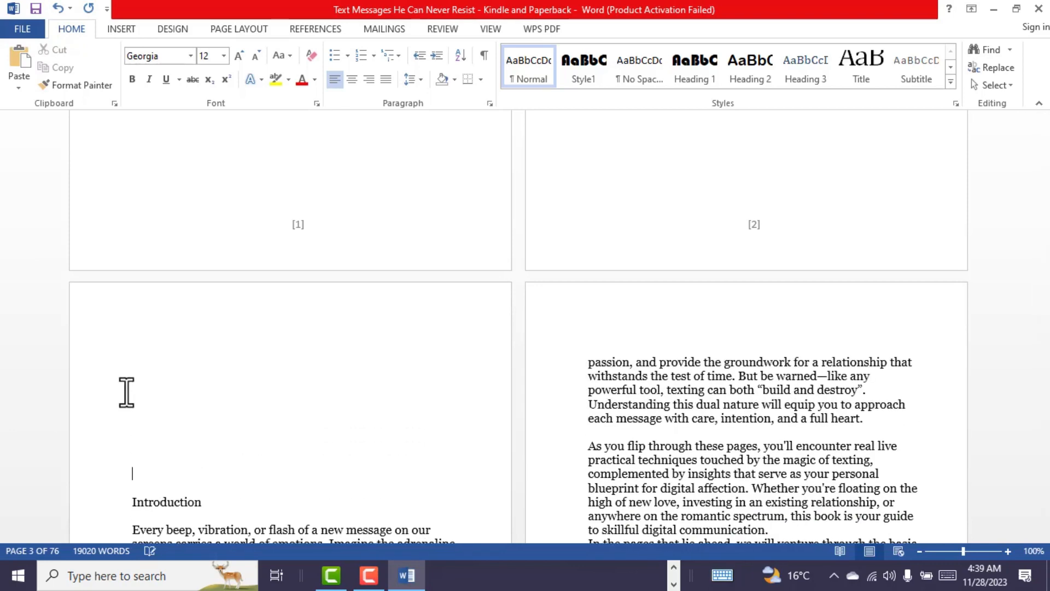
key("Return")
key("Return")
key("Return")
key("Return")
key("Return")
key("Return")
key("Return")
key("Return")
key("Return")
key("Return")
key("Return")
key("Return")
key("Return")
key("Return")
key("Return")
key("Return")
key("Return")
key("Return")
key("Return")
key("Return")
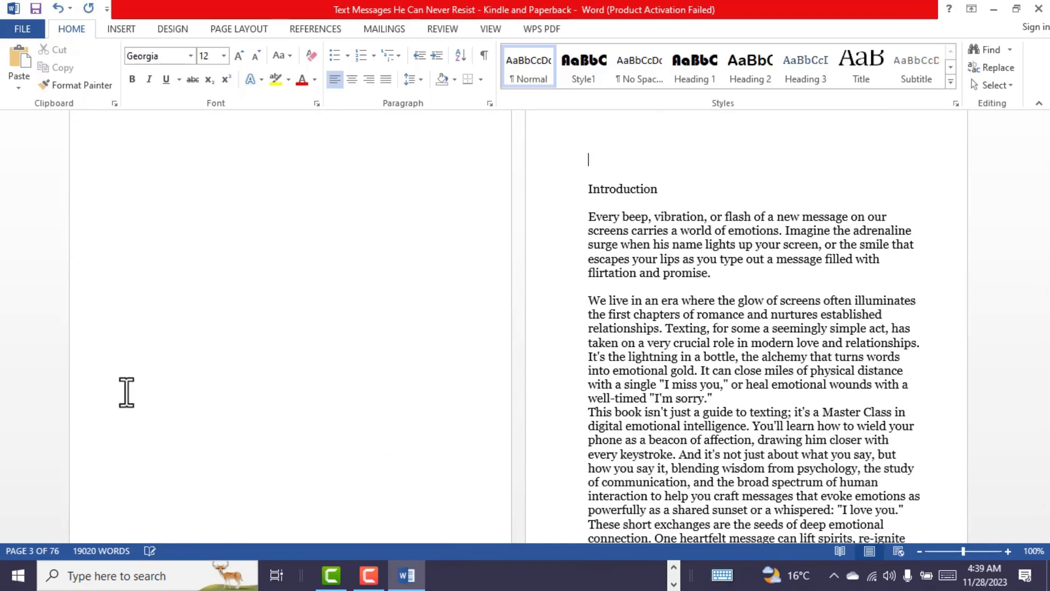
key("Return")
key("Return")
key("Return")
key("Return")
key("Return")
key("Return")
key("Return")
key("Return")
key("Return")
key("Return")
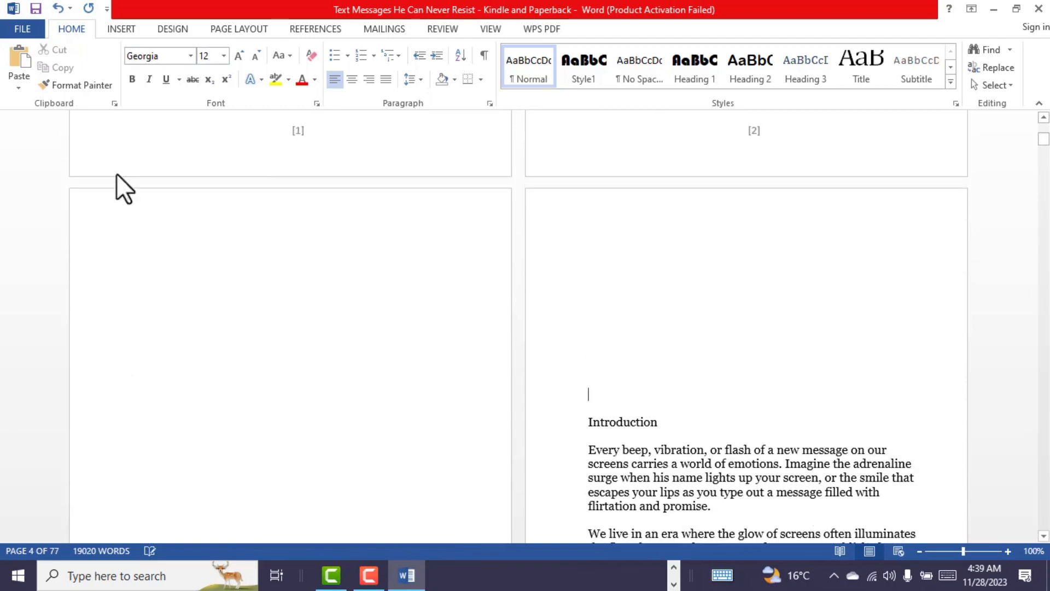
scroll(271, 271, "up", 2)
scroll(271, 271, "down", 2)
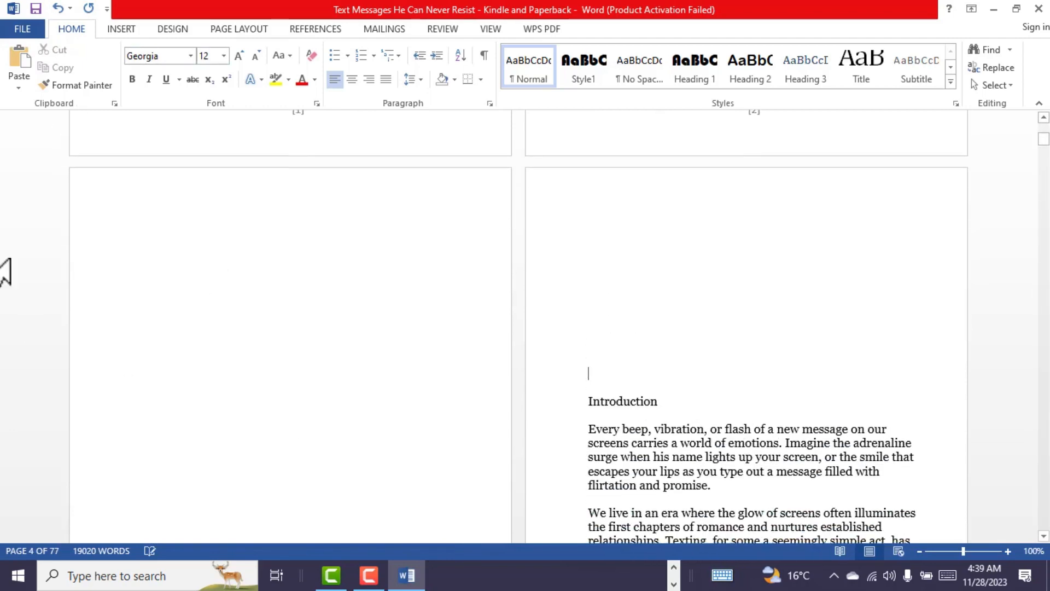
Remove the surplus blank lines above "Introduction" so that it starts at the top of the fourth page
left_click(574, 402)
left_click(583, 402)
key("BackSpace")
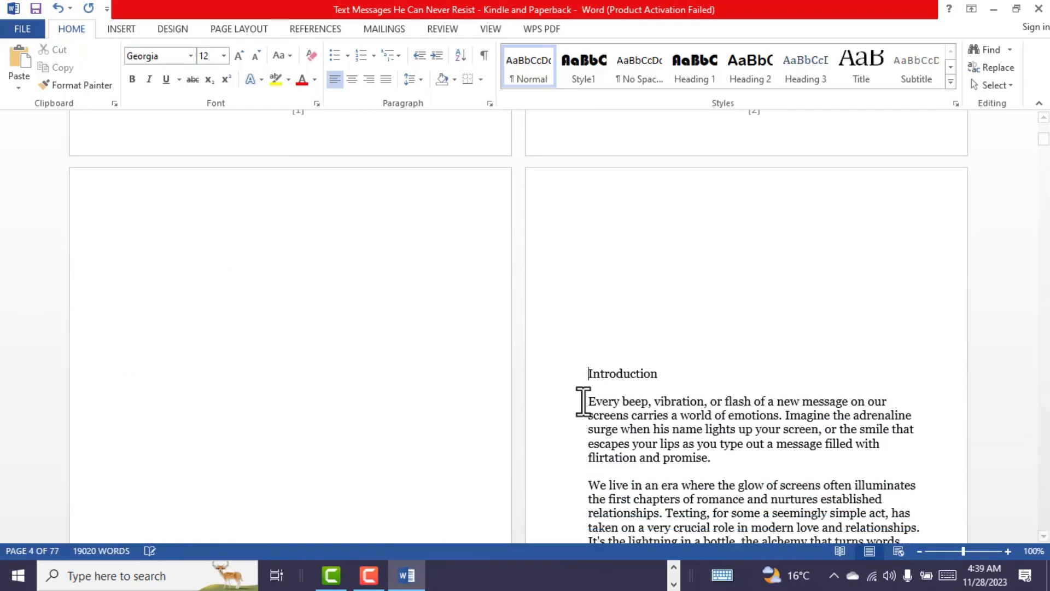
key("BackSpace")
key("BackSpace")
key("BackSpace")
key("BackSpace")
key("BackSpace")
key("BackSpace")
key("BackSpace")
key("BackSpace")
key("BackSpace")
scroll(583, 403, "down", 6)
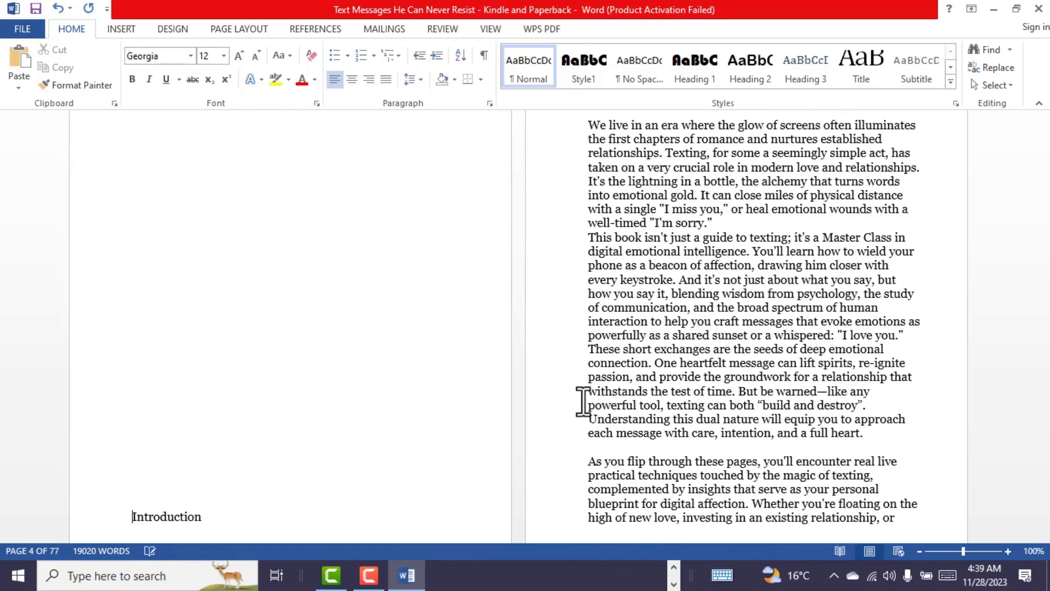
scroll(583, 402, "up", 3)
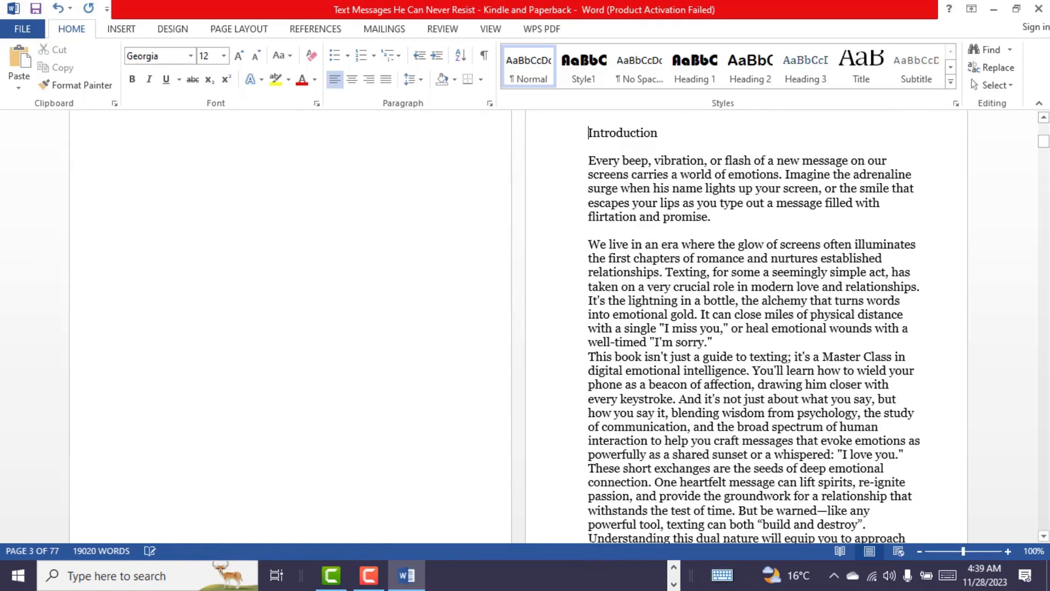
Apply the Heading 1 style to the "Introduction" line
scroll(601, 214, "up", 2)
left_click_drag(595, 207, 554, 206)
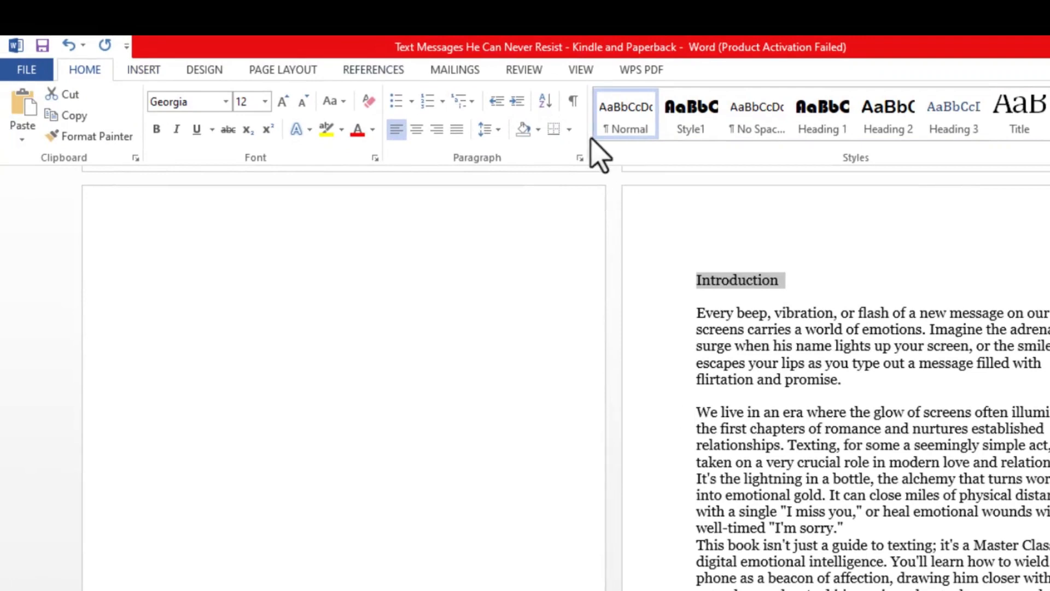
left_click(155, 76)
left_click(86, 70)
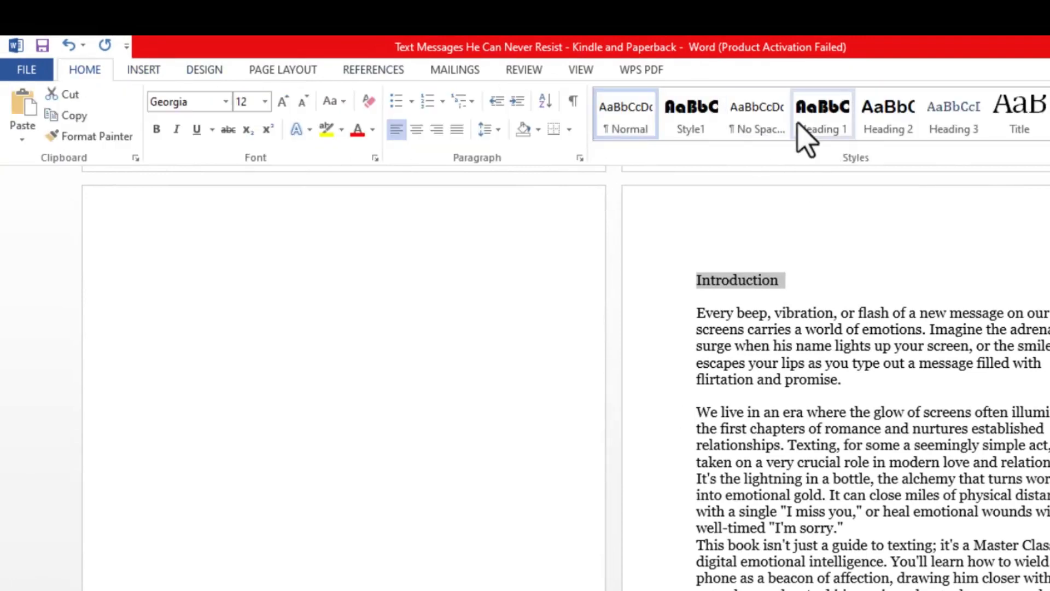
left_click(837, 122)
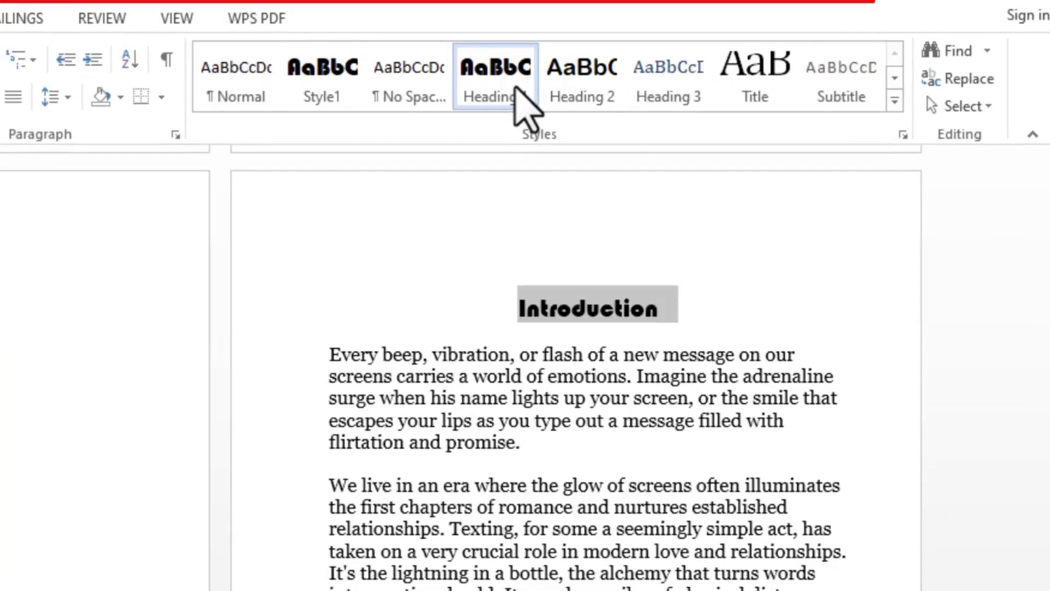
left_click(499, 399)
Examine the Introduction heading on the fourth page along with the blank third page and the copyright page before it
scroll(492, 394, "up", 4)
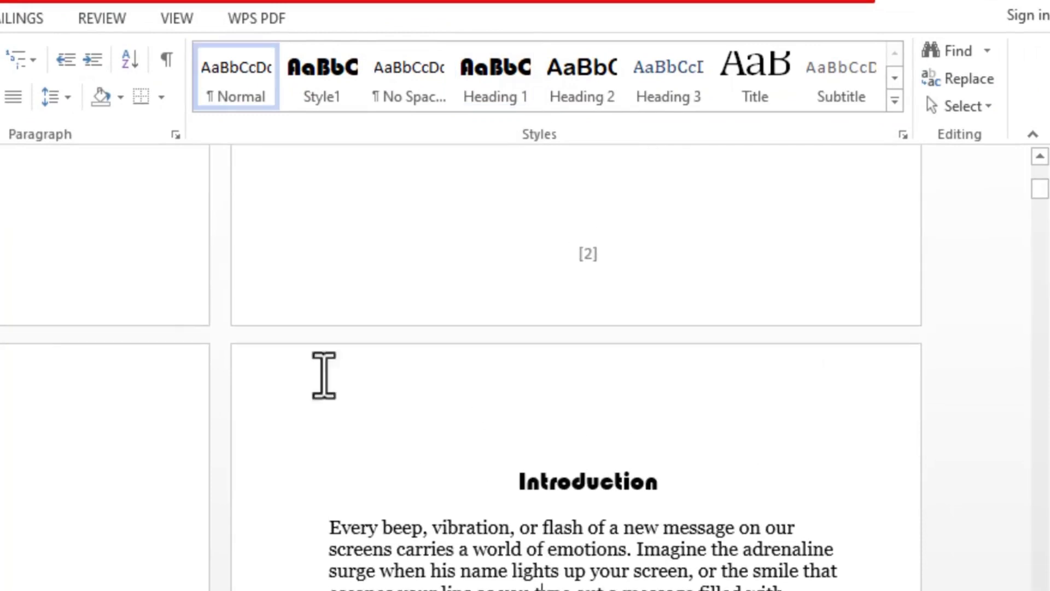
scroll(722, 467, "up", 2)
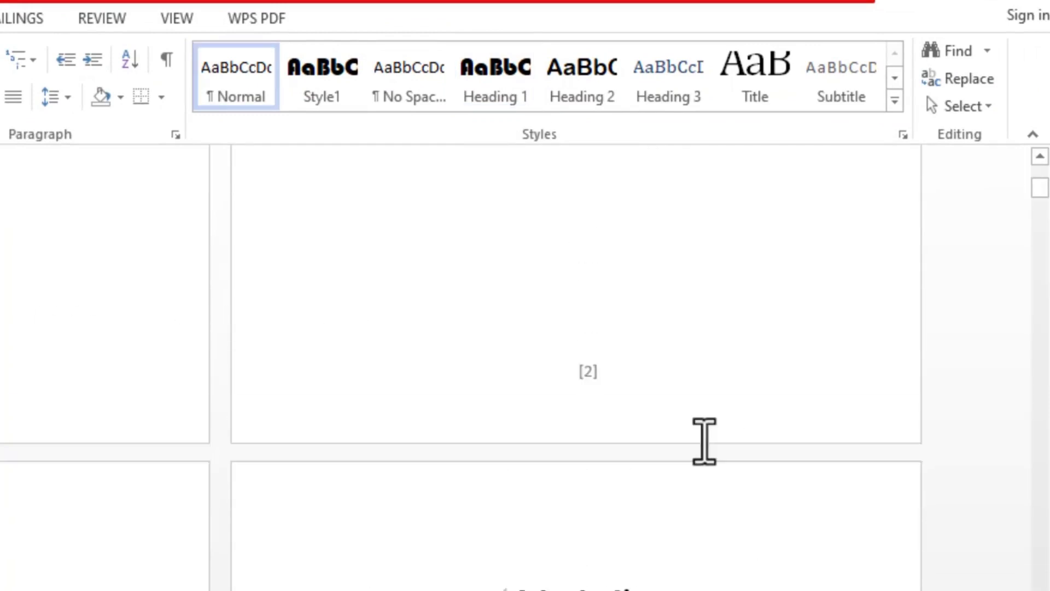
scroll(703, 438, "down", 2)
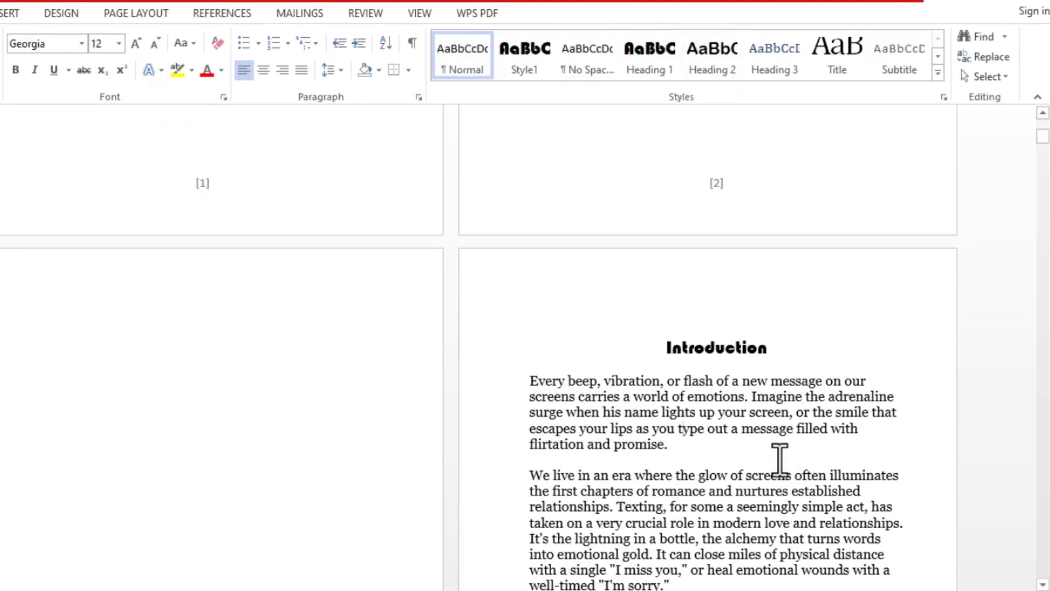
scroll(765, 462, "up", 5)
scroll(764, 466, "down", 2)
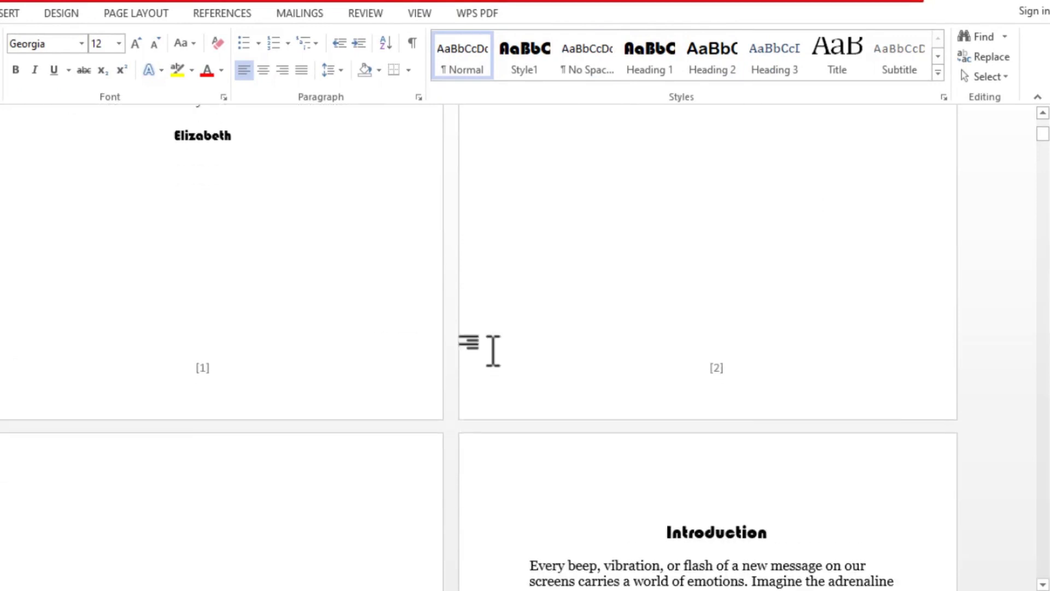
scroll(798, 446, "down", 3)
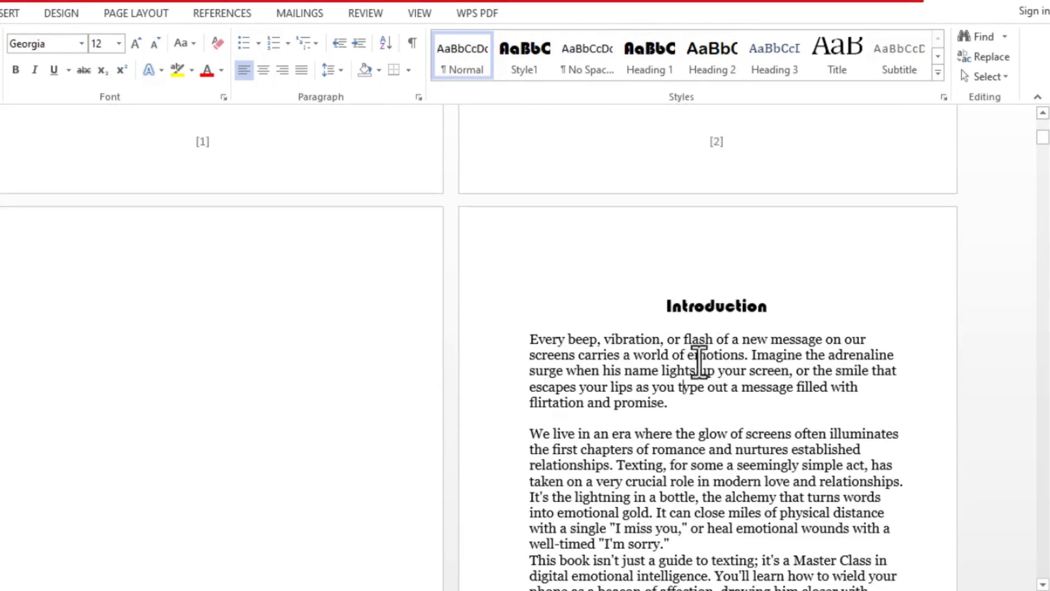
scroll(696, 356, "up", 1)
scroll(699, 350, "up", 2)
scroll(698, 347, "down", 4)
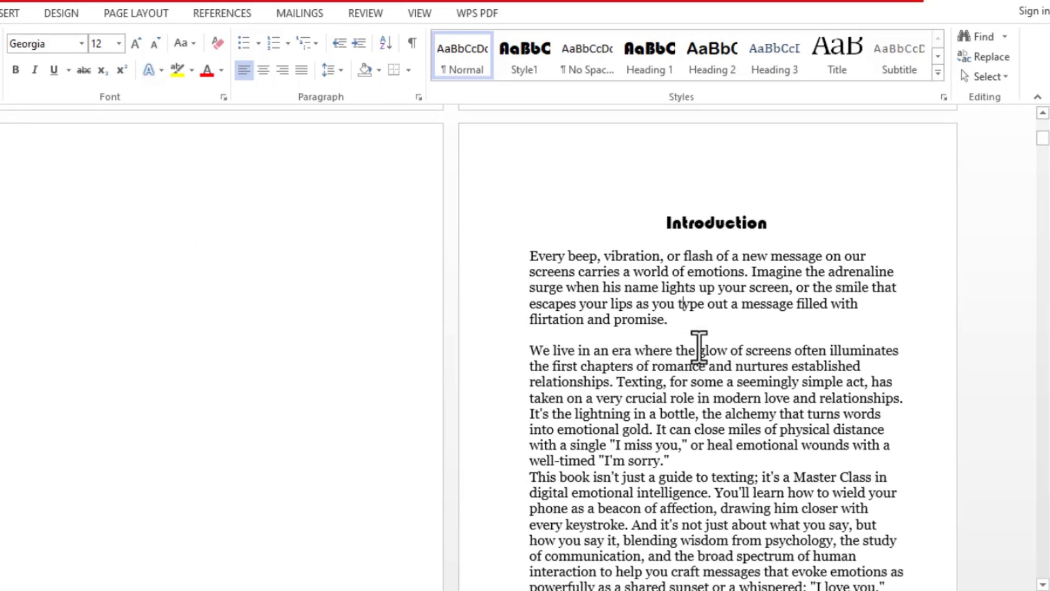
scroll(598, 282, "up", 2)
scroll(821, 353, "up", 1)
left_click_drag(805, 345, 650, 347)
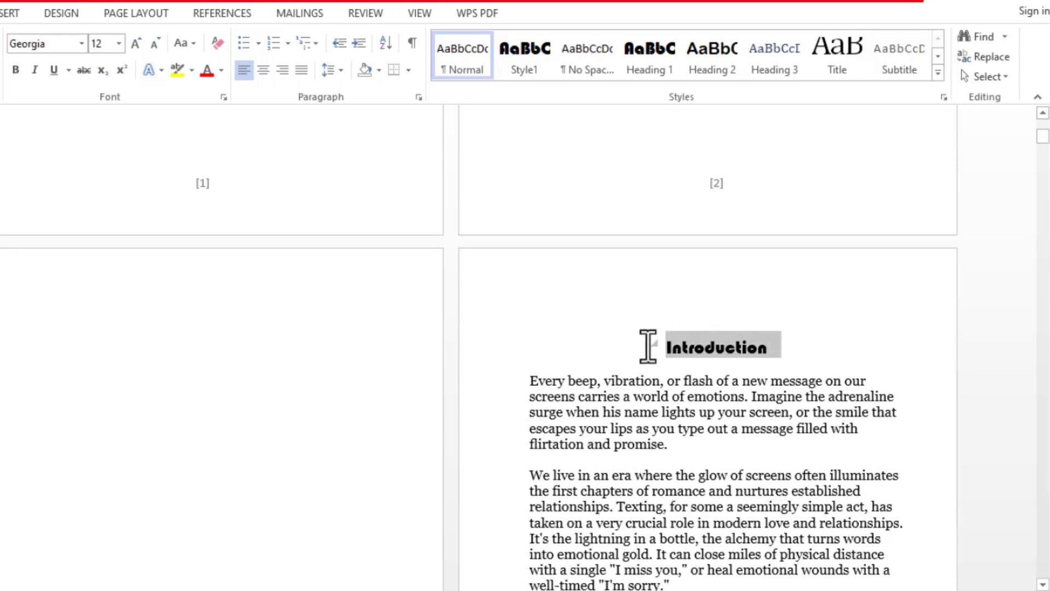
left_click(688, 376)
Add a Dropped drop cap to the "E" of "Every" in the Introduction's first paragraph
scroll(576, 460, "down", 2)
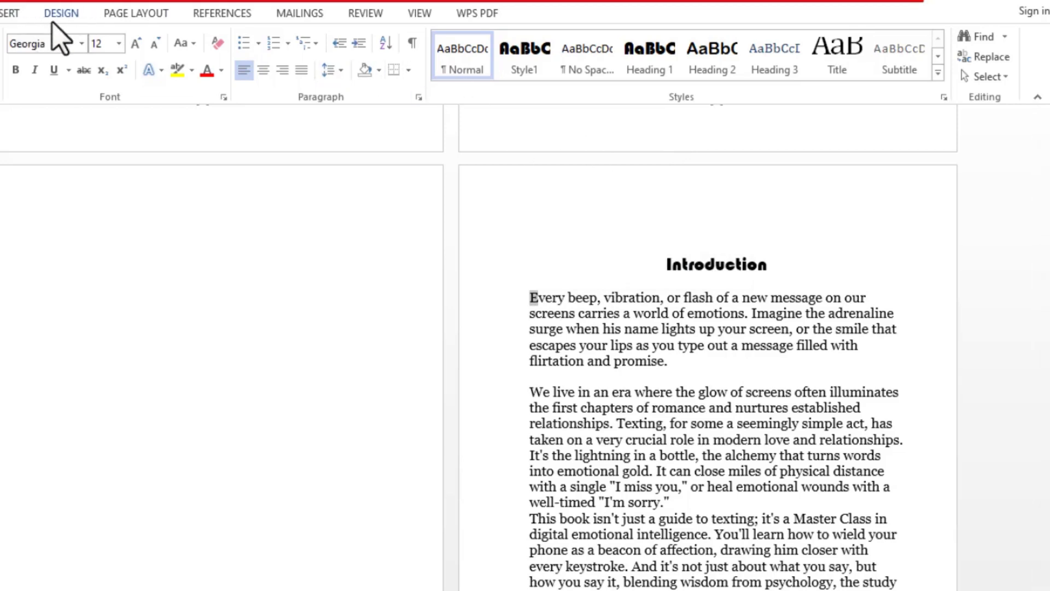
left_click(53, 18)
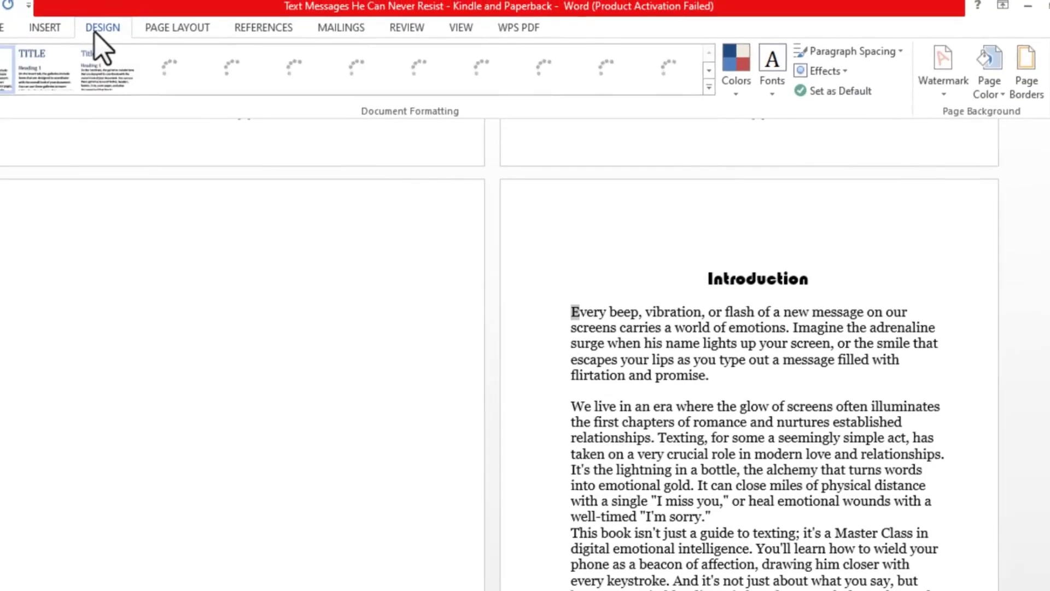
left_click(55, 38)
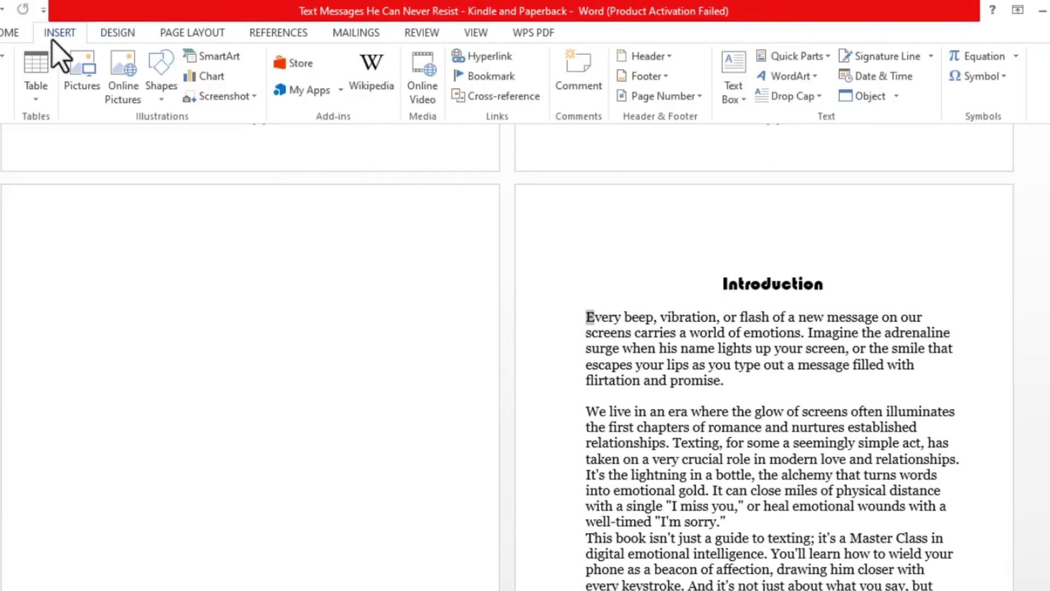
left_click(811, 101)
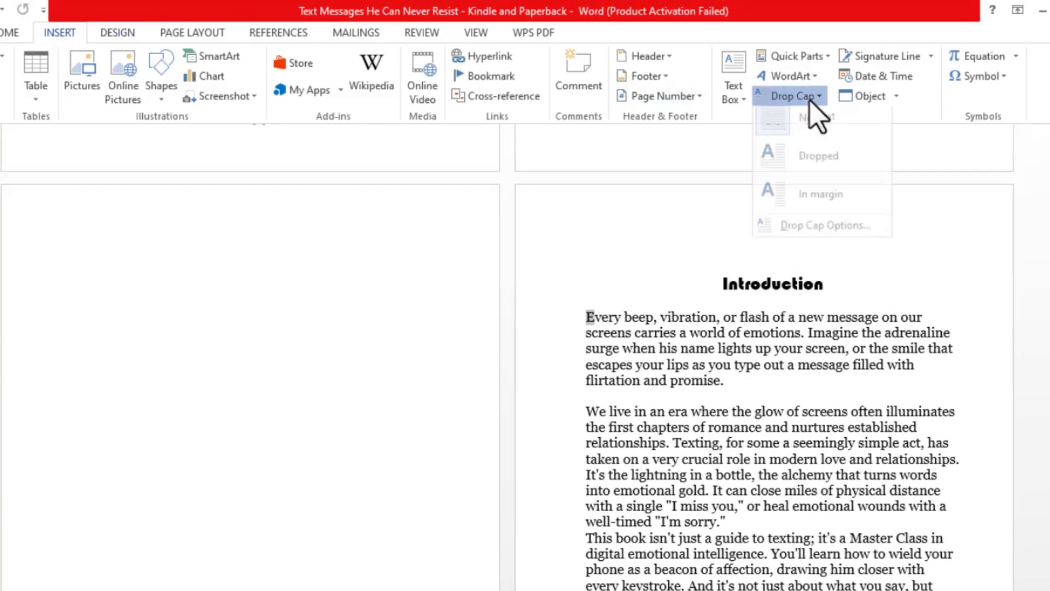
left_click(816, 172)
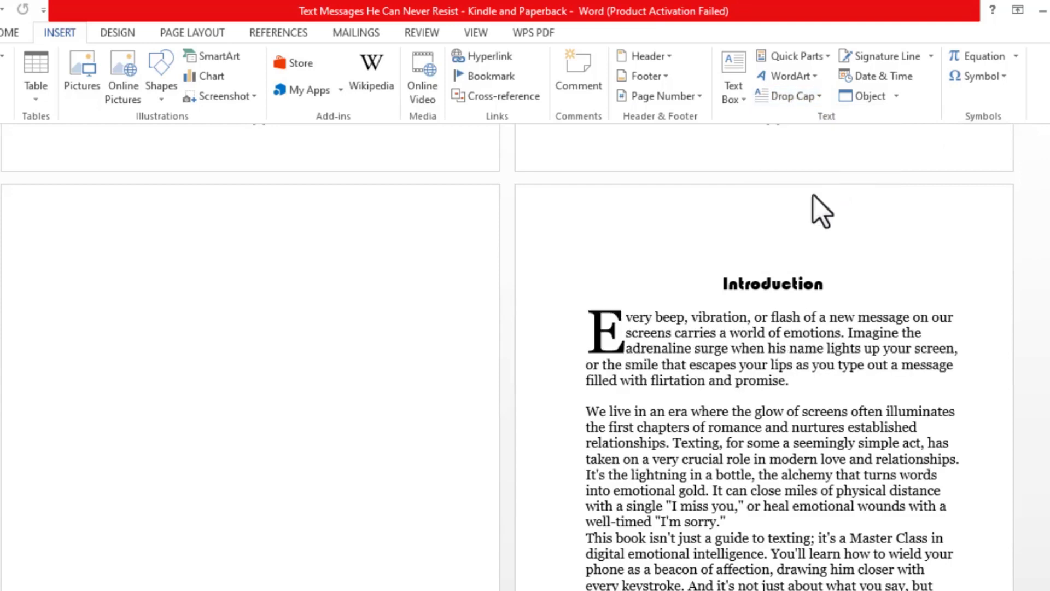
Insert a blank line before the "This book isn't just a guide" paragraph and another before "These short exchanges"
scroll(746, 345, "down", 3)
scroll(750, 345, "down", 3)
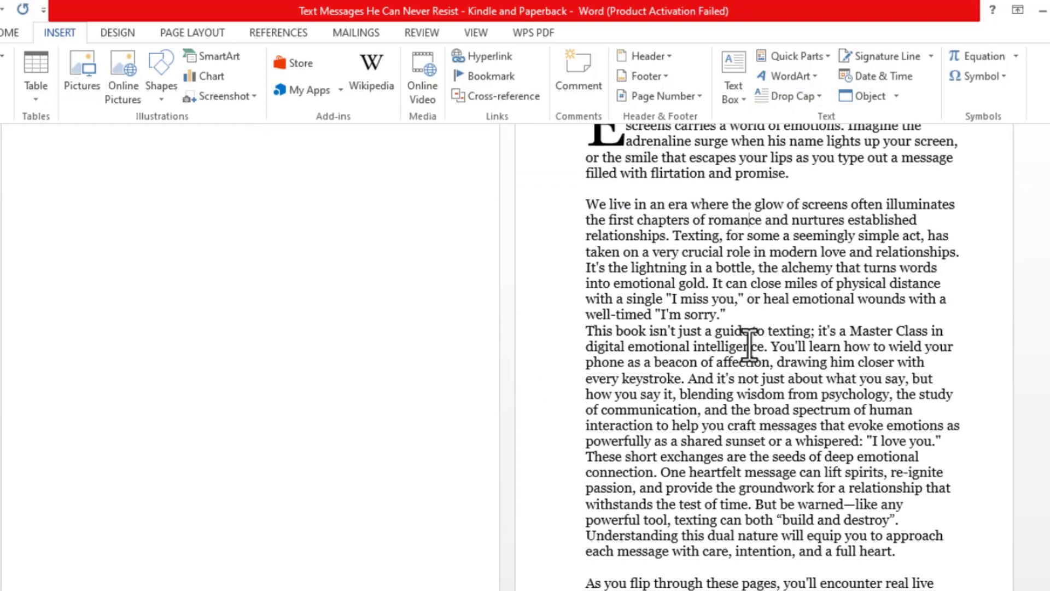
left_click(768, 311)
key("Return")
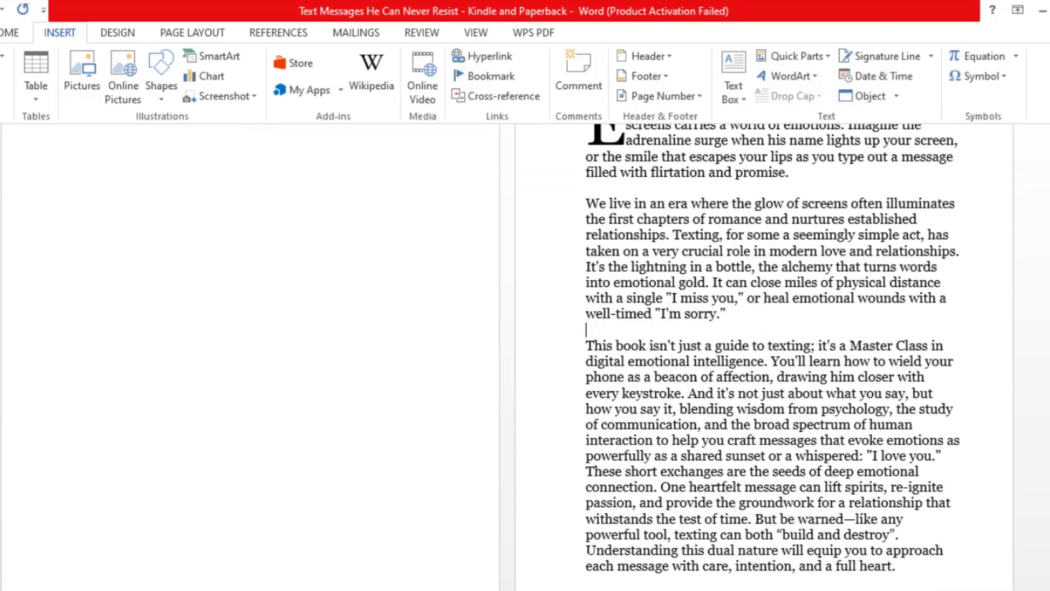
scroll(736, 326, "up", 2)
scroll(698, 279, "down", 2)
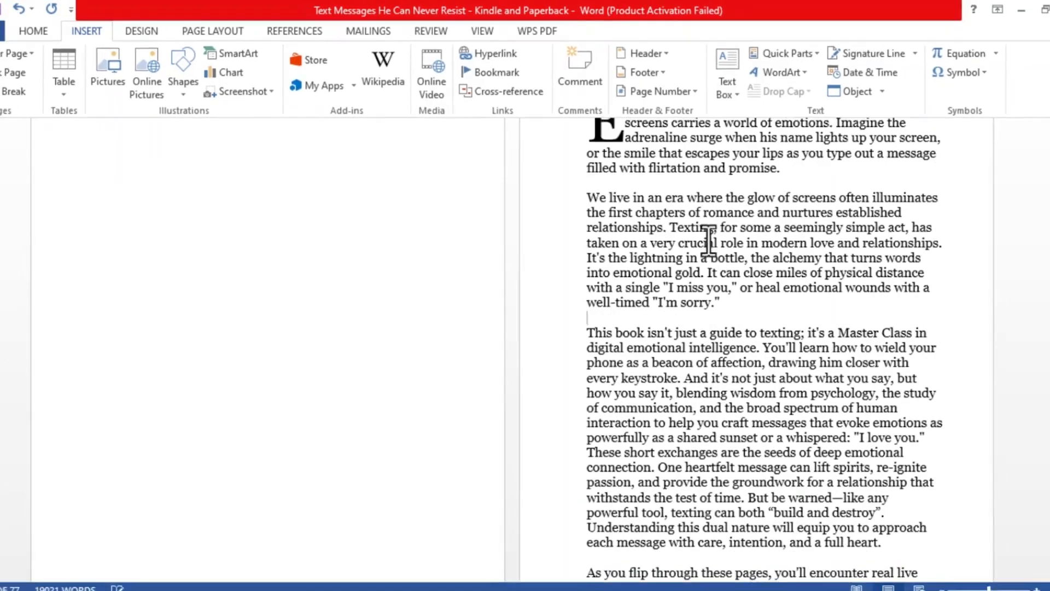
scroll(696, 309, "up", 2)
scroll(690, 317, "down", 4)
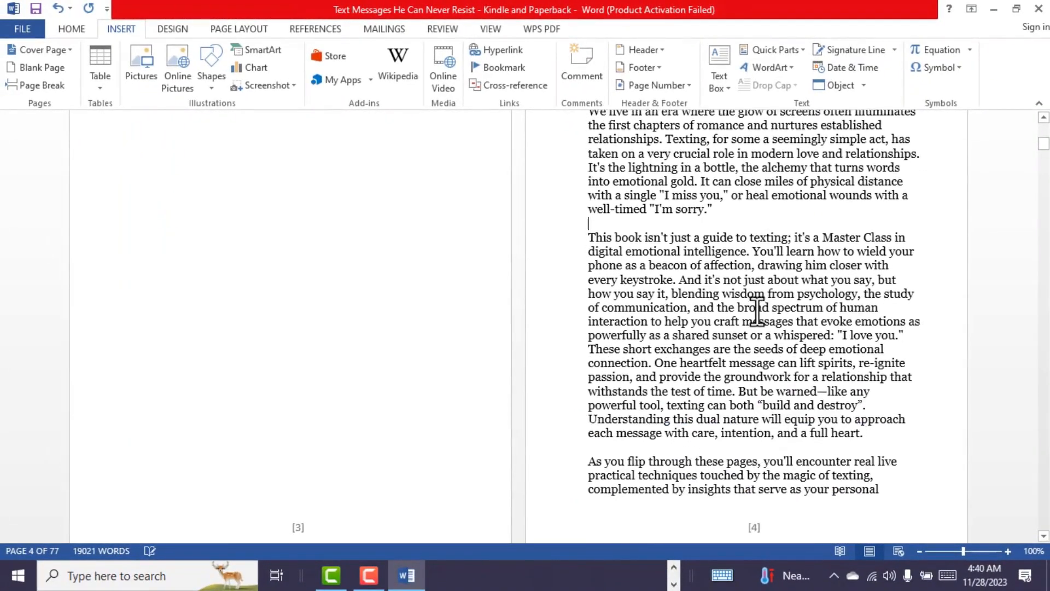
scroll(757, 310, "down", 1)
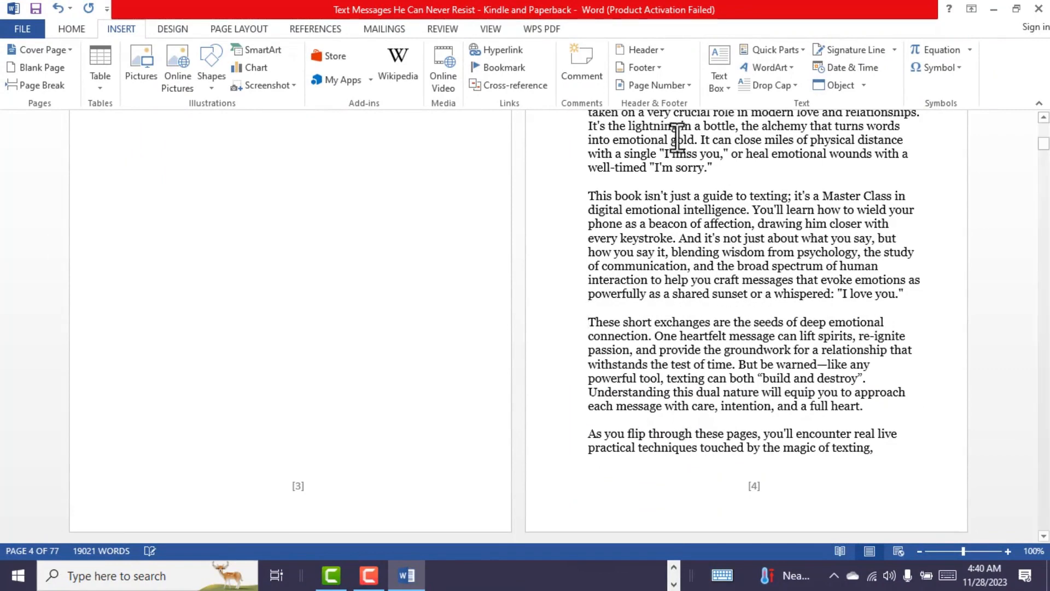
Insert a blank line before the "In the pages that lie ahead" paragraph of the Introduction
scroll(746, 288, "down", 10)
scroll(441, 267, "down", 1)
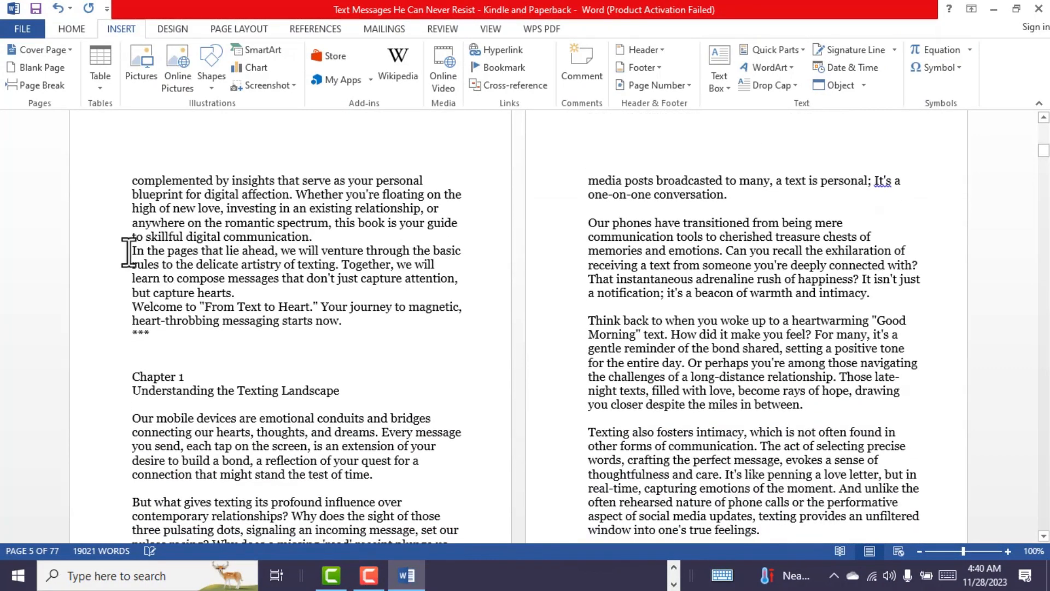
scroll(134, 253, "up", 10)
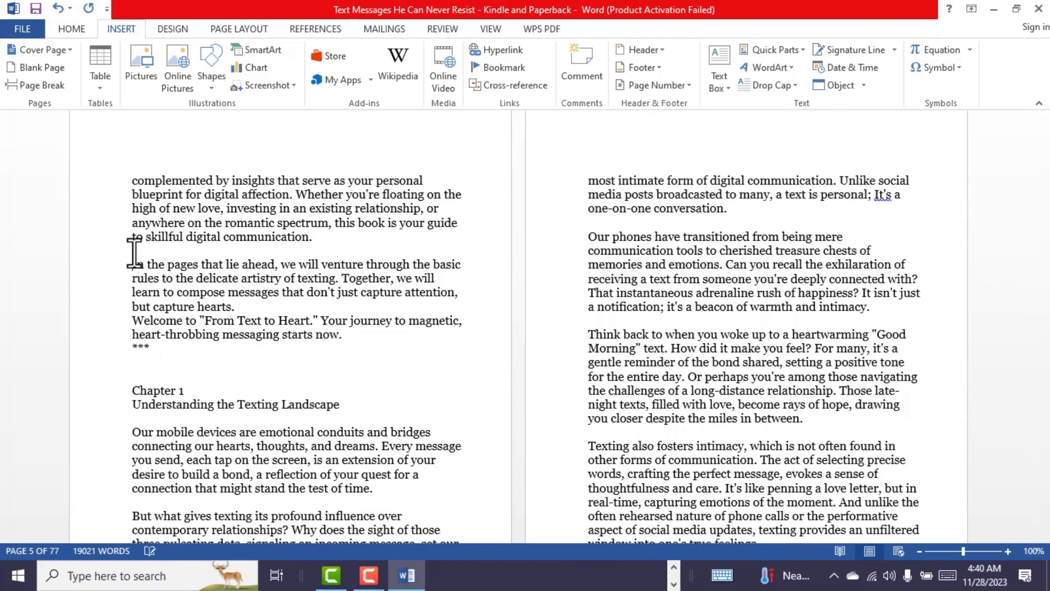
Centre the three asterisks that close the Introduction
scroll(600, 311, "down", 10)
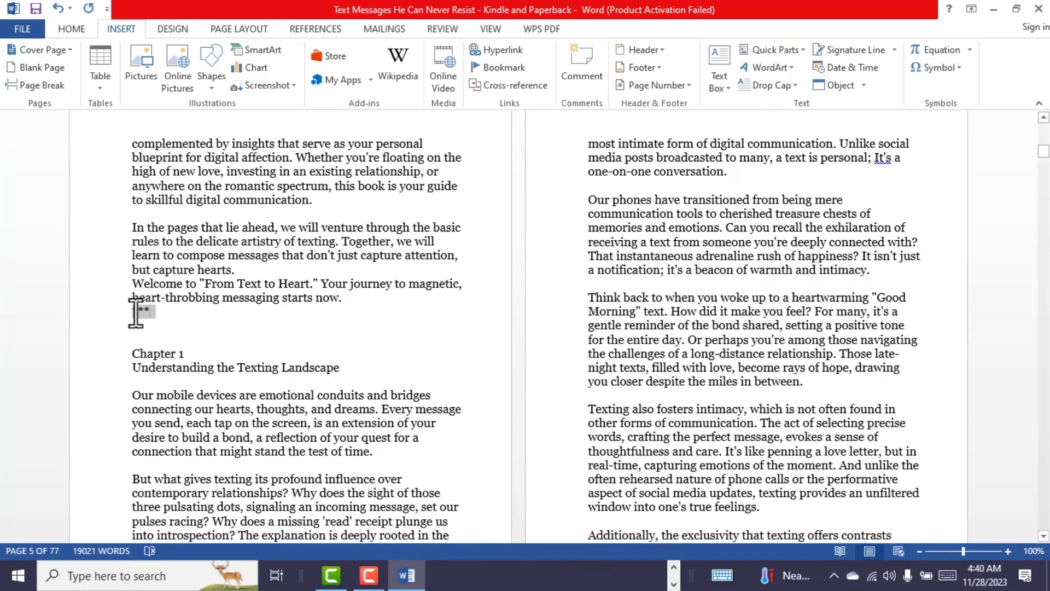
left_click(73, 33)
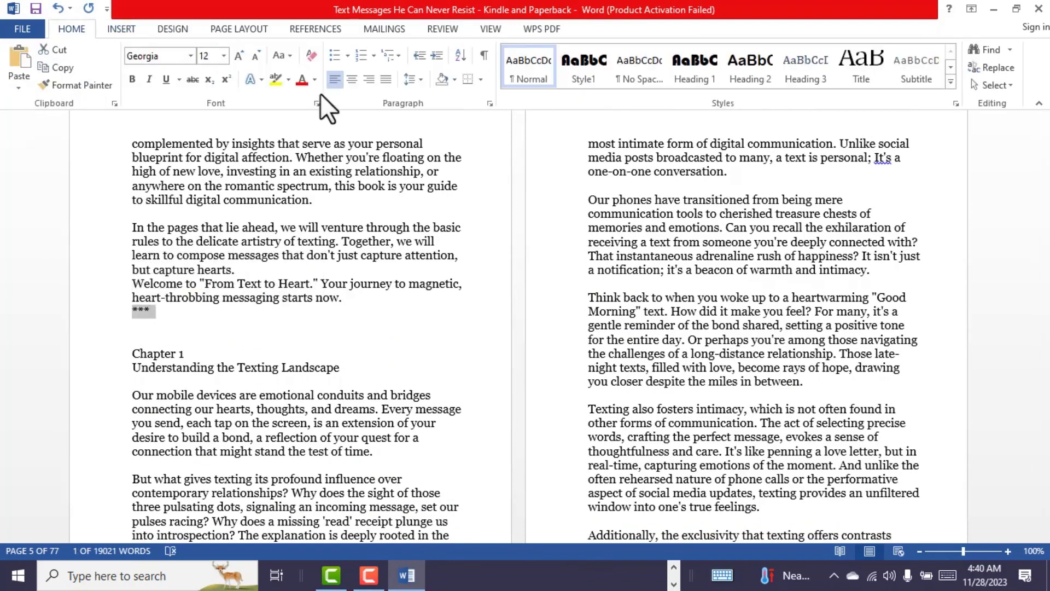
left_click(349, 80)
left_click(356, 300)
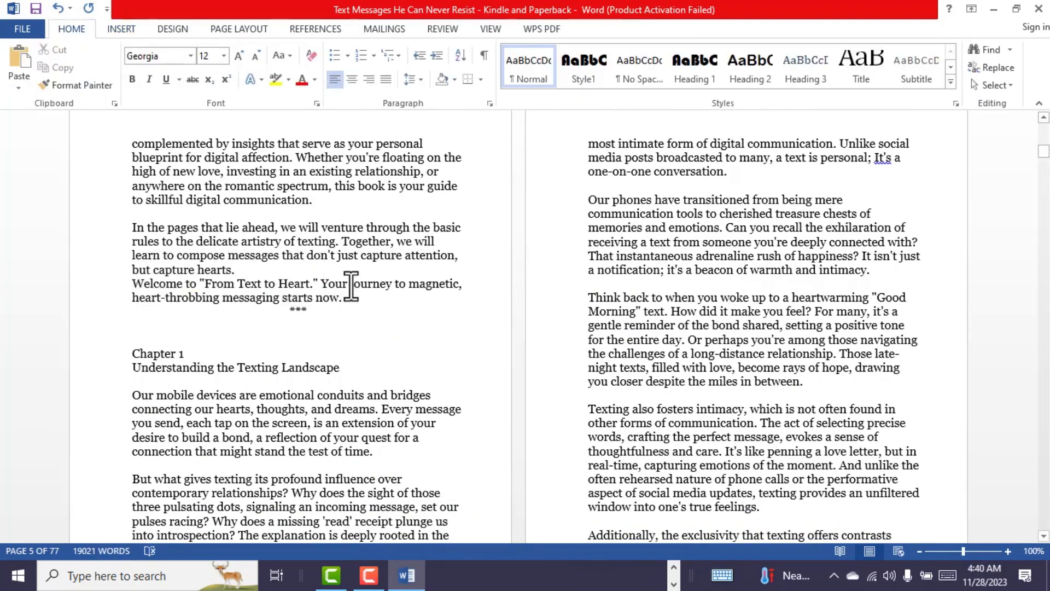
Try placing a page break before the centred asterisks at the end of the Introduction, and undo it
left_click(117, 32)
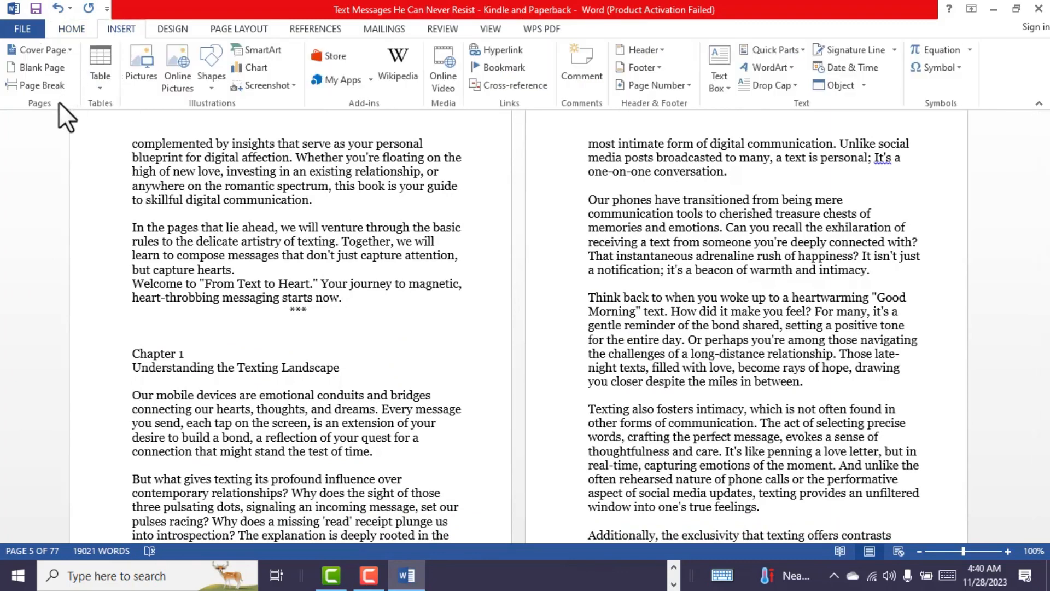
left_click(58, 92)
scroll(594, 301, "up", 3)
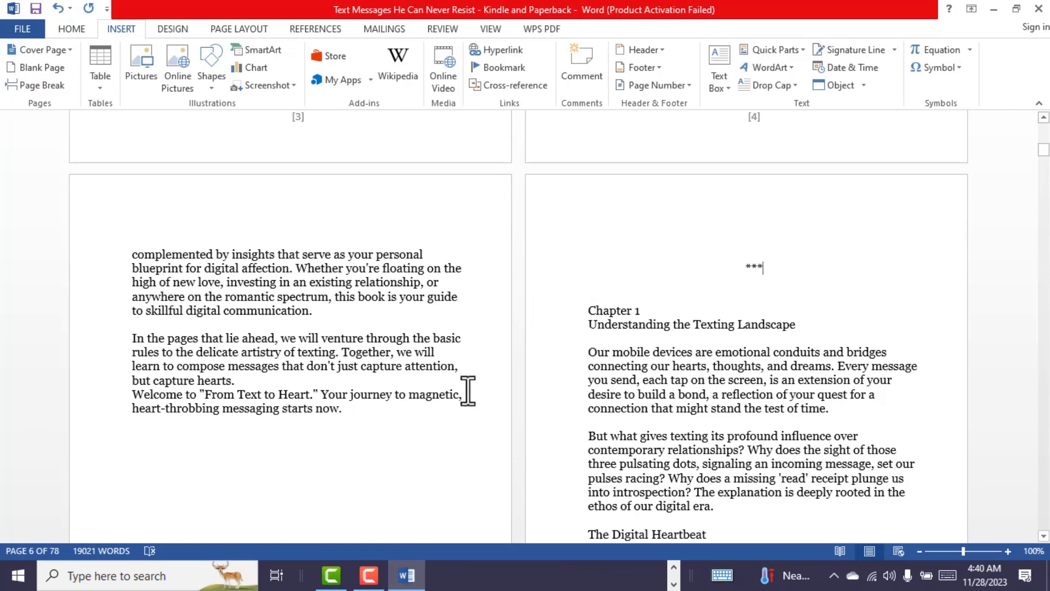
key("ctrl+z")
Insert a page break after the centred asterisks so that Chapter 1 starts on a new page
scroll(344, 405, "down", 2)
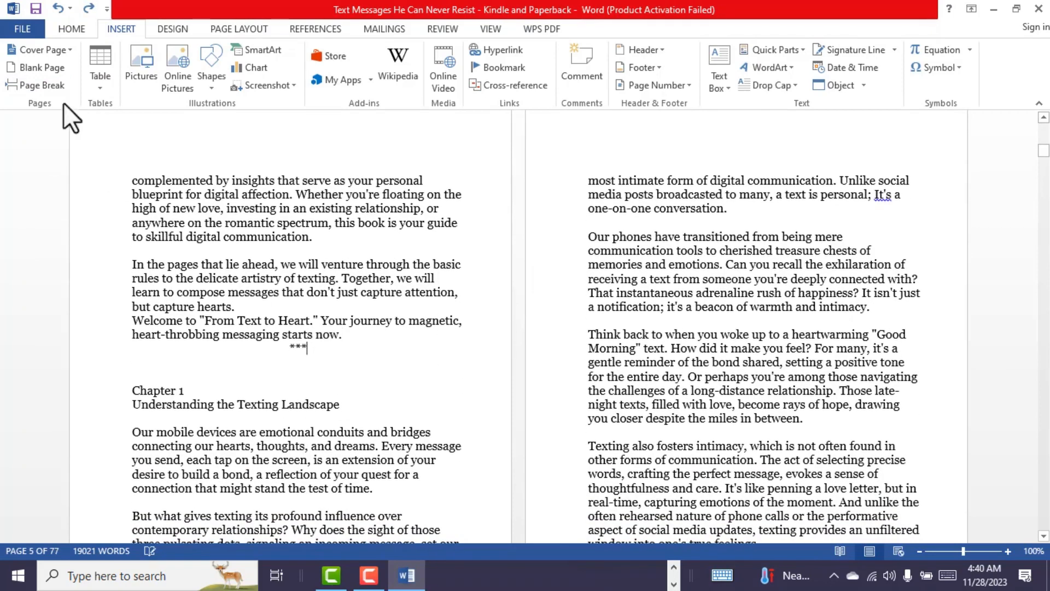
left_click(70, 84)
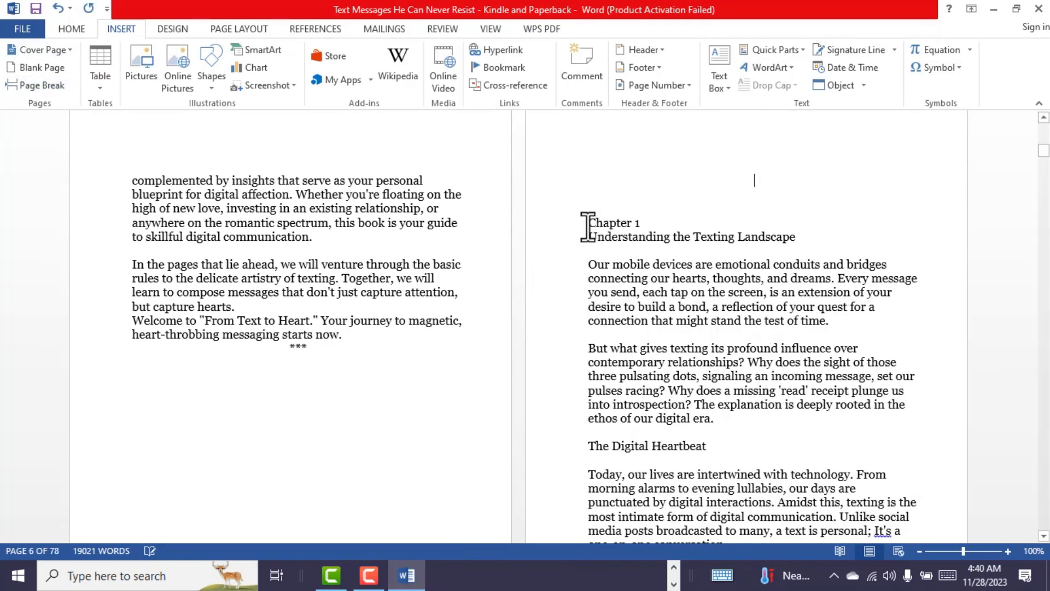
Examine the page layout from the end of the Introduction to the opening of Chapter 1
scroll(363, 291, "up", 10)
scroll(383, 298, "down", 13)
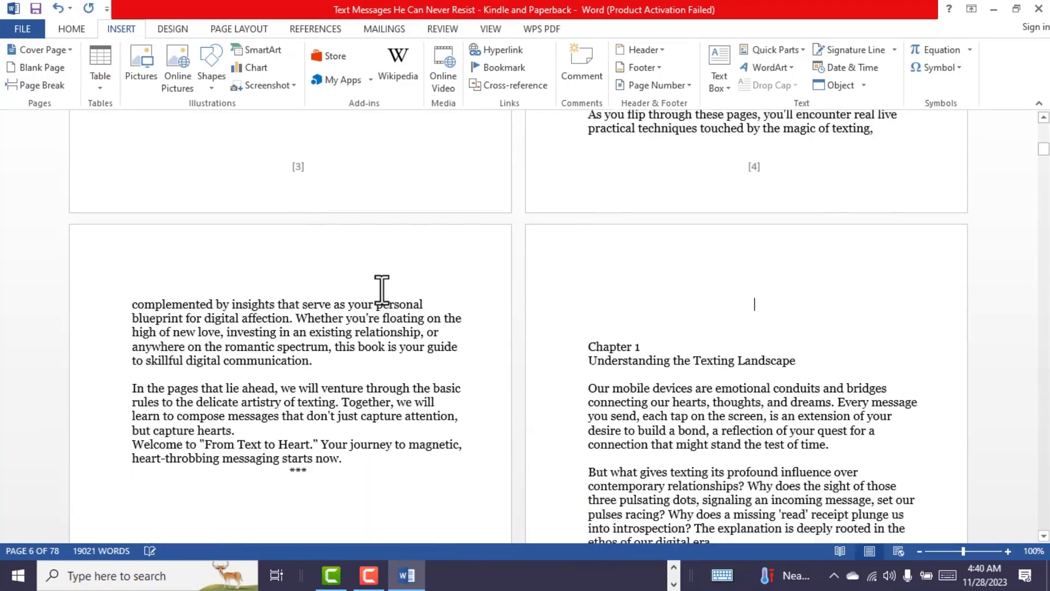
scroll(382, 290, "up", 4)
scroll(383, 288, "down", 9)
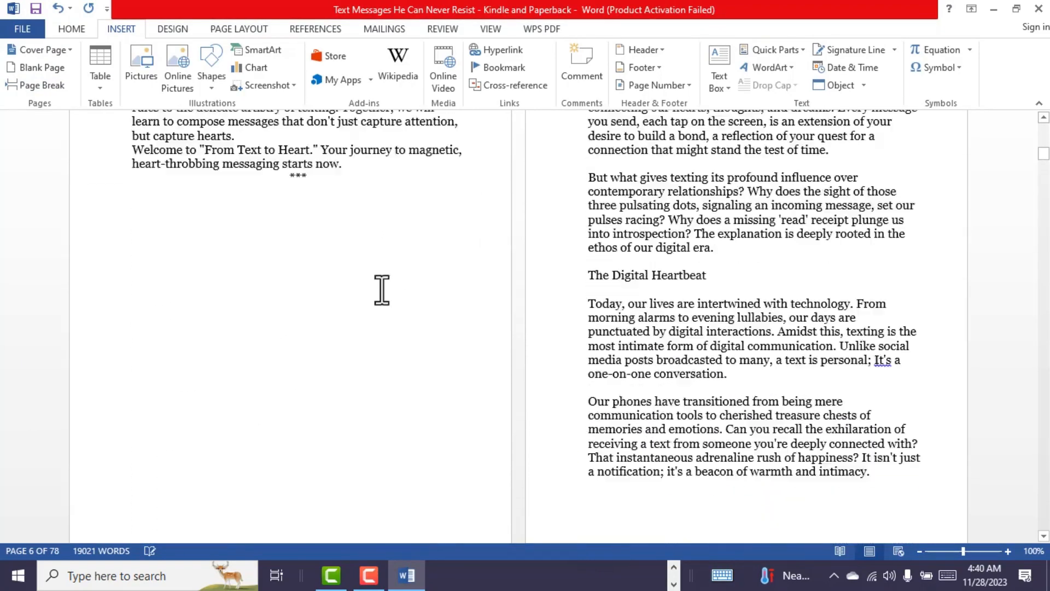
scroll(383, 290, "up", 5)
scroll(438, 263, "up", 2)
scroll(493, 244, "down", 5)
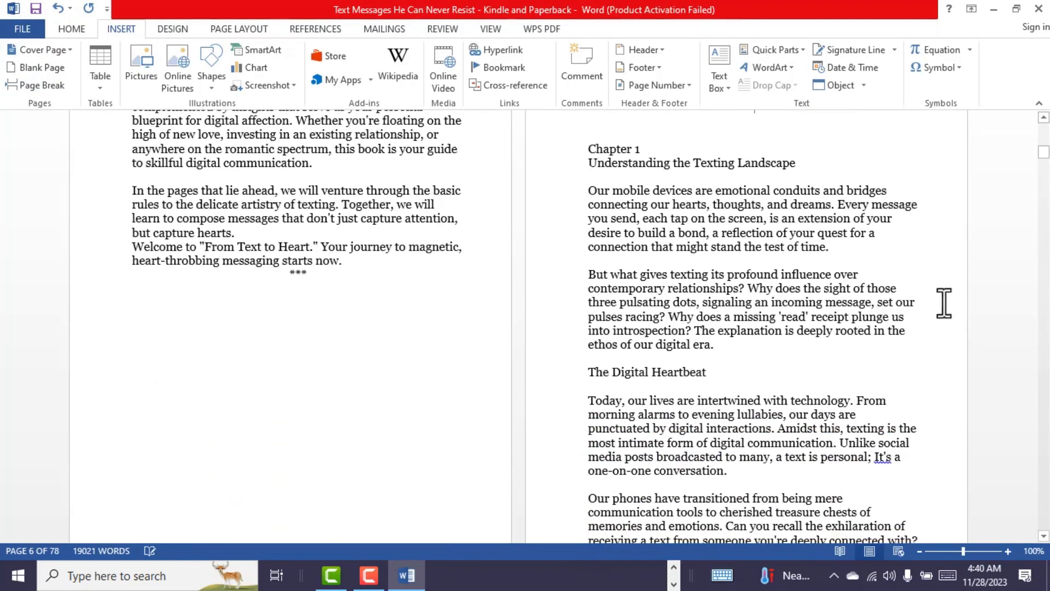
scroll(674, 265, "up", 3)
scroll(674, 265, "up", 1)
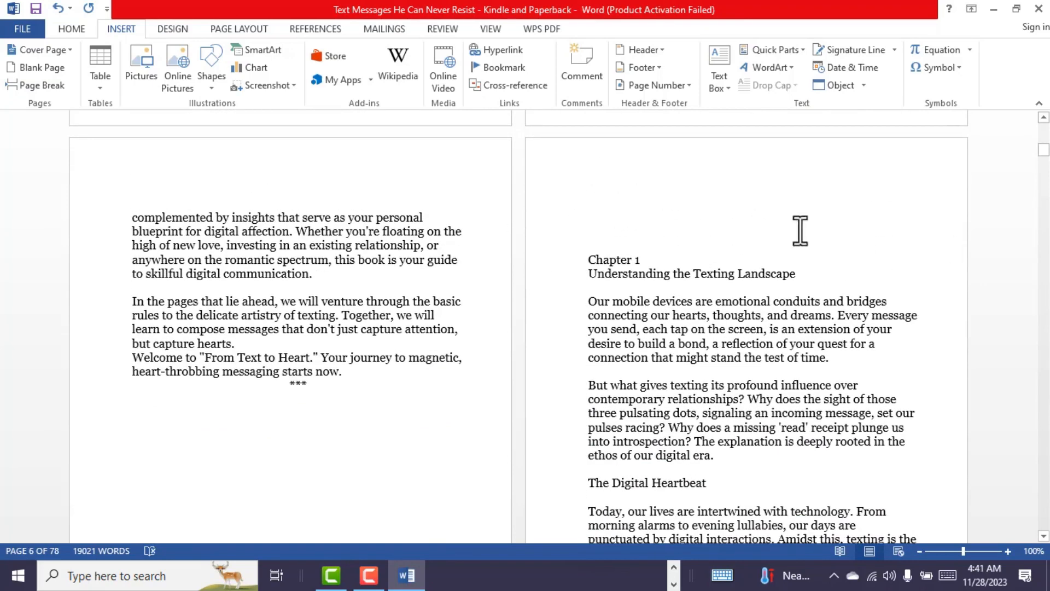
scroll(741, 219, "up", 1)
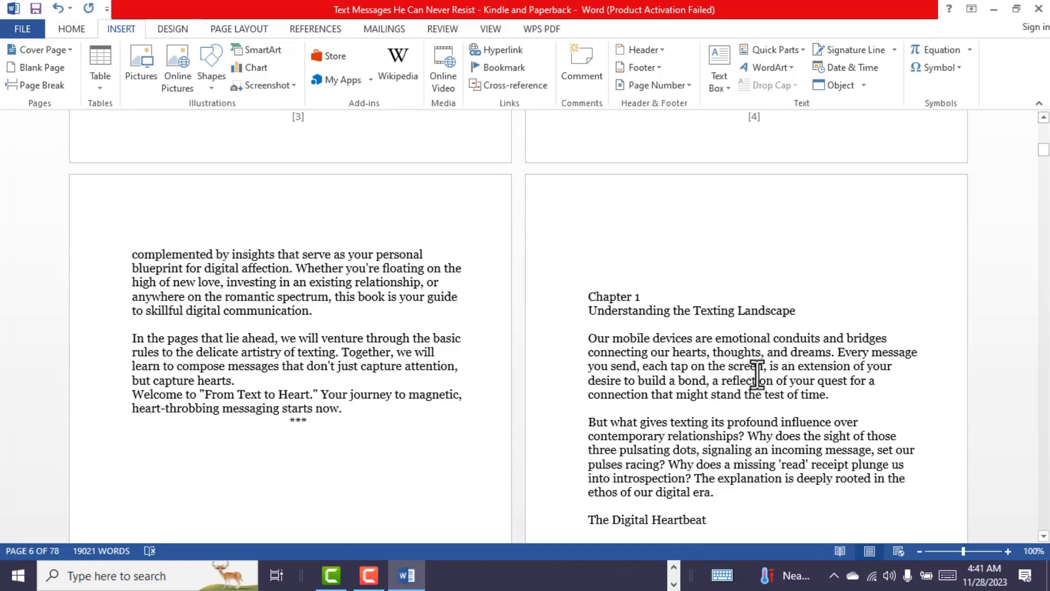
scroll(640, 260, "down", 1)
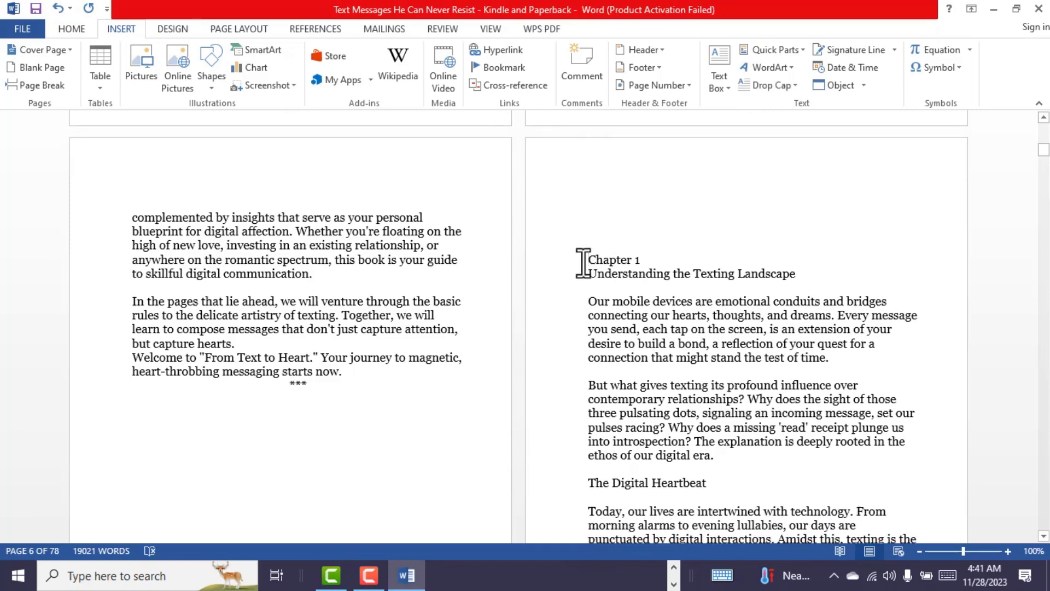
Remove the blank lines above the "Chapter 1" line so it starts at the page's first line
key("BackSpace")
key("BackSpace")
key("BackSpace")
key("BackSpace")
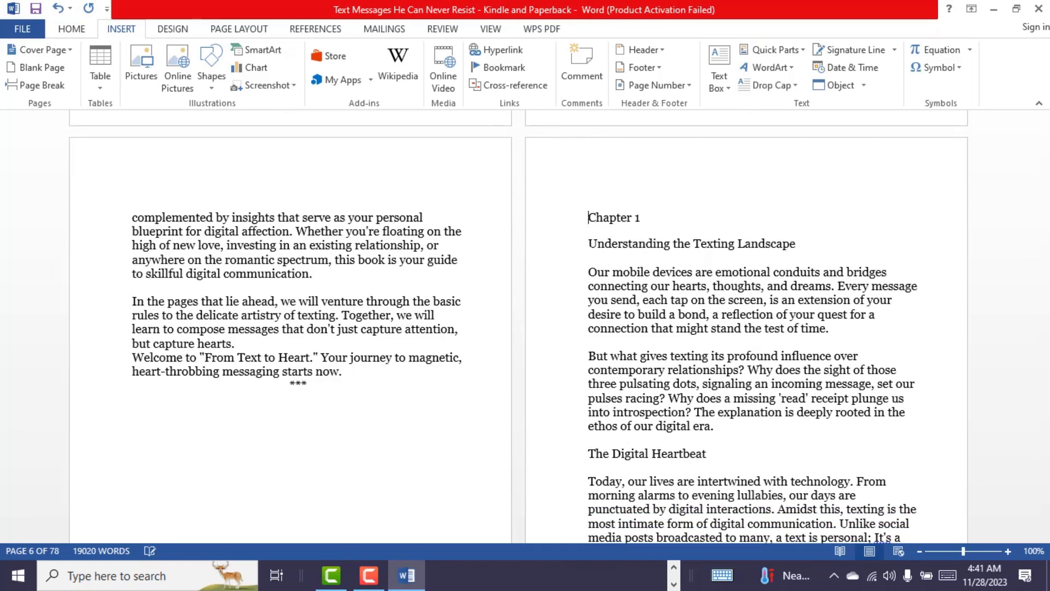
Apply the Heading 1 style to "Chapter 1" and its title "Understanding the Texting Landscape"
left_click_drag(812, 241, 573, 213)
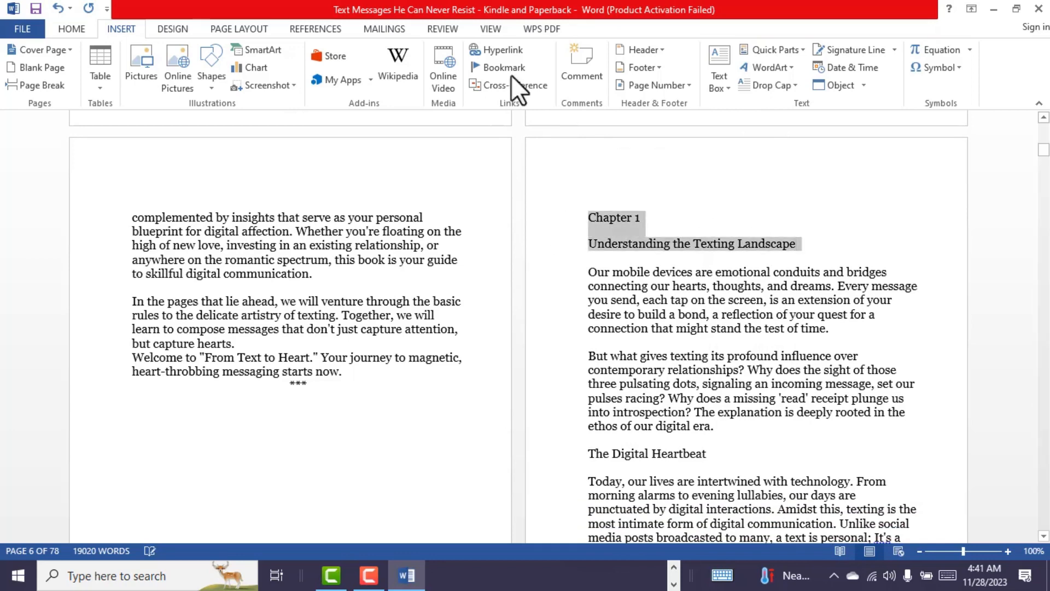
left_click(71, 29)
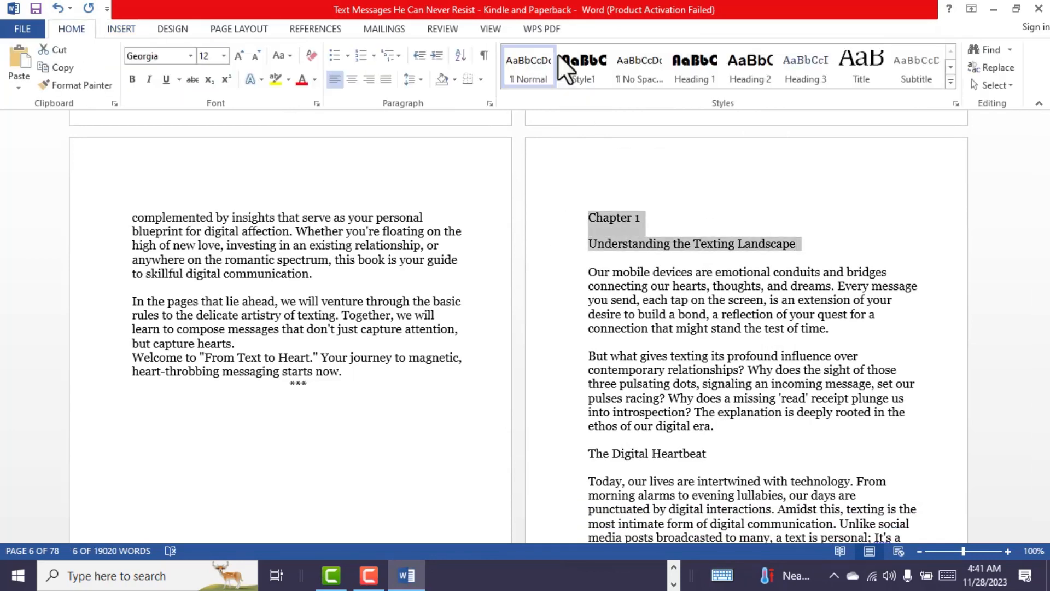
left_click(675, 80)
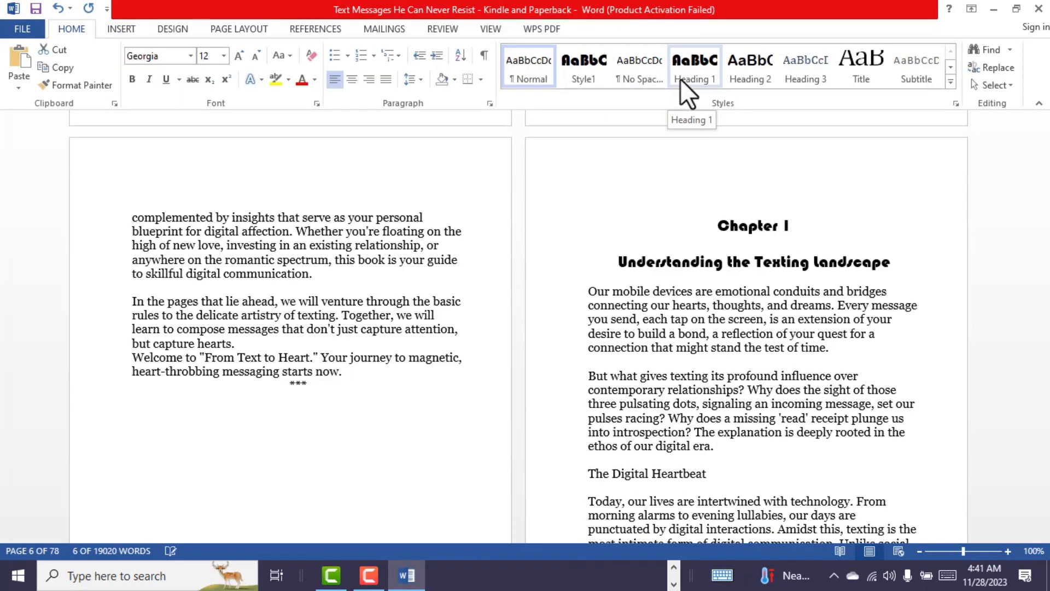
left_click(764, 263)
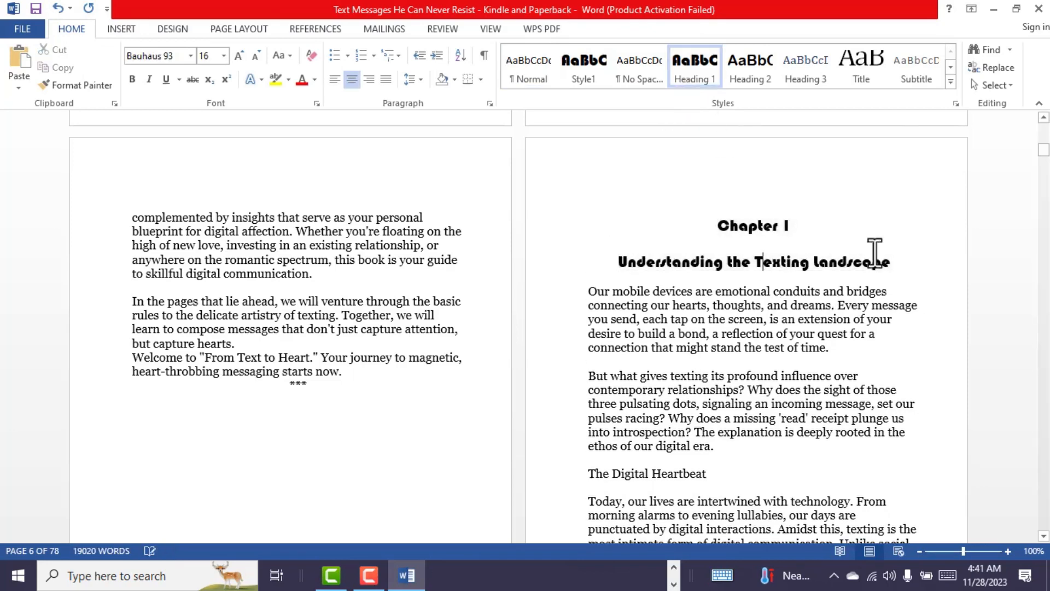
Apply the Heading 2 style to the subheading "The Digital Heartbeat" in Chapter 1
scroll(783, 280, "down", 2)
scroll(712, 197, "up", 2)
scroll(681, 286, "down", 1)
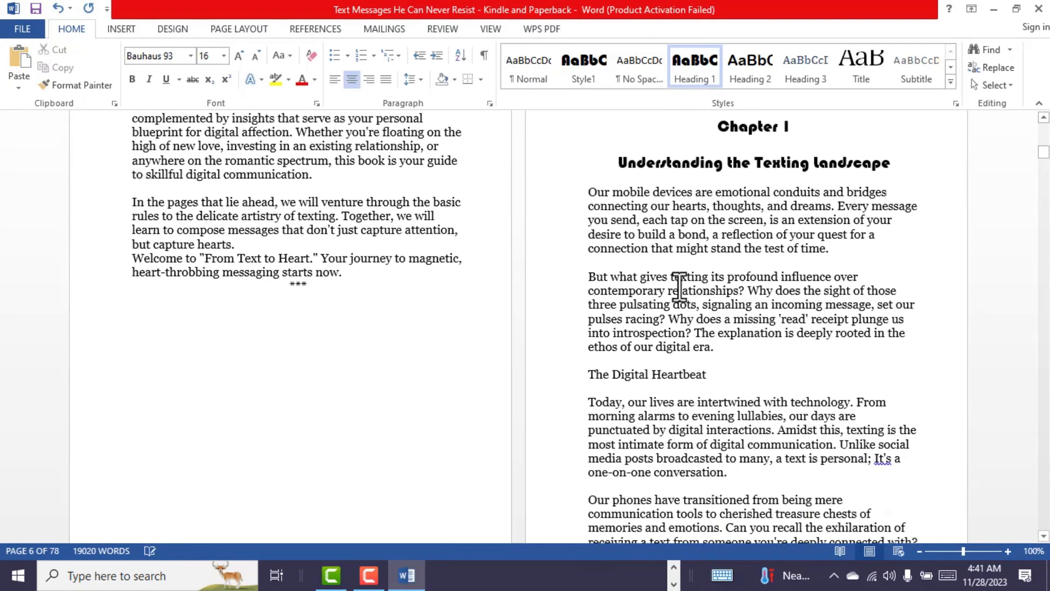
scroll(693, 283, "up", 2)
scroll(694, 283, "down", 3)
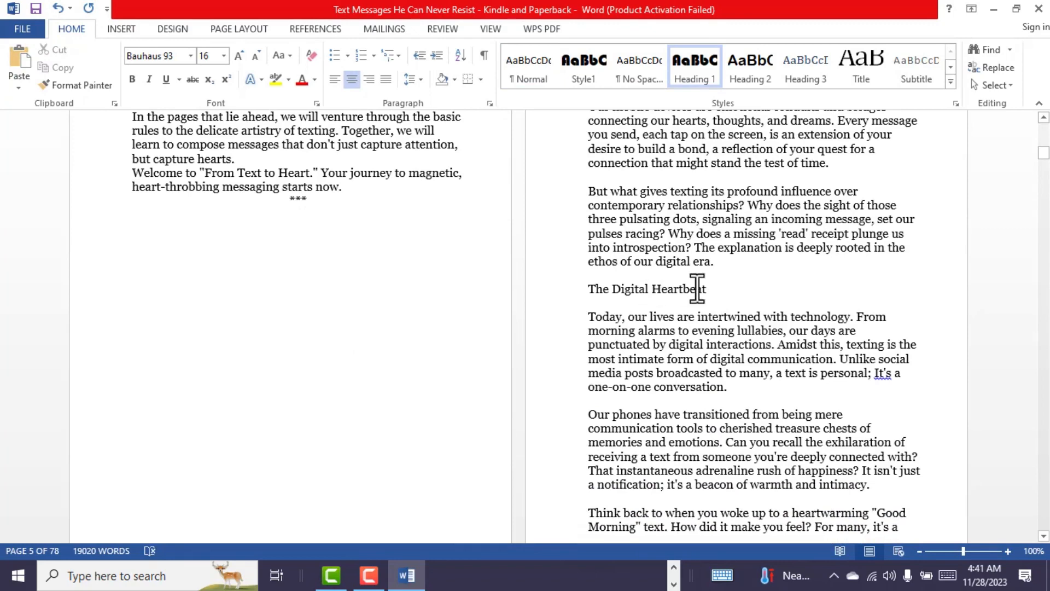
scroll(642, 279, "up", 1)
scroll(664, 267, "down", 2)
scroll(678, 270, "up", 1)
scroll(709, 206, "up", 1)
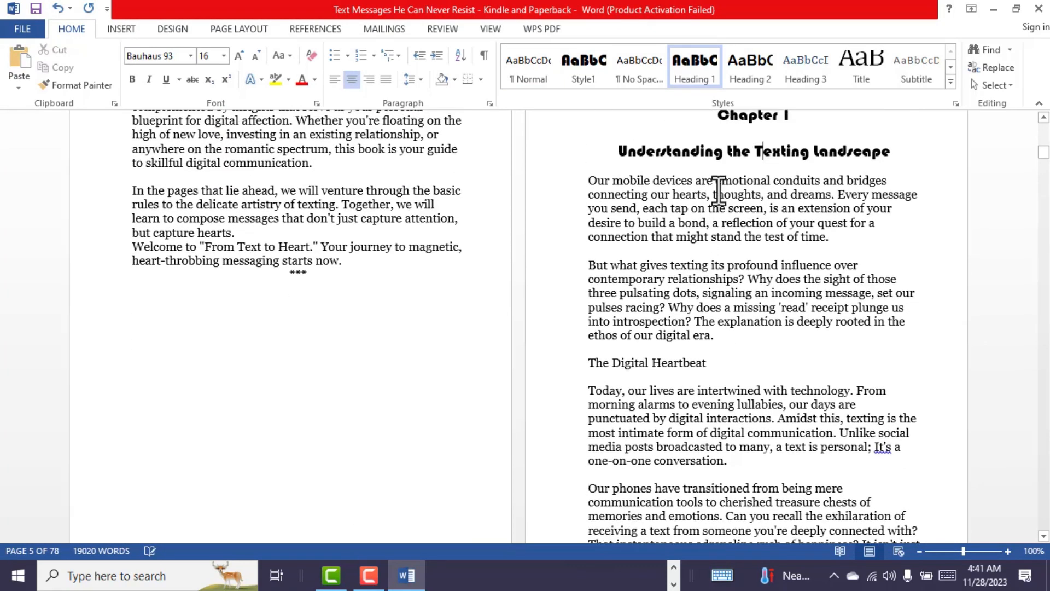
scroll(708, 183, "down", 1)
left_click(581, 326)
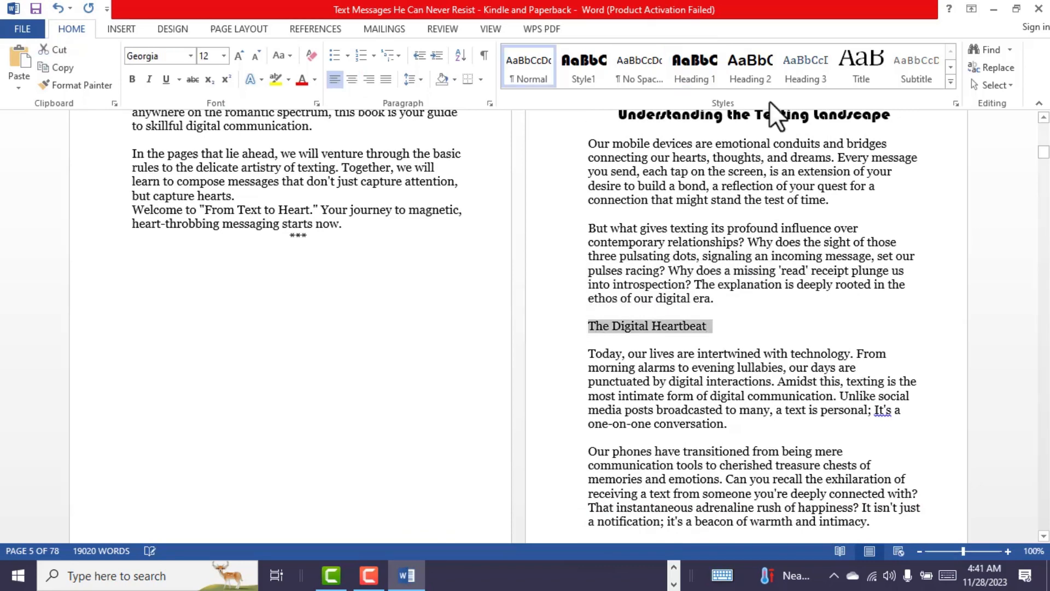
left_click(761, 77)
left_click(732, 369)
Apply the Heading 2 style to the subheading "The Double-Edged Sword"
scroll(598, 328, "down", 8)
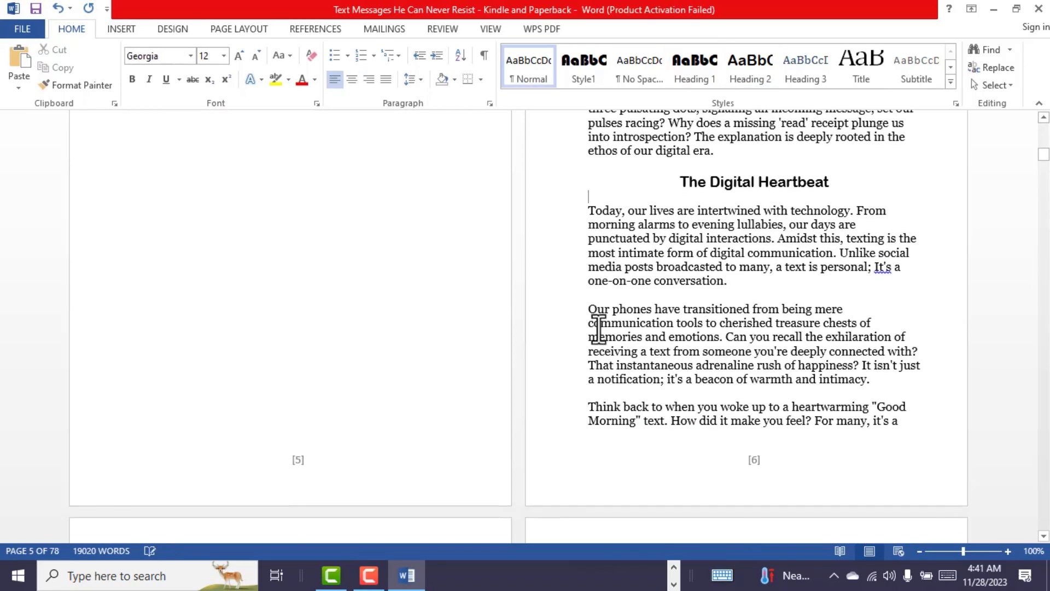
scroll(704, 308, "down", 7)
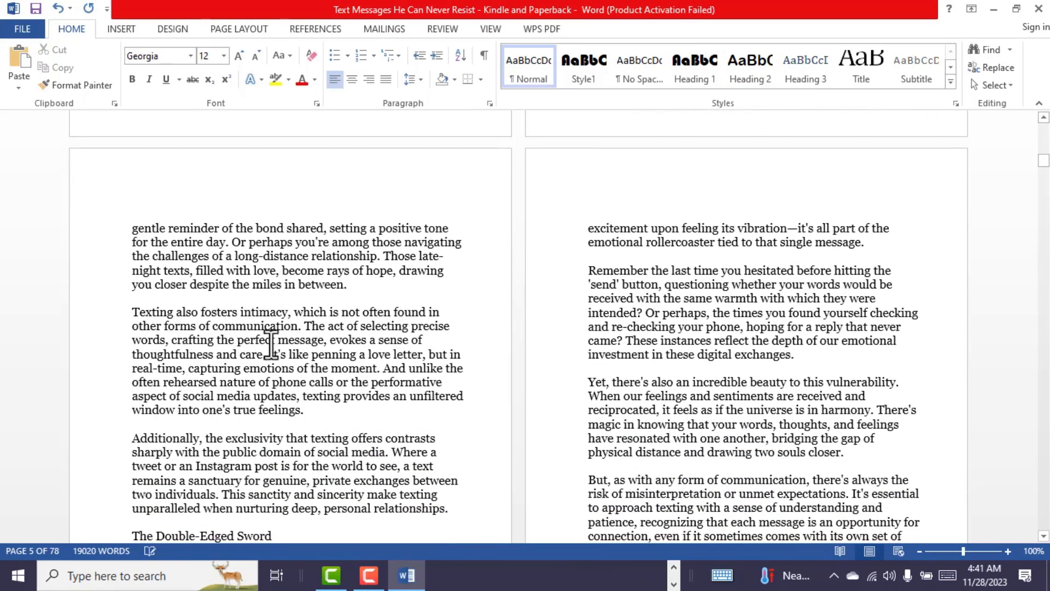
left_click(122, 428)
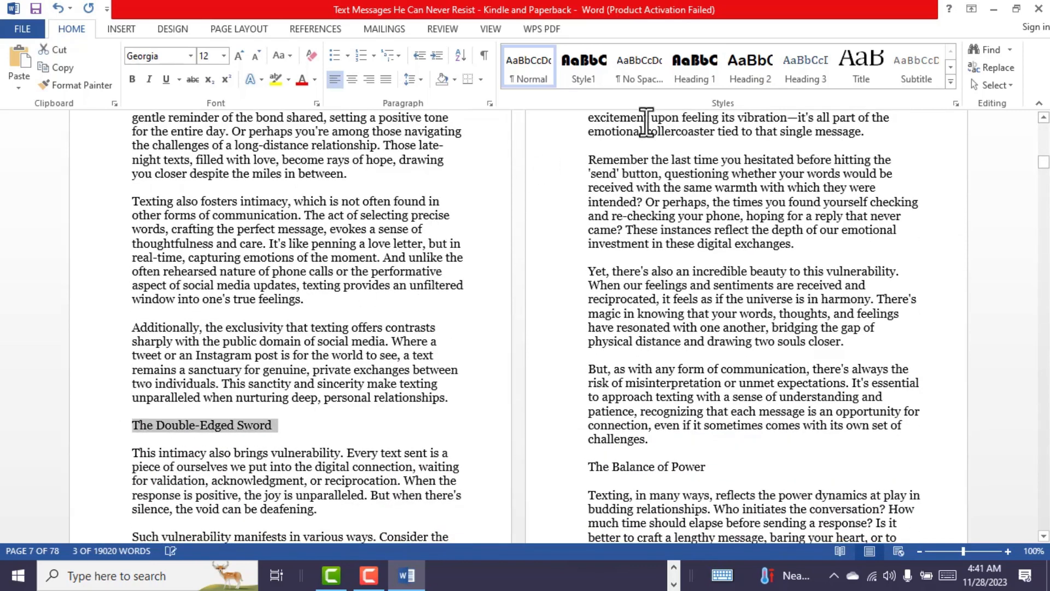
left_click(750, 71)
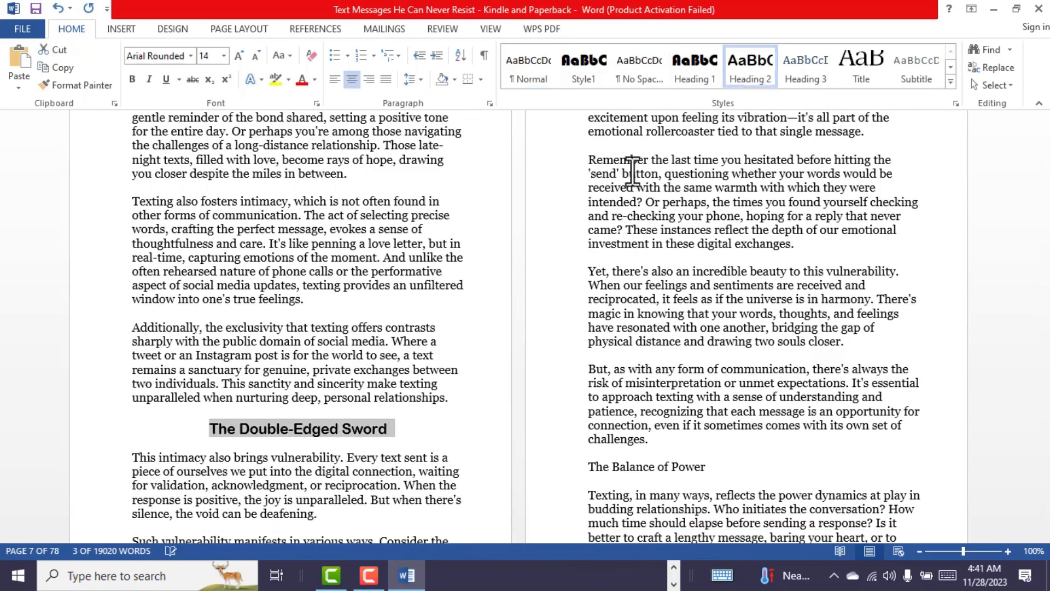
Apply the Heading 2 style to the subheading "The Balance of Power"
scroll(339, 356, "down", 3)
scroll(321, 333, "down", 2)
left_click(732, 309)
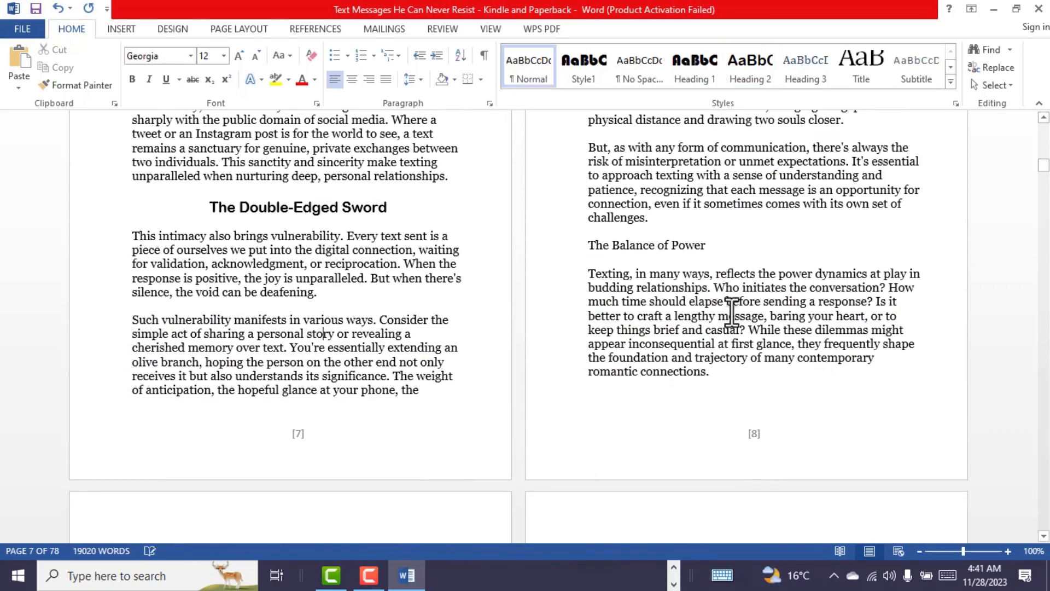
left_click_drag(712, 246, 589, 246)
left_click(748, 77)
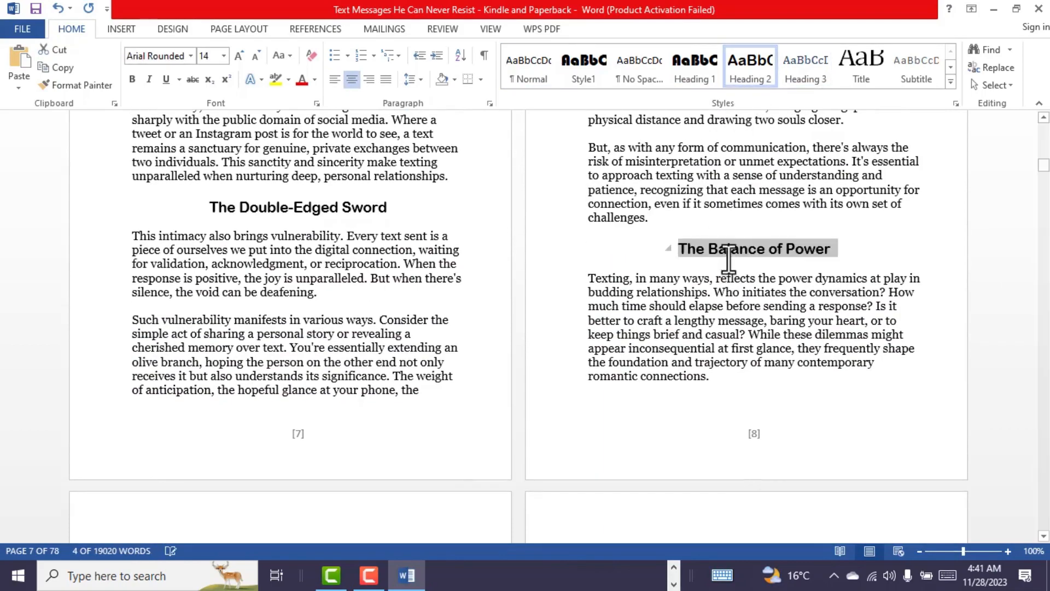
Add a Dropped drop cap to the "O" of "Our" in the first paragraph of Chapter 1
scroll(741, 348, "up", 14)
scroll(736, 355, "up", 10)
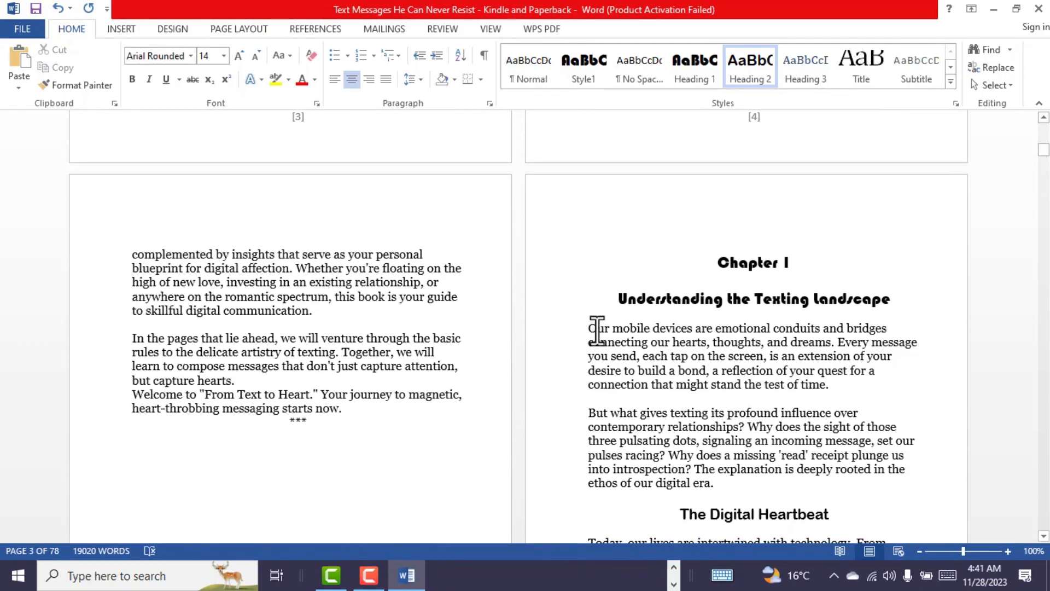
left_click_drag(594, 330, 599, 330)
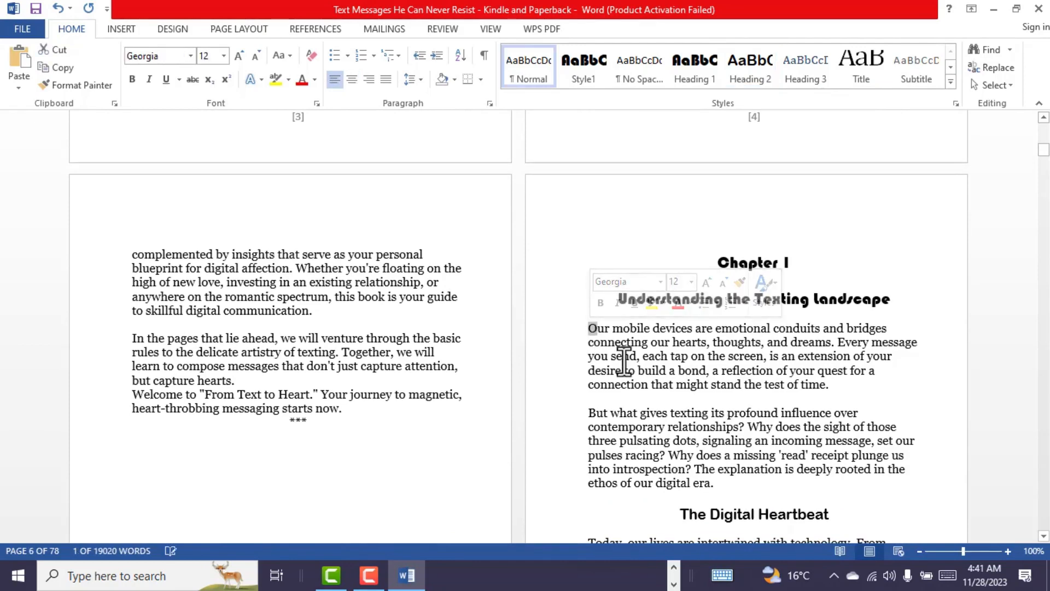
left_click(114, 33)
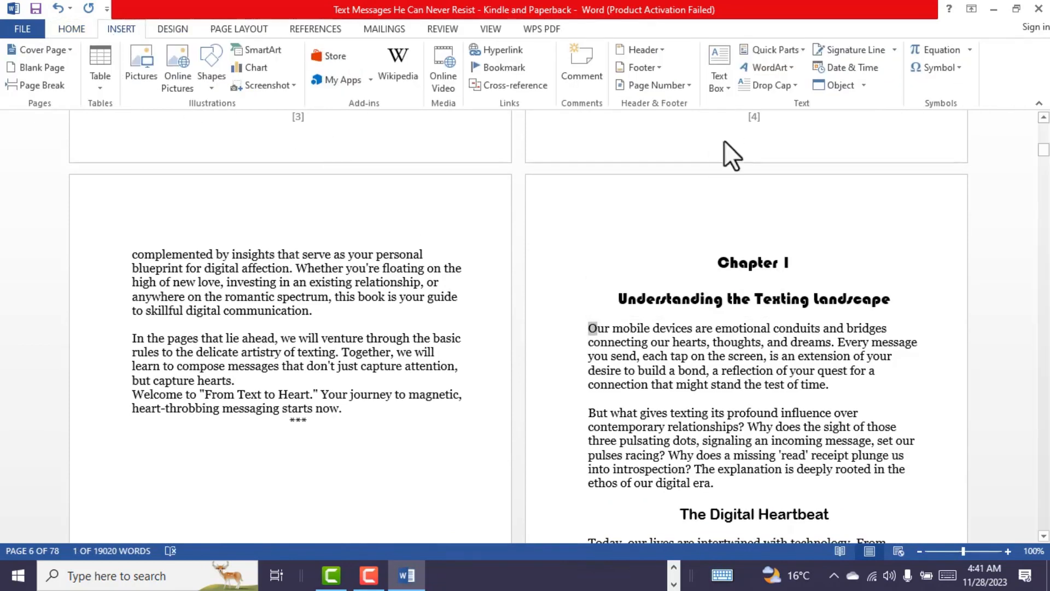
left_click(769, 85)
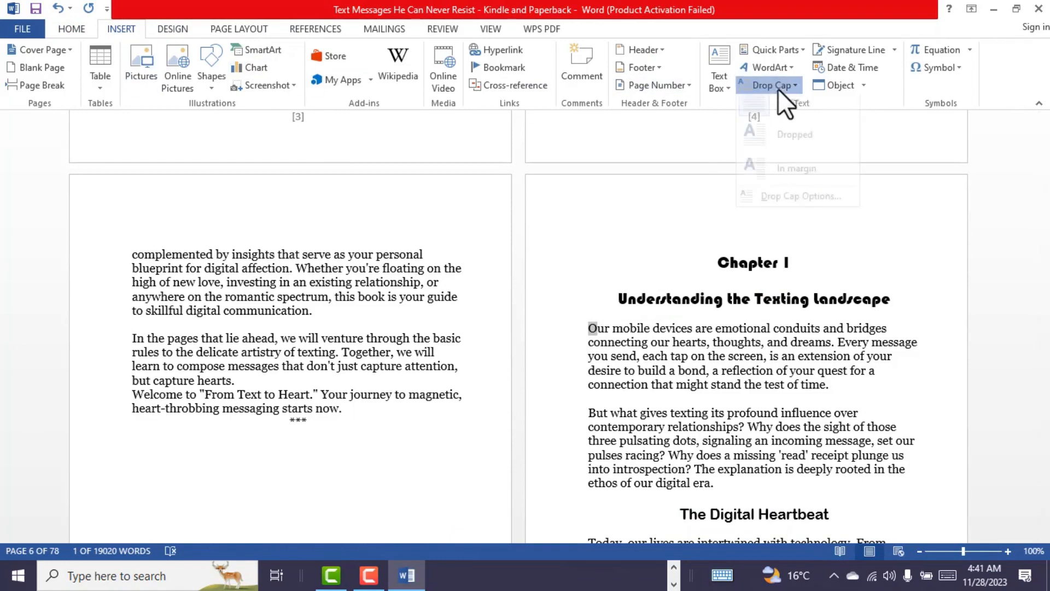
left_click(759, 145)
left_click(731, 342)
Apply the Heading 2 style to the subheading "Crafting Authenticity" in Chapter 1
scroll(679, 346, "up", 3)
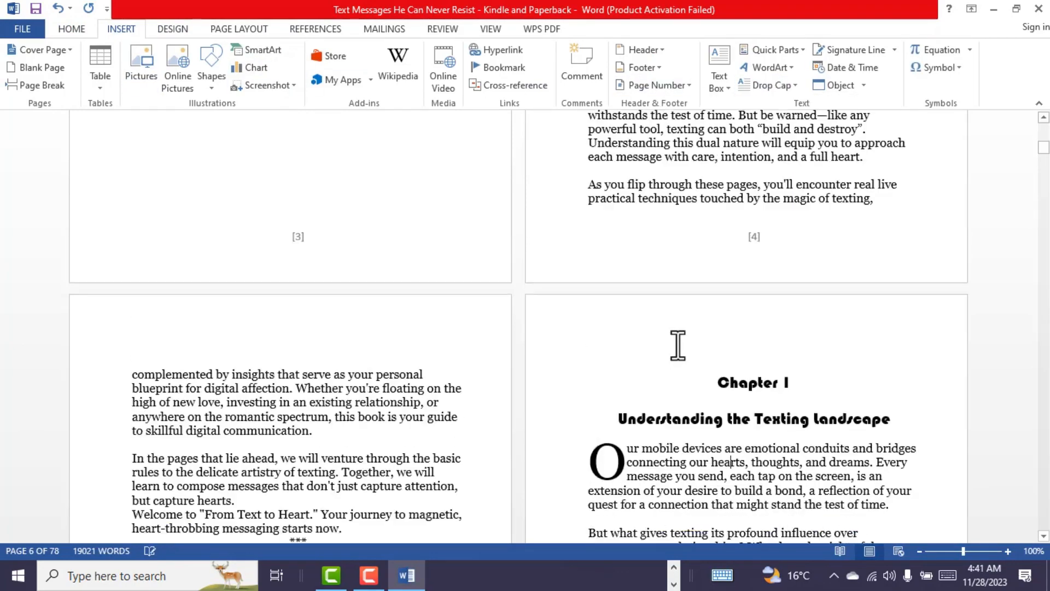
scroll(684, 342, "down", 16)
scroll(685, 339, "down", 12)
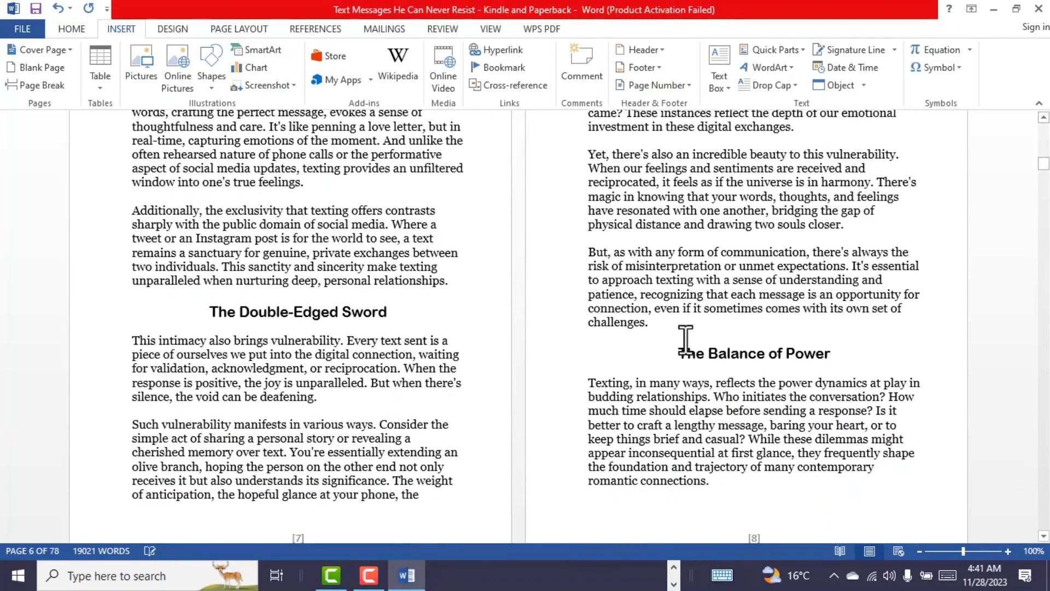
scroll(271, 323, "down", 4)
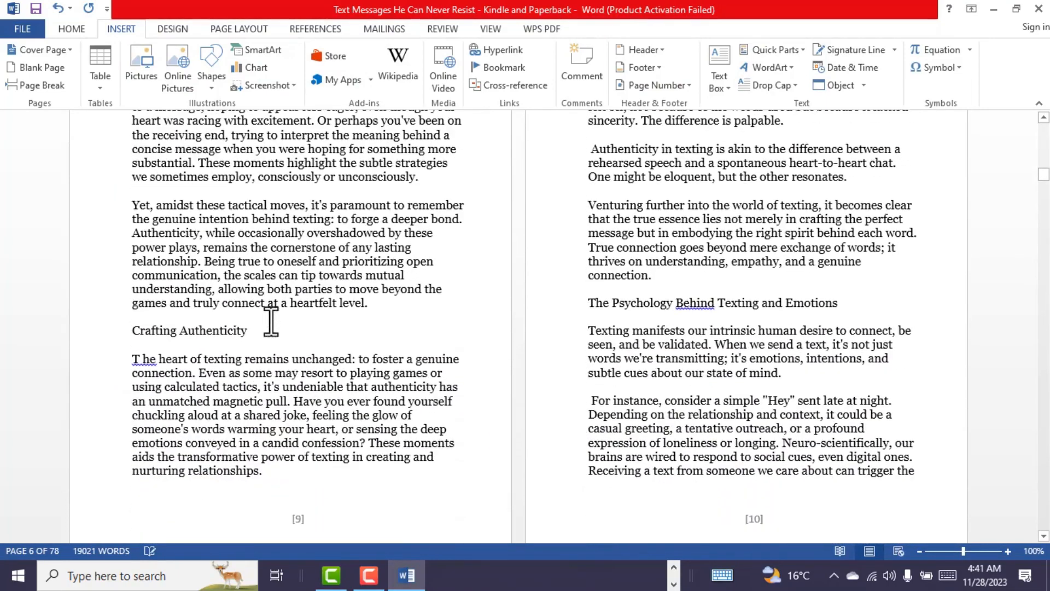
left_click(105, 330)
left_click(70, 29)
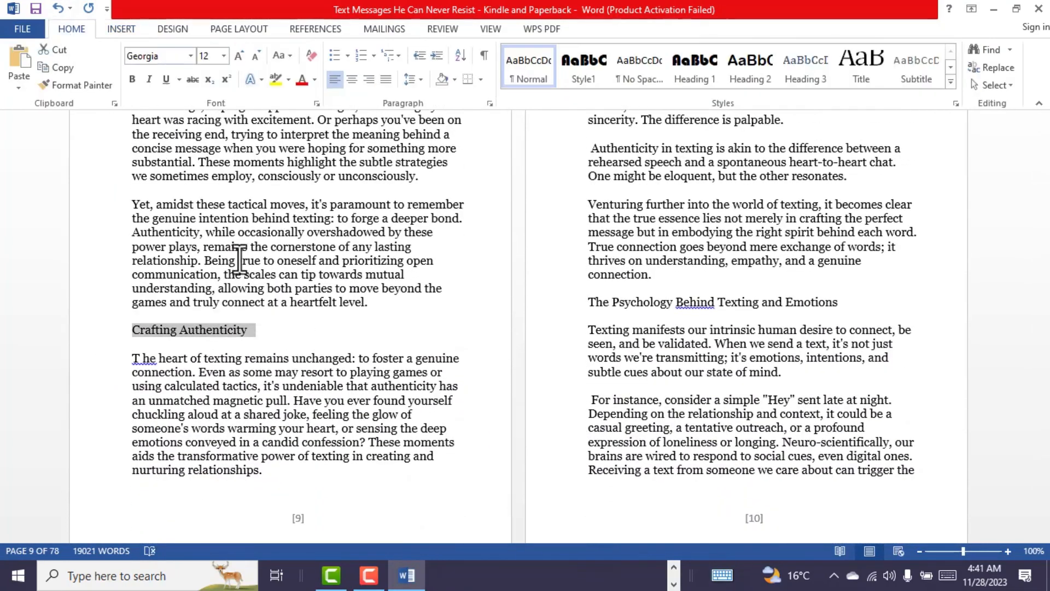
left_click(757, 76)
left_click(649, 333)
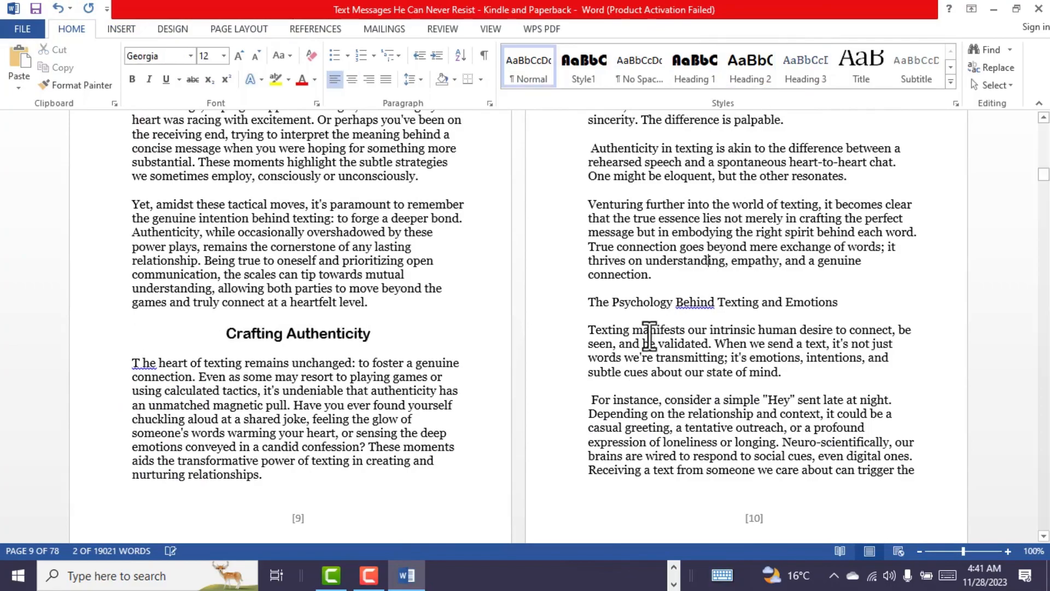
Apply the Heading 2 style to the subheading "The Psychology Behind Texting and Emotions"
scroll(649, 336, "up", 6)
scroll(649, 333, "down", 9)
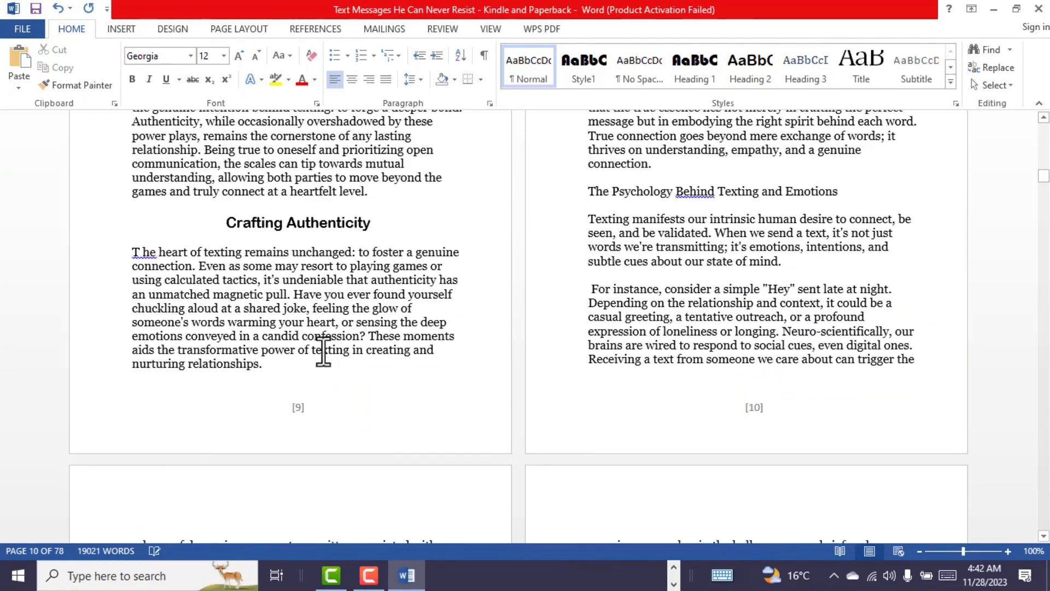
scroll(657, 336, "up", 5)
scroll(404, 352, "down", 7)
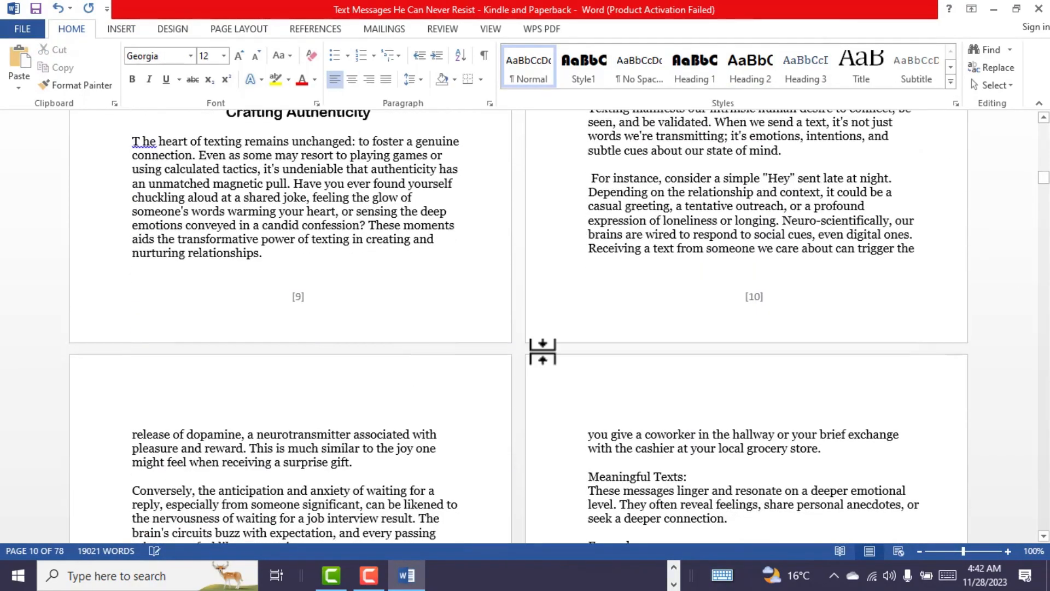
scroll(534, 368, "up", 5)
left_click_drag(839, 304, 584, 310)
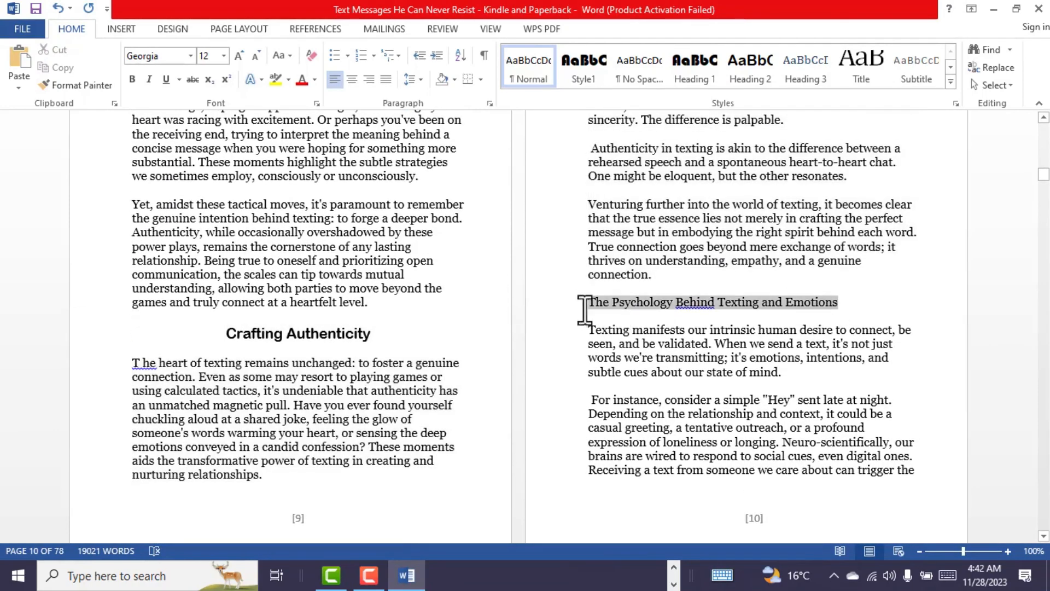
left_click(744, 70)
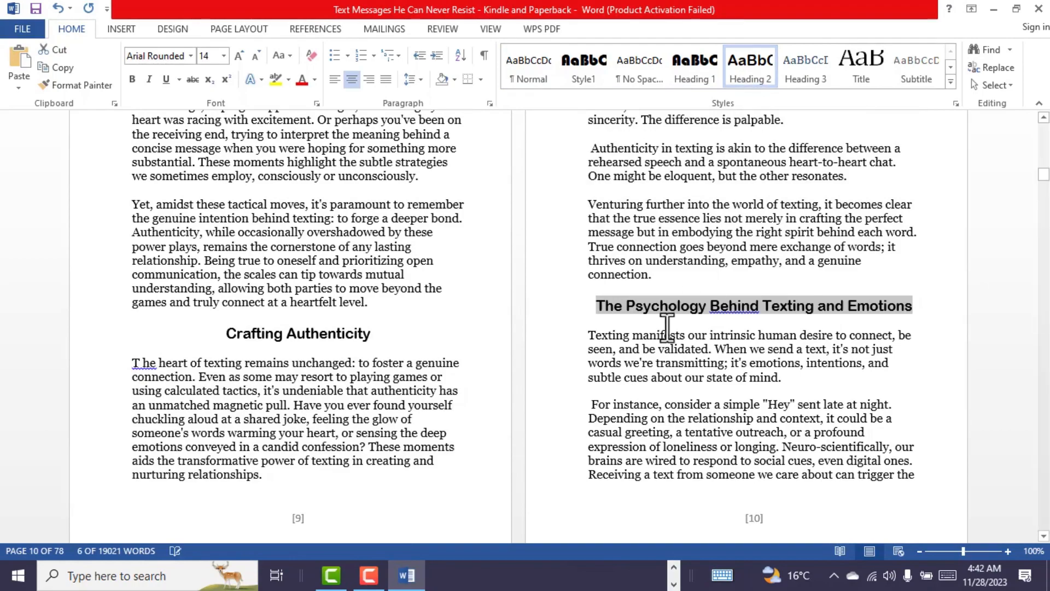
left_click(712, 310)
Apply the Heading 2 style to the subheading "The Difference Between Casual and Meaningful Texts"
scroll(595, 316, "down", 1)
scroll(595, 316, "up", 6)
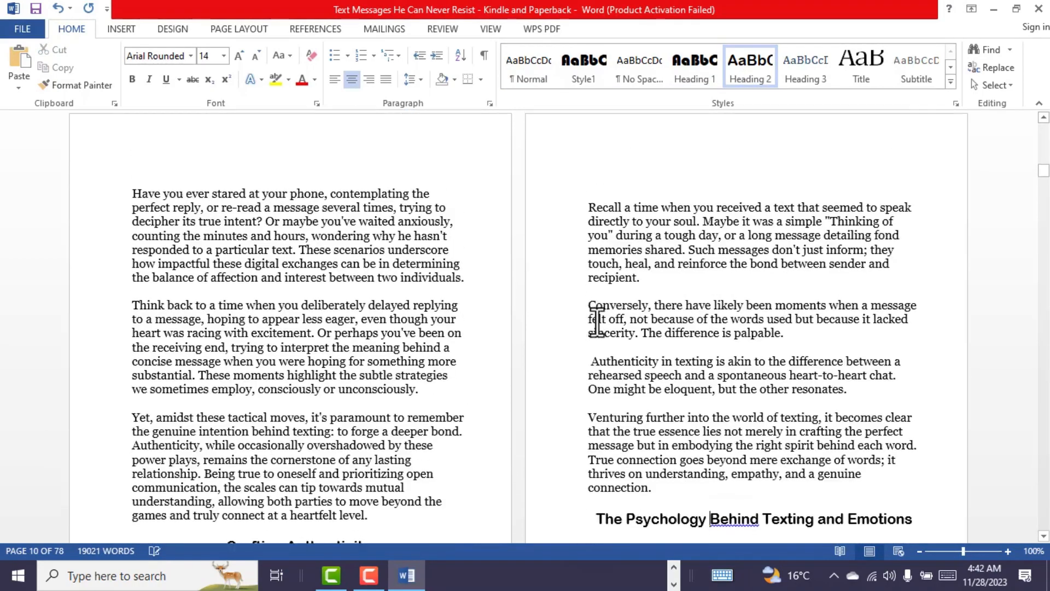
scroll(601, 321, "down", 12)
scroll(580, 331, "down", 5)
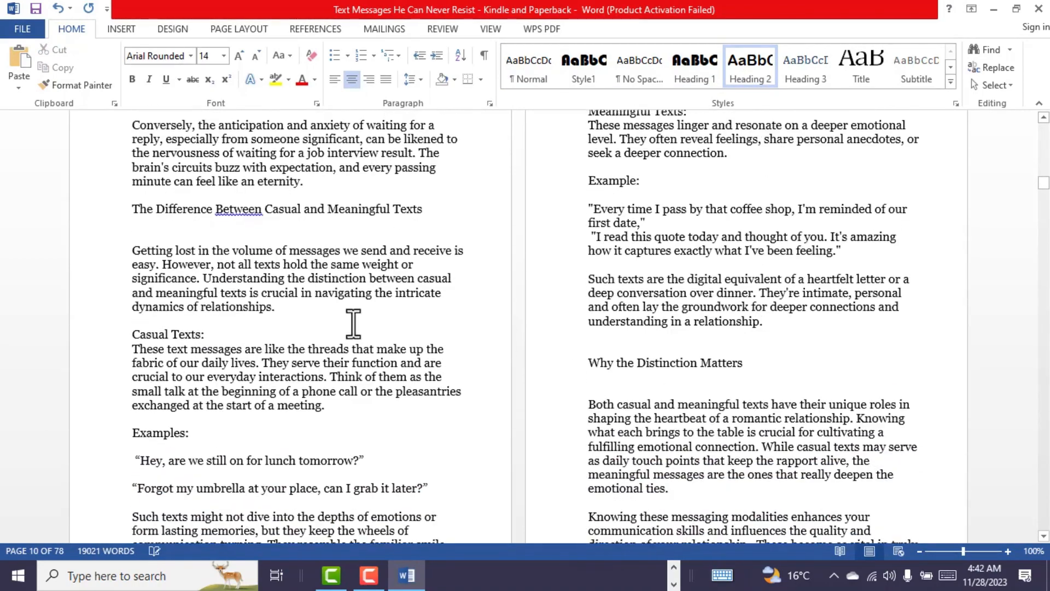
left_click_drag(438, 210, 106, 211)
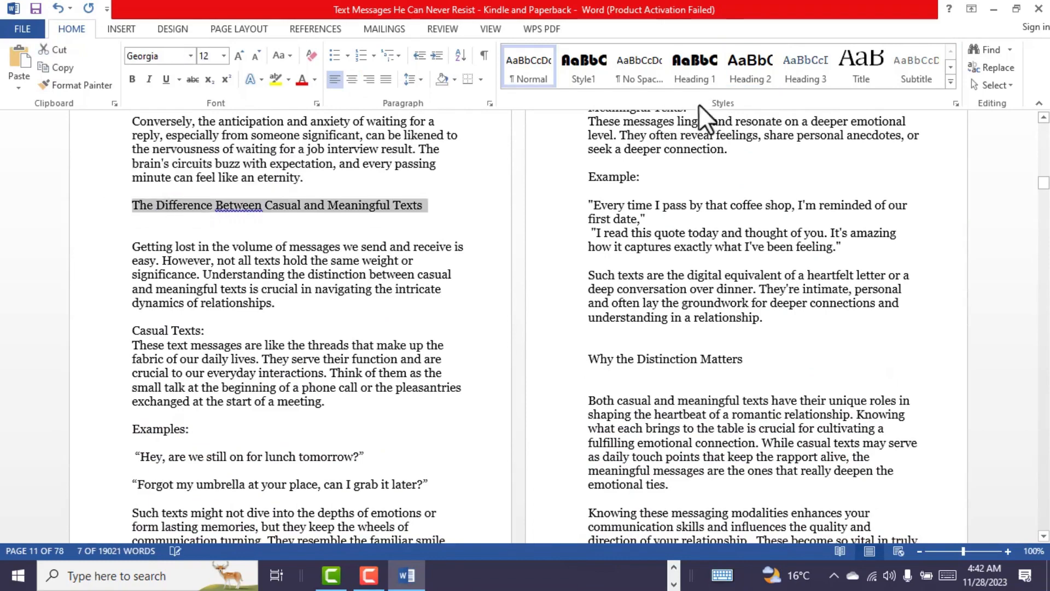
left_click(735, 85)
left_click(355, 312)
Apply the Heading 2 style to the subheading "Why the Distinction Matters"
scroll(462, 310, "down", 5)
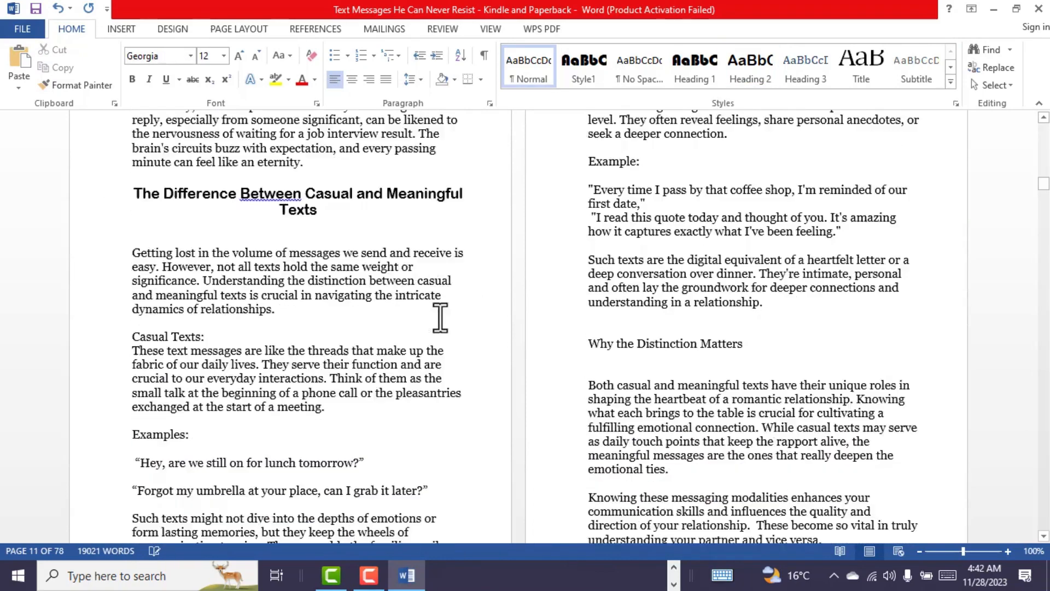
scroll(312, 322, "up", 3)
scroll(392, 315, "up", 2)
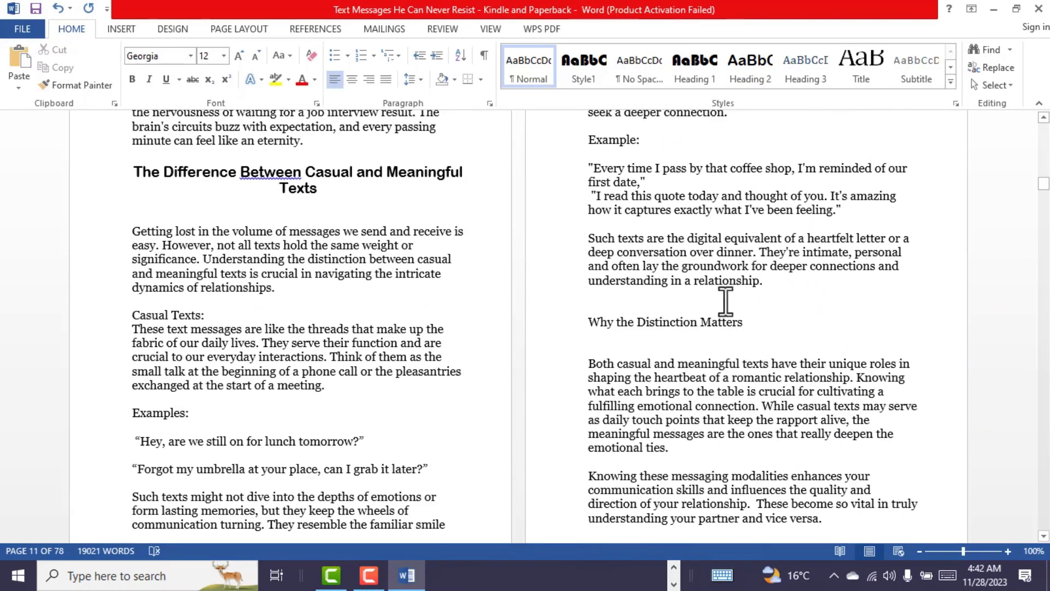
left_click(561, 323)
left_click(734, 77)
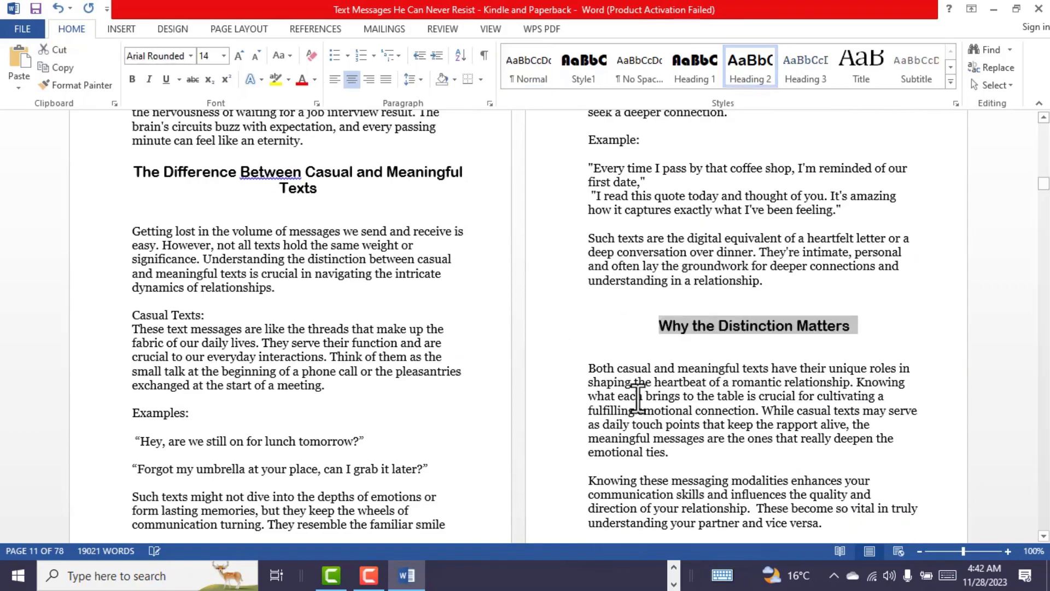
scroll(678, 340, "down", 2)
left_click(678, 340)
Look over the remaining pages of Chapter 1 up to the start of Chapter 2 for headings still unstyled
scroll(340, 371, "down", 10)
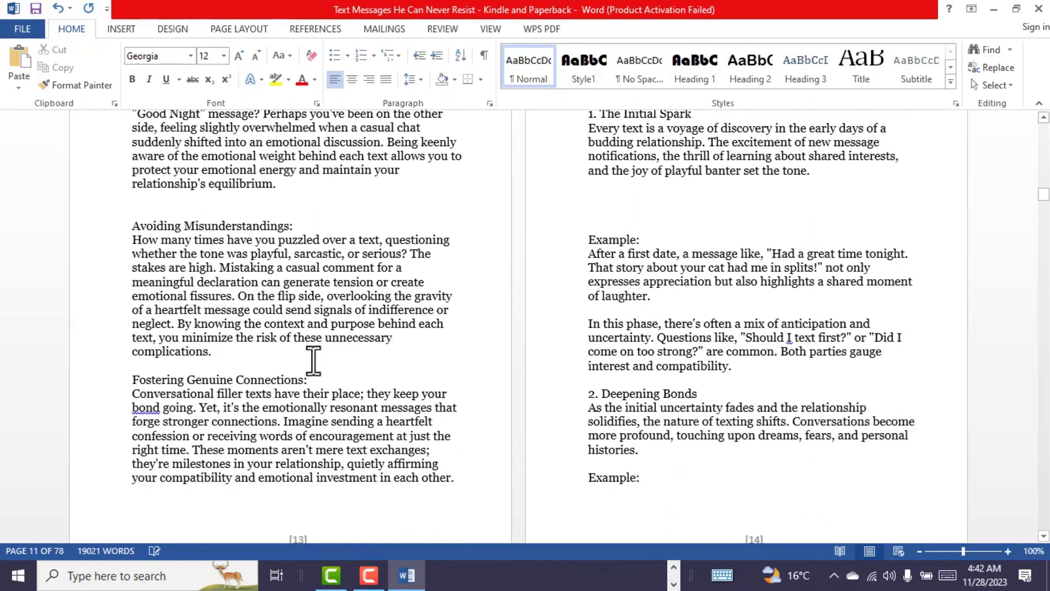
scroll(316, 360, "down", 4)
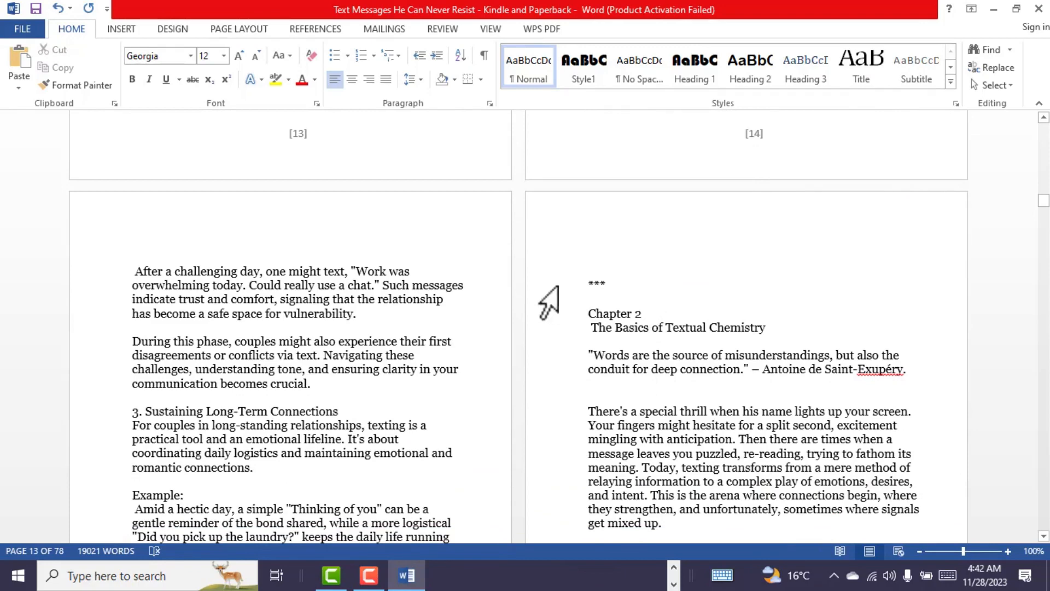
scroll(552, 290, "up", 6)
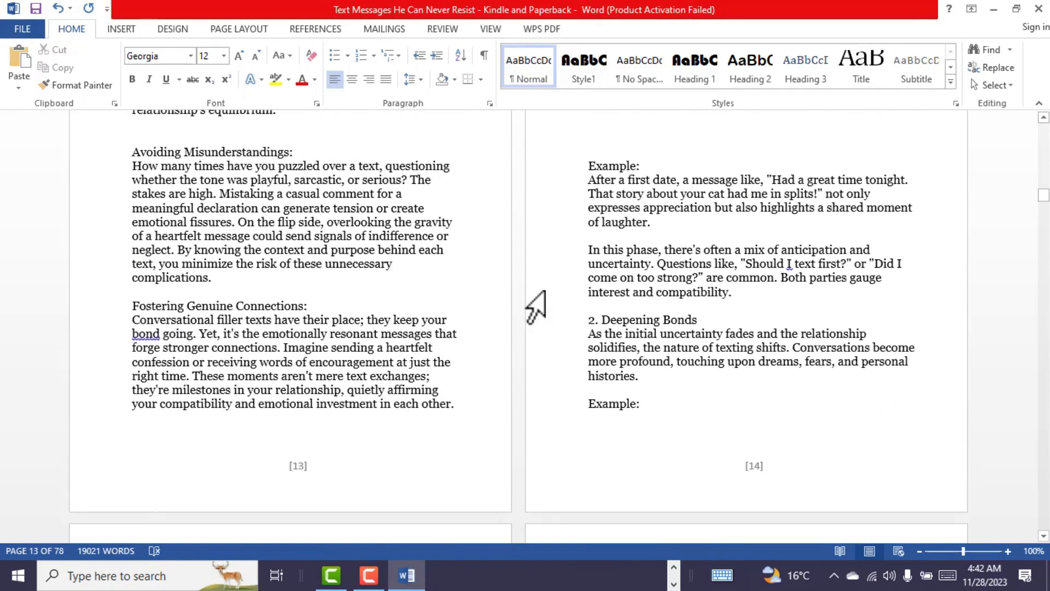
scroll(539, 306, "down", 2)
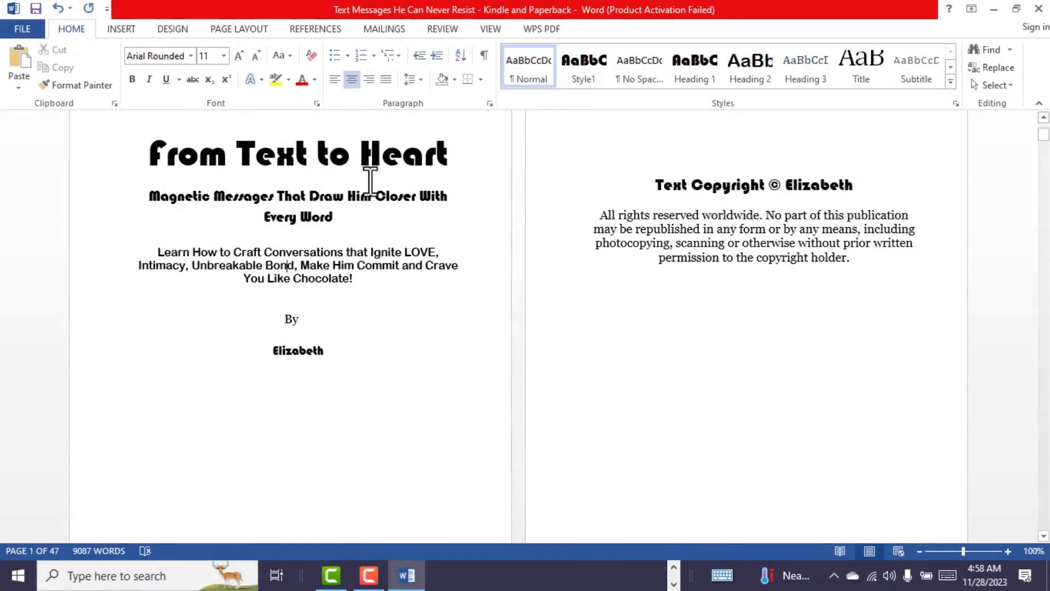
Examine the formatting of the book's title page and copyright page
scroll(471, 224, "up", 3)
scroll(749, 198, "down", 4)
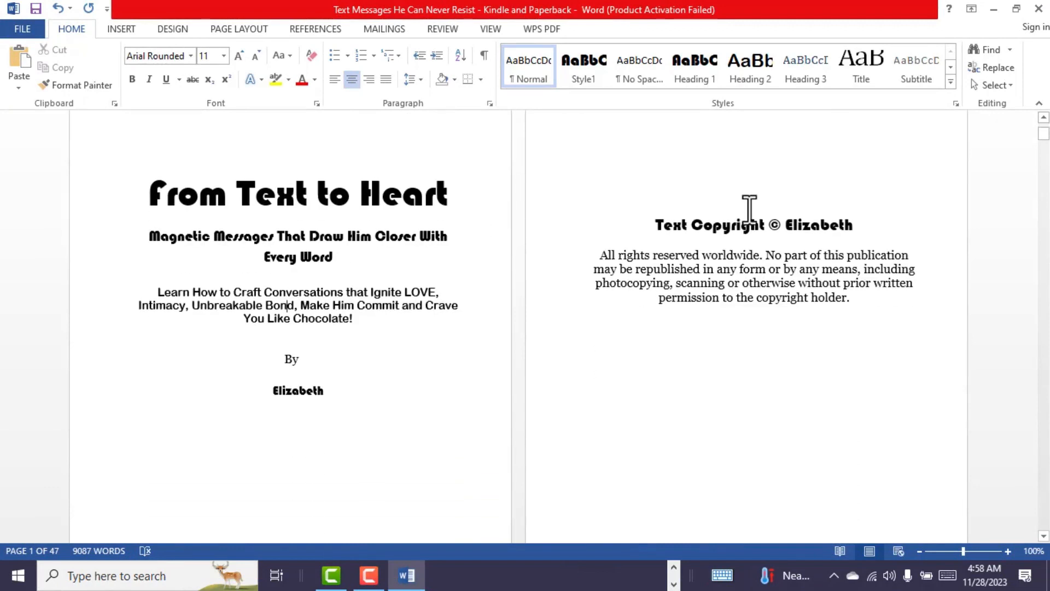
scroll(760, 203, "up", 1)
scroll(628, 357, "up", 1)
scroll(391, 336, "down", 3)
scroll(133, 248, "up", 2)
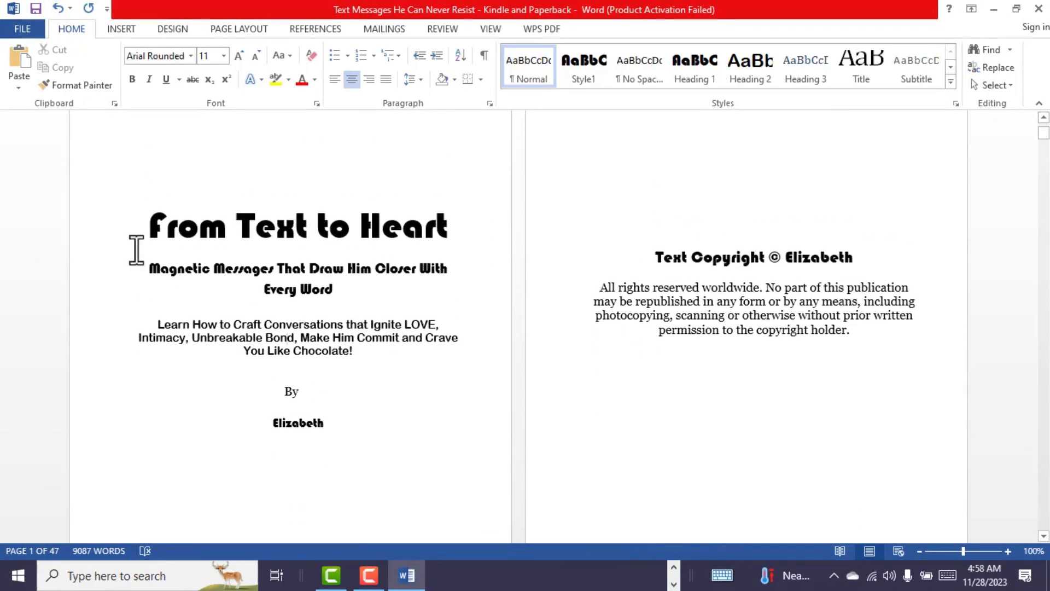
scroll(448, 365, "down", 1)
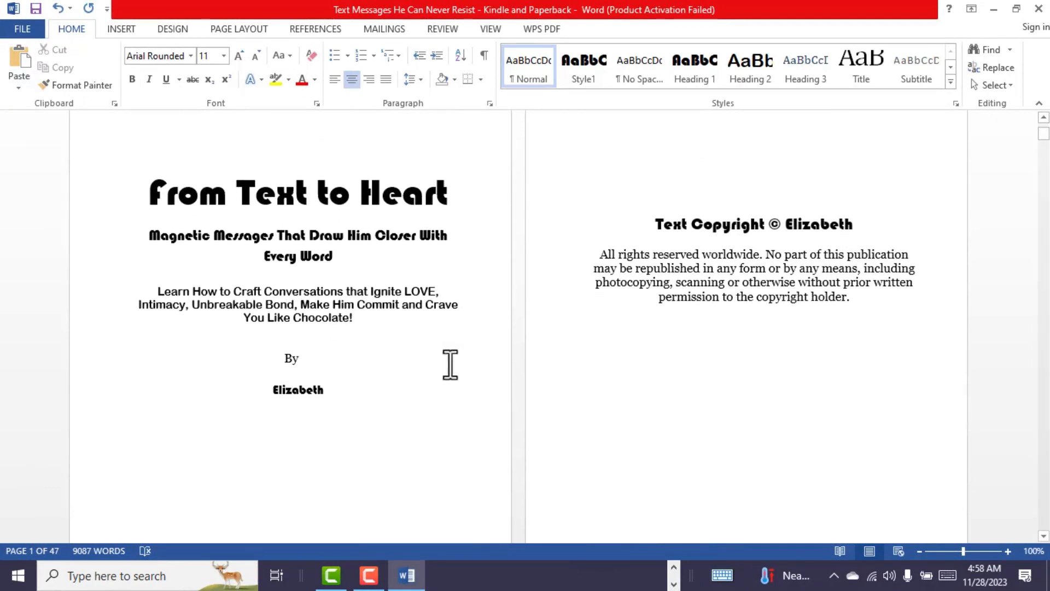
scroll(328, 230, "up", 1)
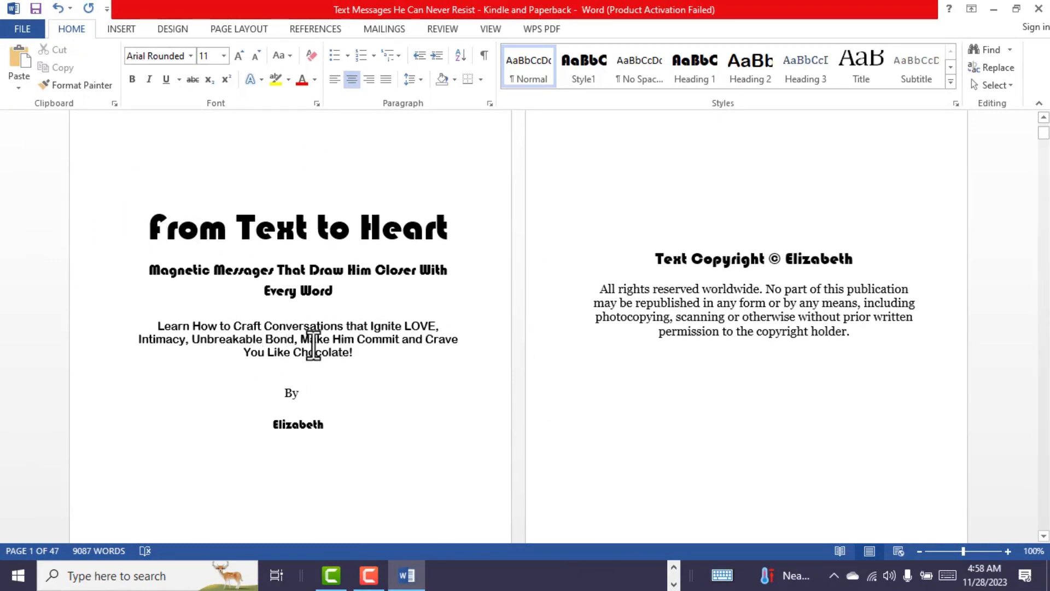
Review the headings, drop caps and page breaks of the Introduction and Chapter 1
scroll(734, 326, "down", 9)
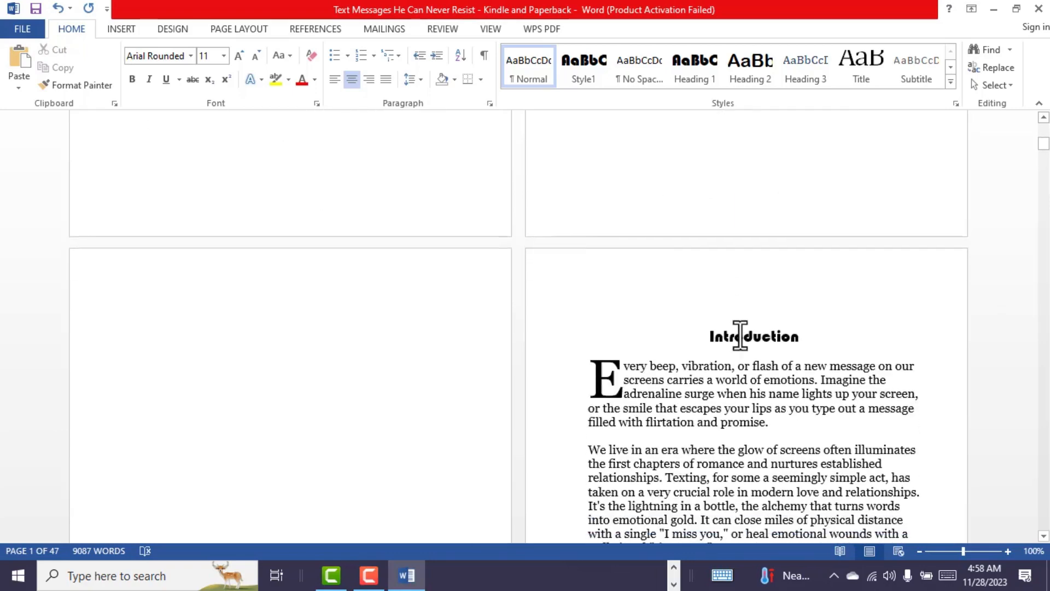
scroll(741, 335, "down", 4)
scroll(321, 182, "up", 1)
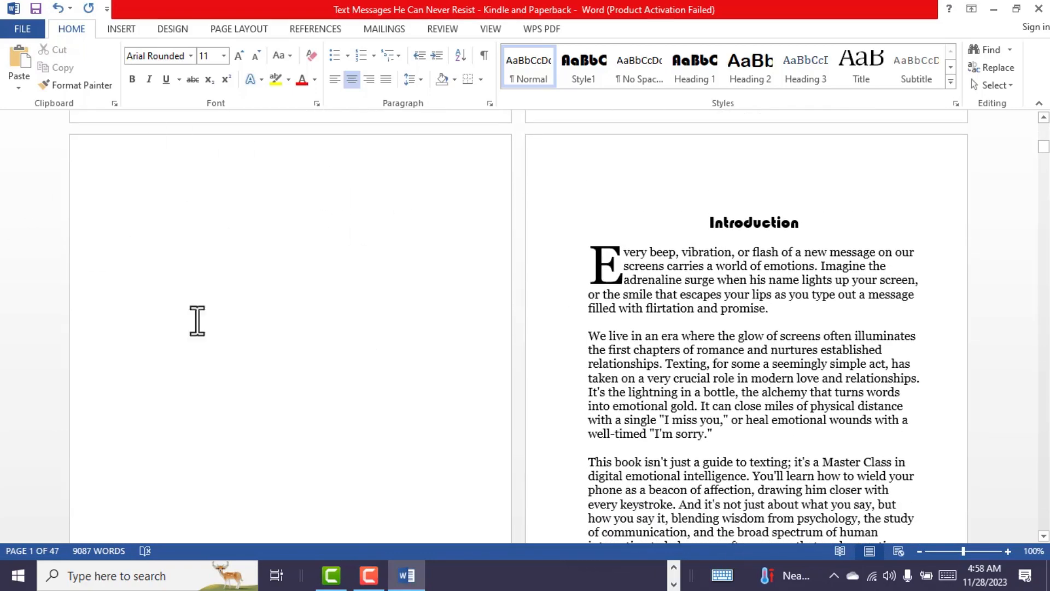
scroll(187, 411, "down", 10)
scroll(840, 300, "up", 9)
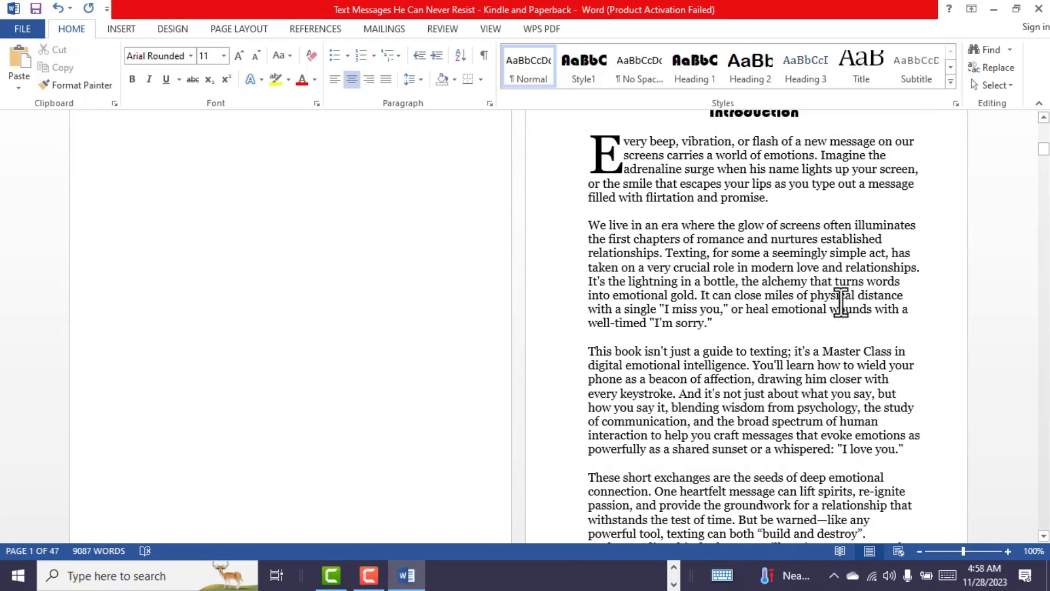
scroll(728, 273, "down", 6)
scroll(708, 383, "up", 5)
scroll(704, 352, "down", 5)
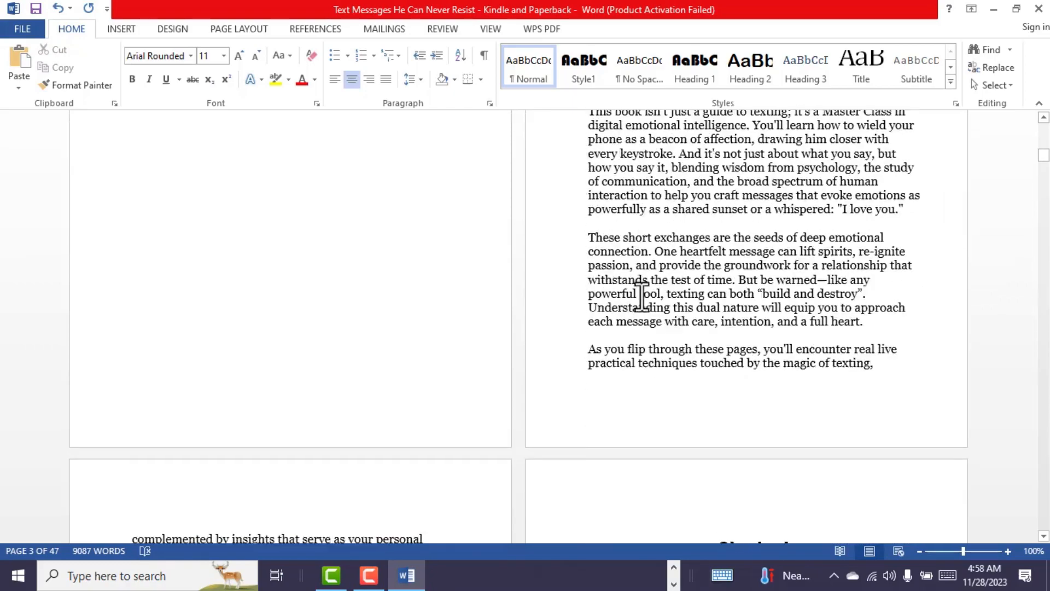
scroll(640, 300, "up", 10)
scroll(604, 314, "up", 1)
scroll(611, 261, "down", 20)
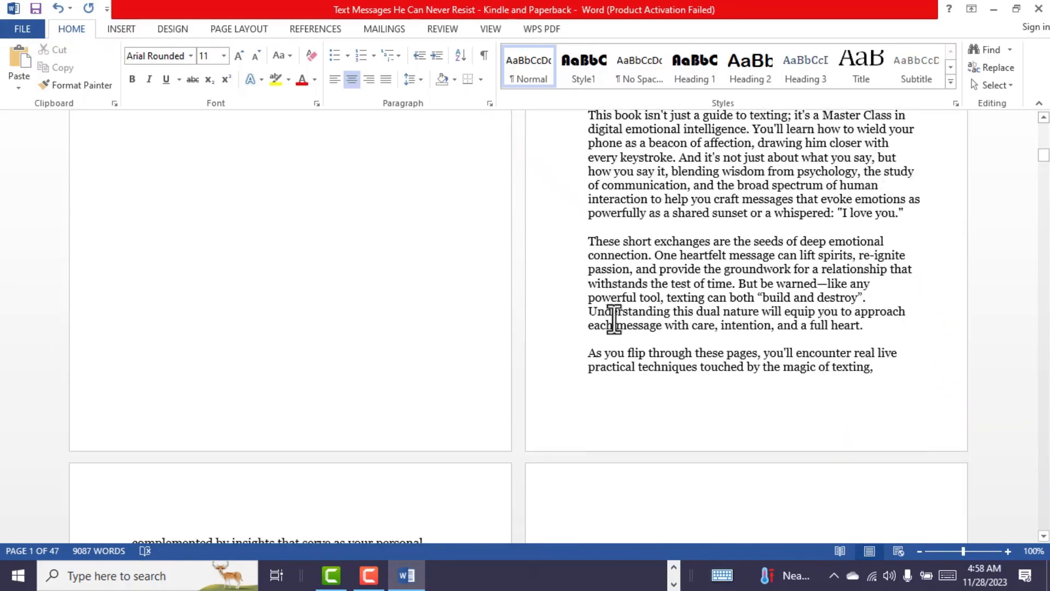
scroll(734, 313, "up", 8)
scroll(734, 314, "down", 9)
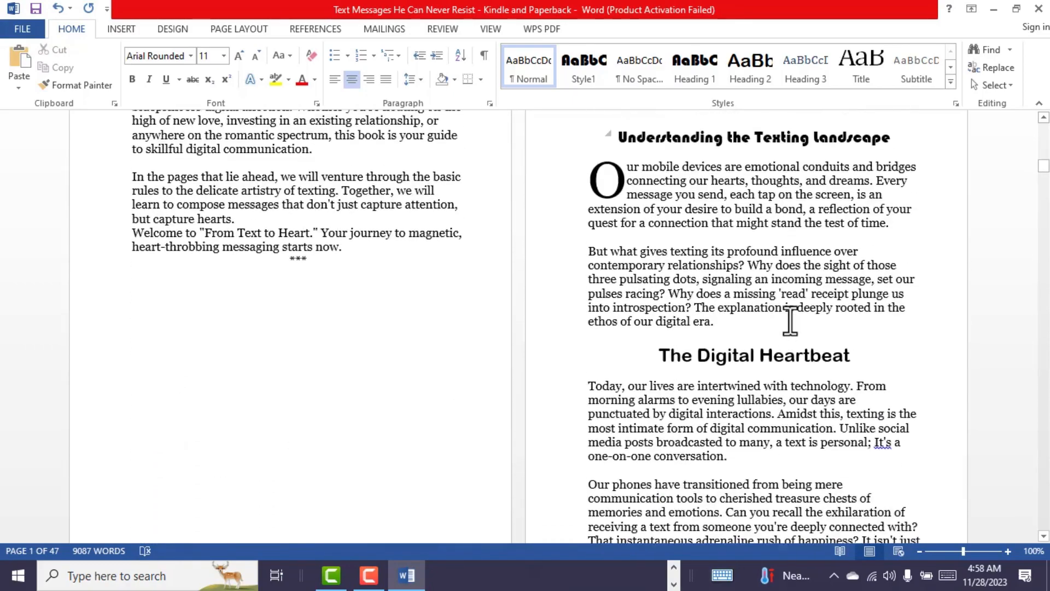
scroll(389, 300, "up", 8)
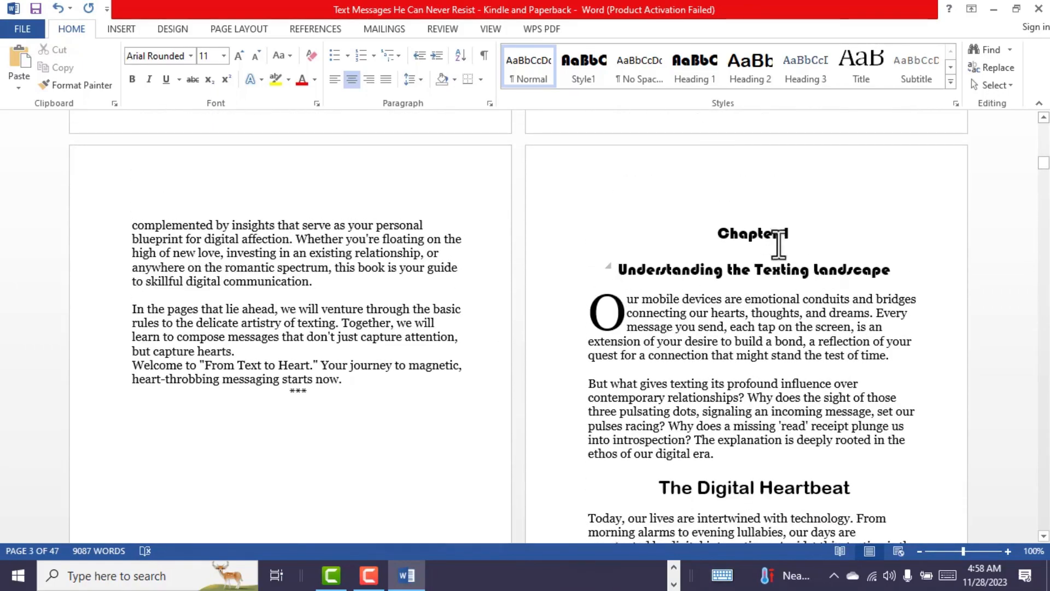
scroll(843, 255, "down", 20)
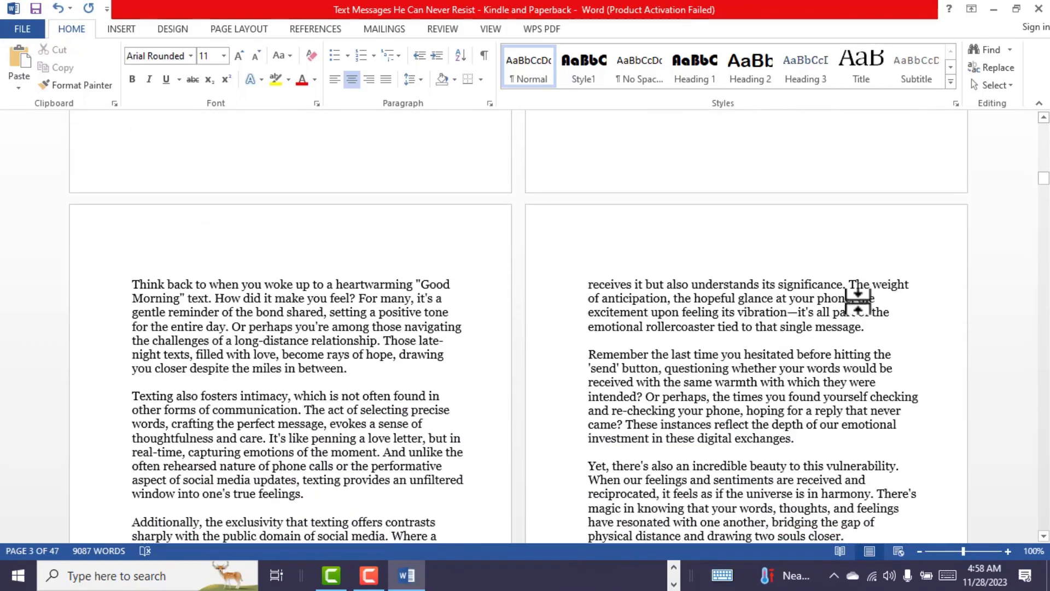
scroll(1048, 273, "down", 9)
Apply the Heading 1 style to the "Conclusion" title near the book's end and remove the blank line above it
left_click_drag(1042, 215, 1042, 351)
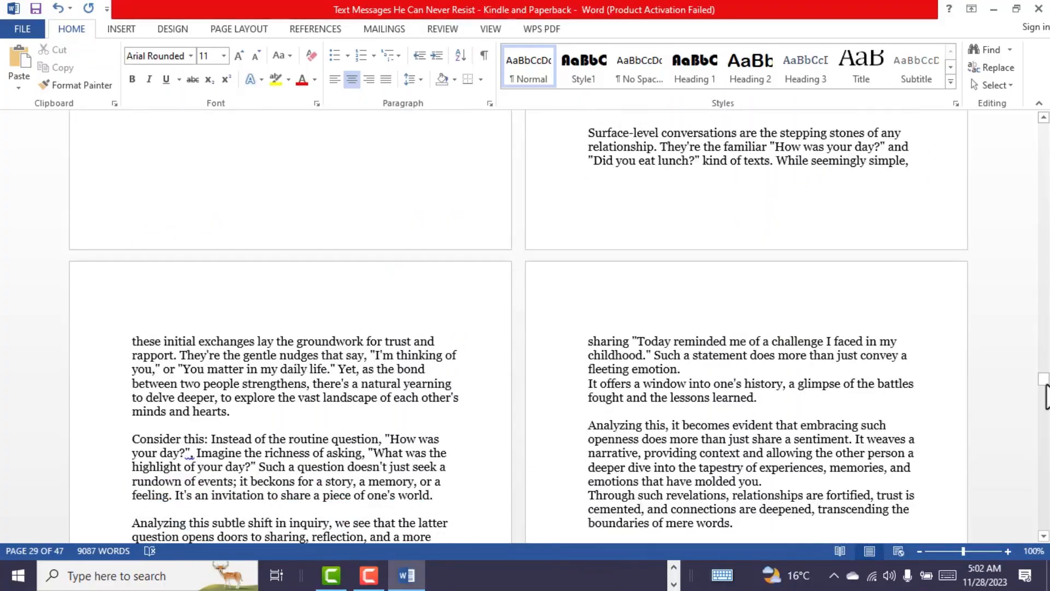
left_click_drag(1043, 386, 1046, 501)
scroll(671, 375, "down", 3)
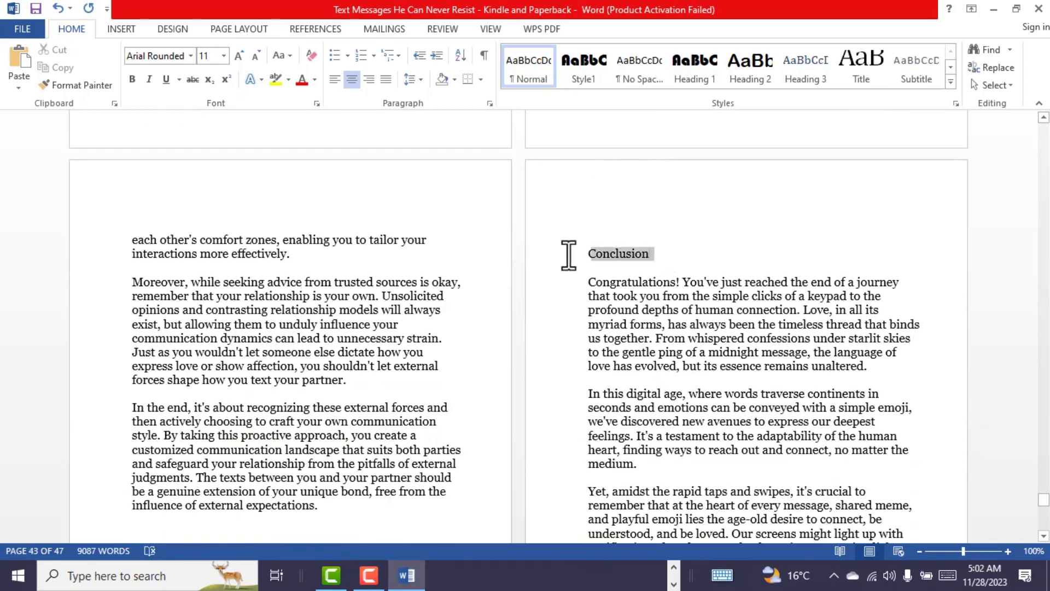
left_click(698, 76)
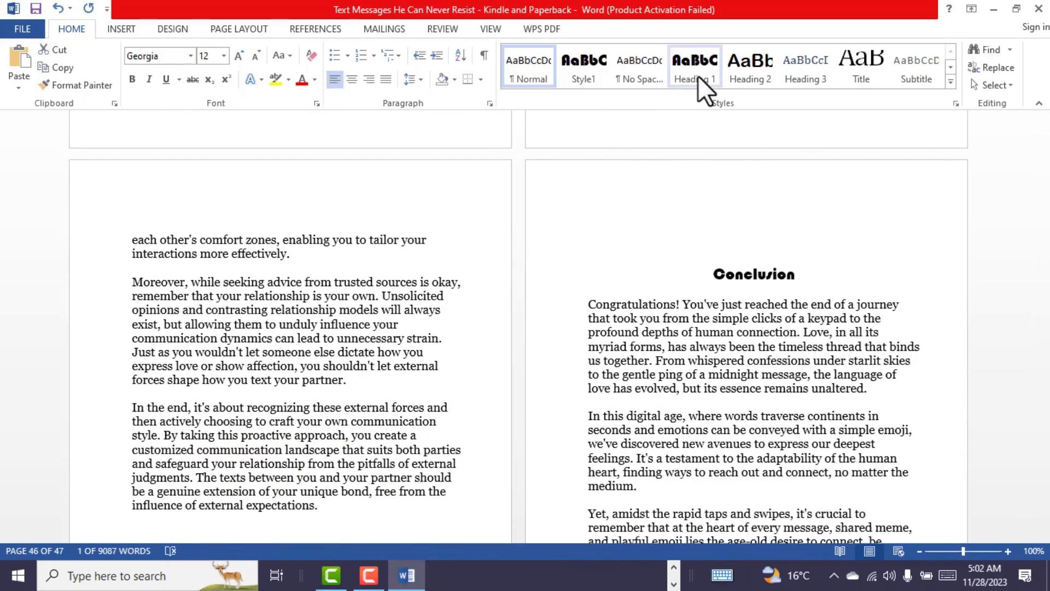
left_click(736, 216)
key("BackSpace")
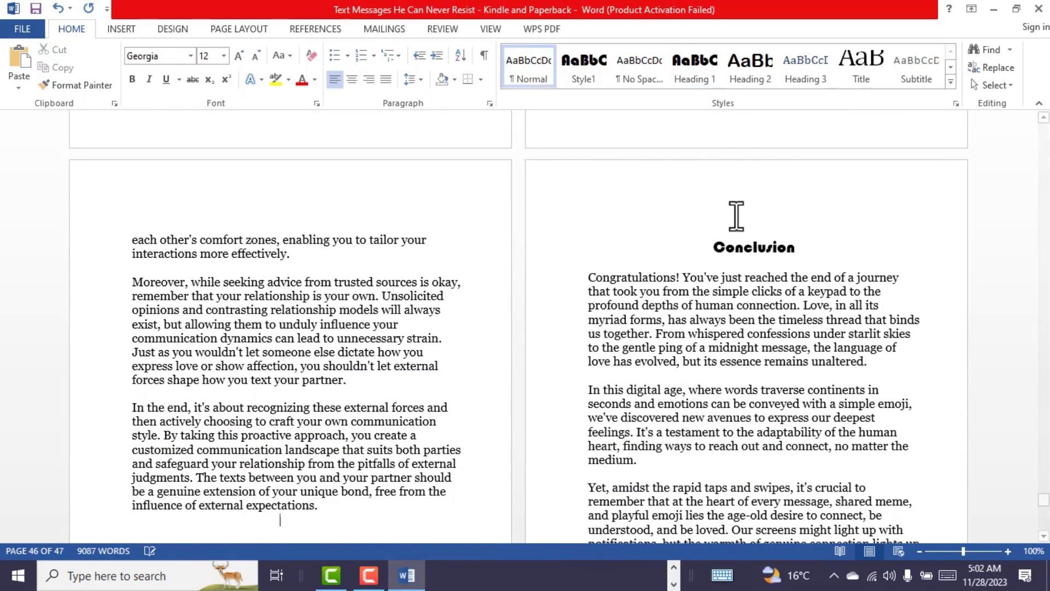
Insert centred page numbers at the foot of every page using the Plain Number 2 design, and return to the body text
scroll(720, 408, "down", 10)
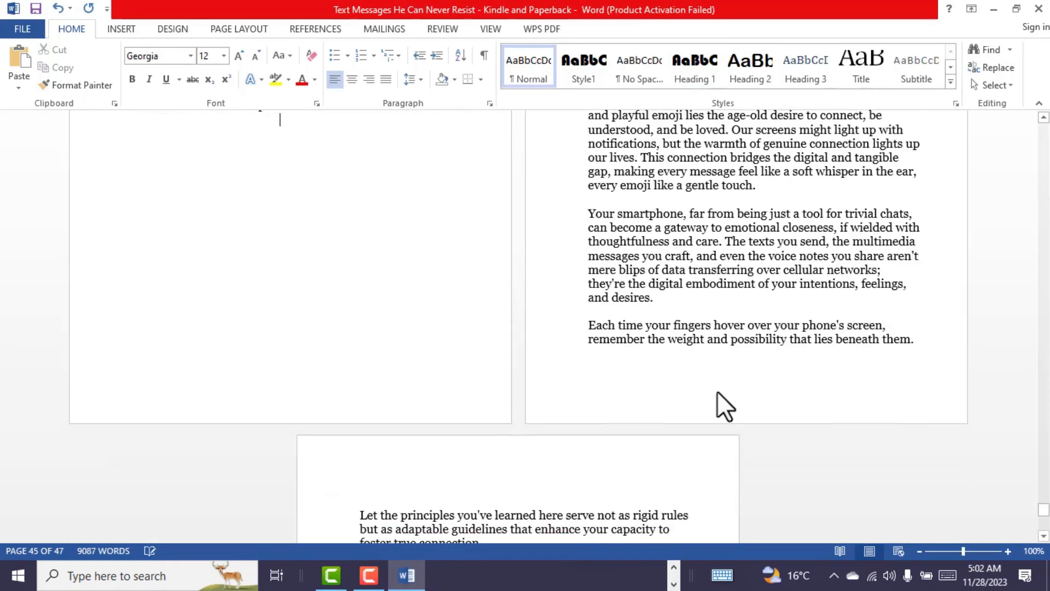
scroll(894, 395, "down", 1)
left_click_drag(1044, 516, 1044, 126)
scroll(607, 399, "down", 3)
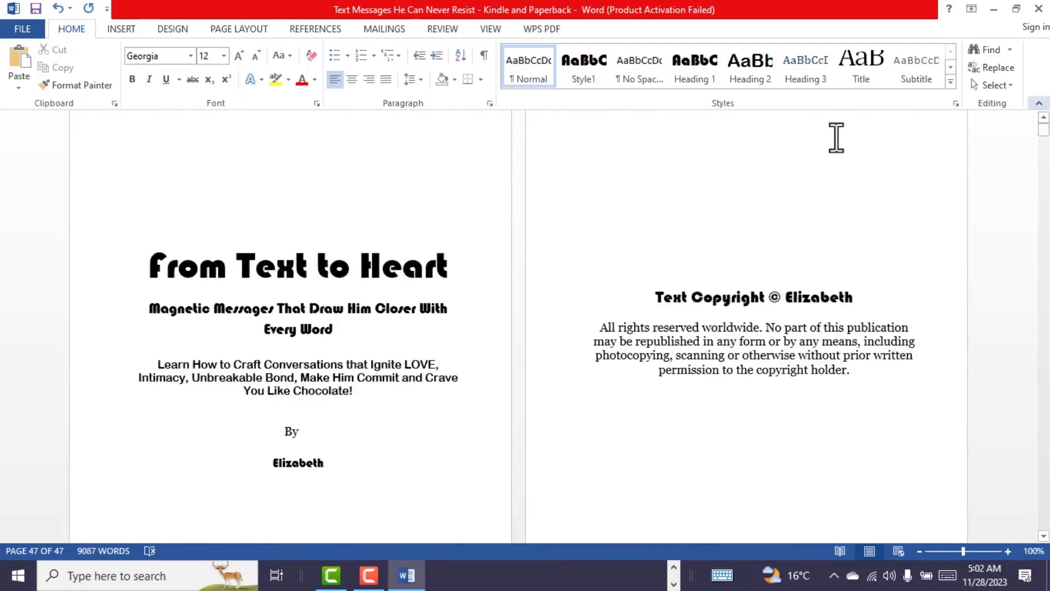
scroll(443, 322, "down", 1)
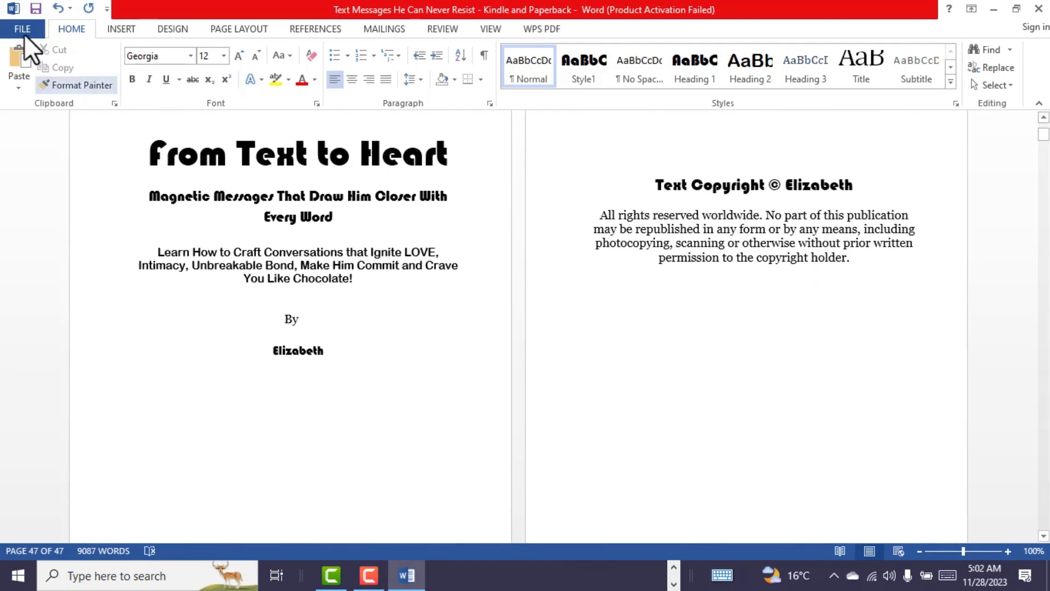
left_click(123, 33)
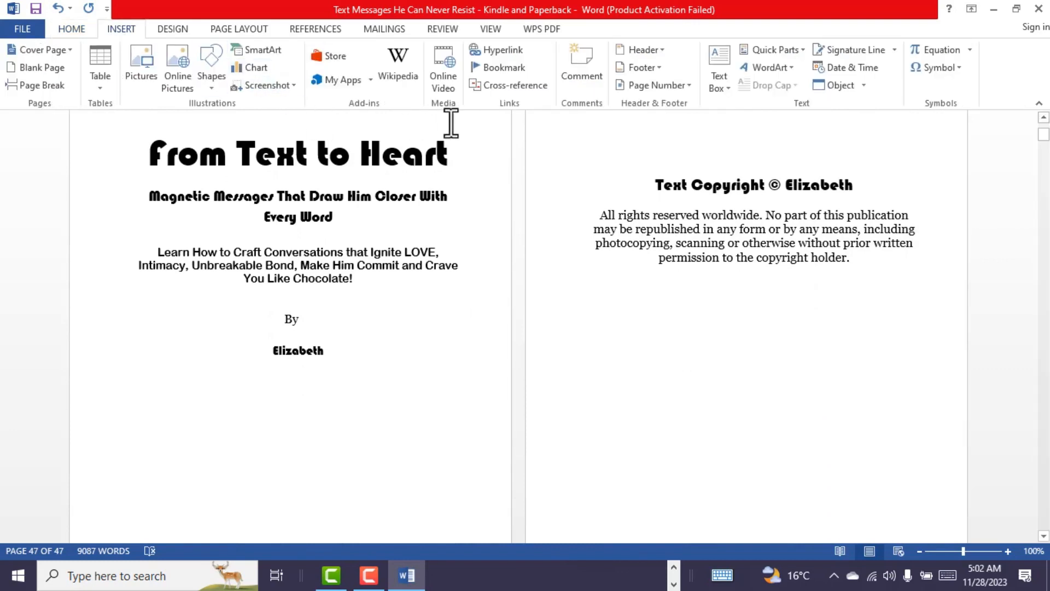
left_click(682, 87)
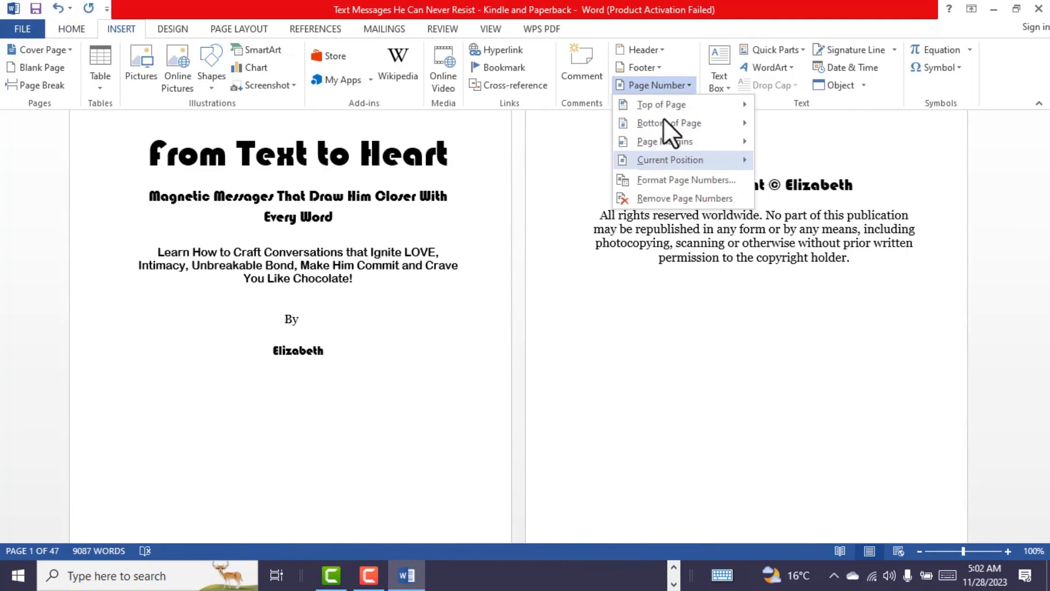
mouse_move(663, 109)
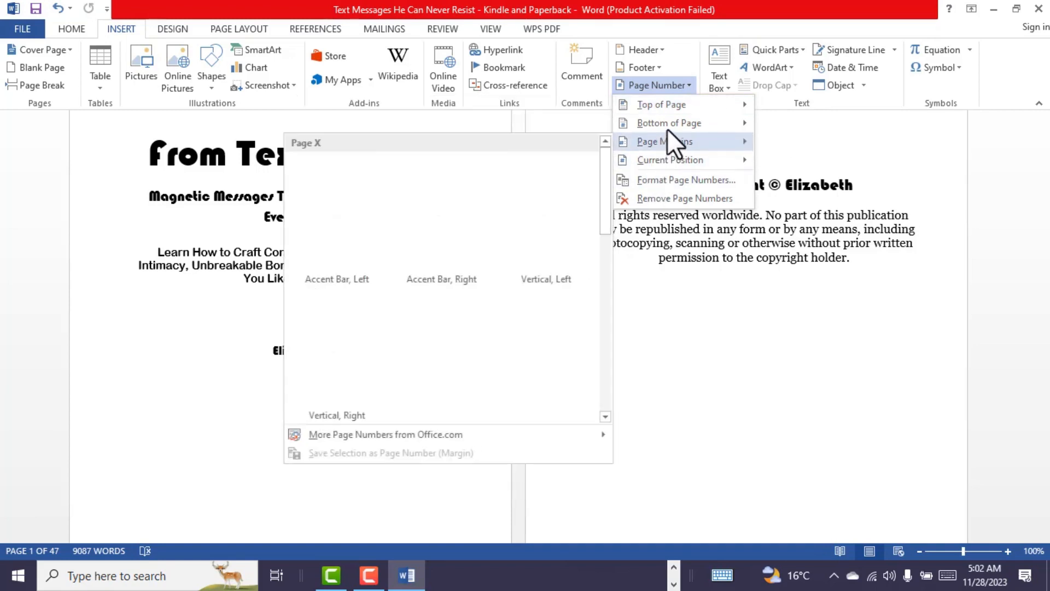
mouse_move(668, 129)
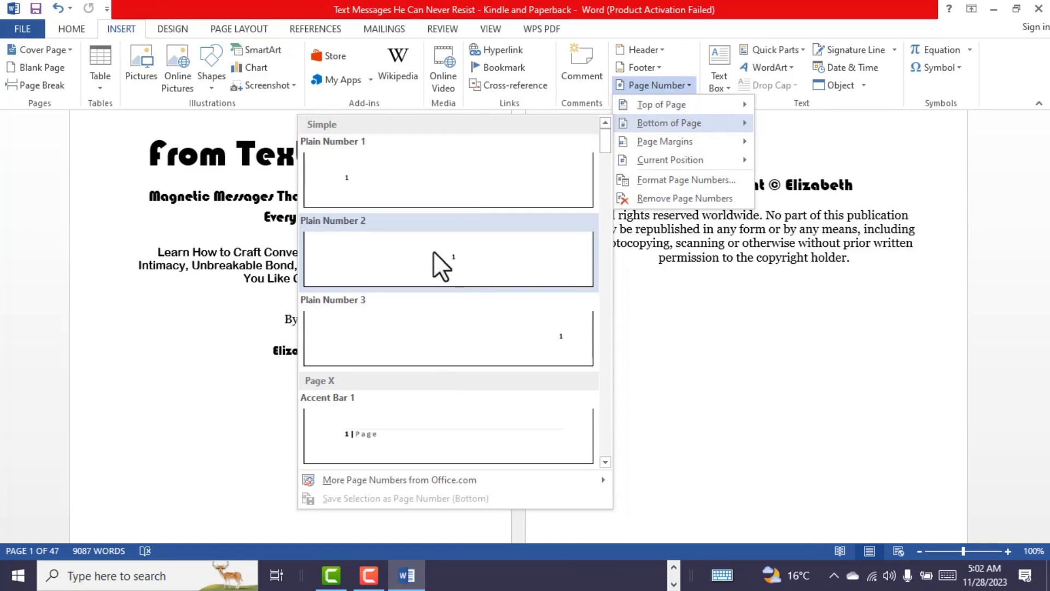
left_click(449, 268)
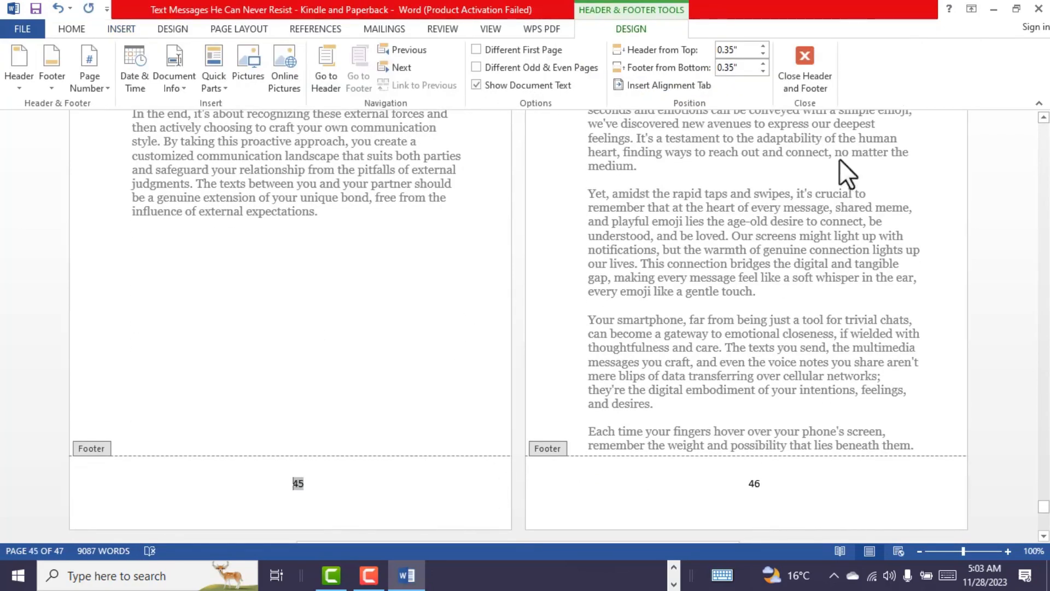
left_click(793, 81)
Check the page numbers at the foot of the Conclusion, title, copyright and Introduction pages
scroll(782, 488, "down", 10)
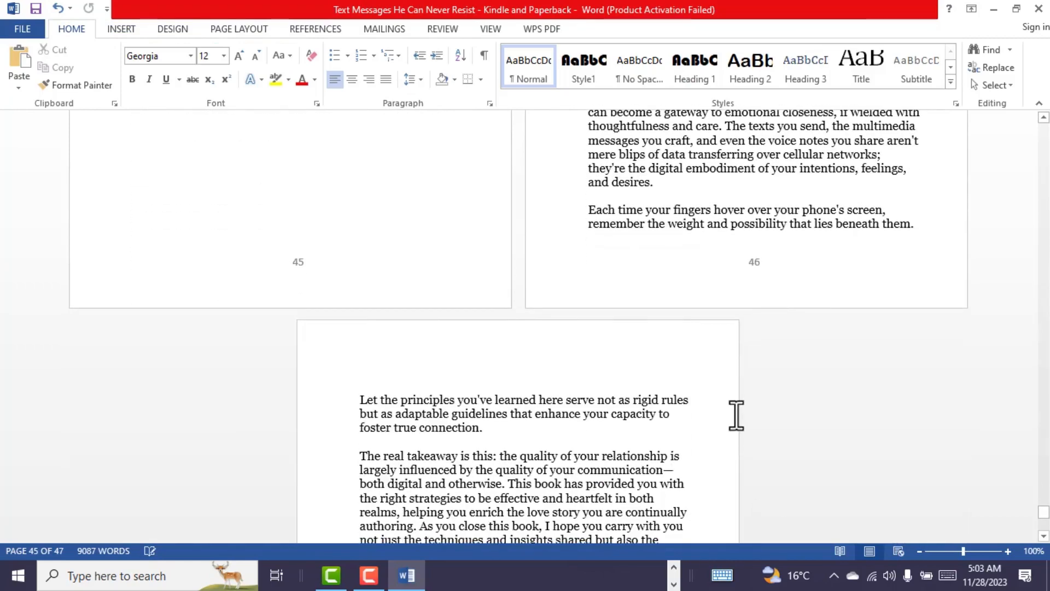
left_click_drag(1044, 517, 1044, 133)
scroll(329, 383, "down", 5)
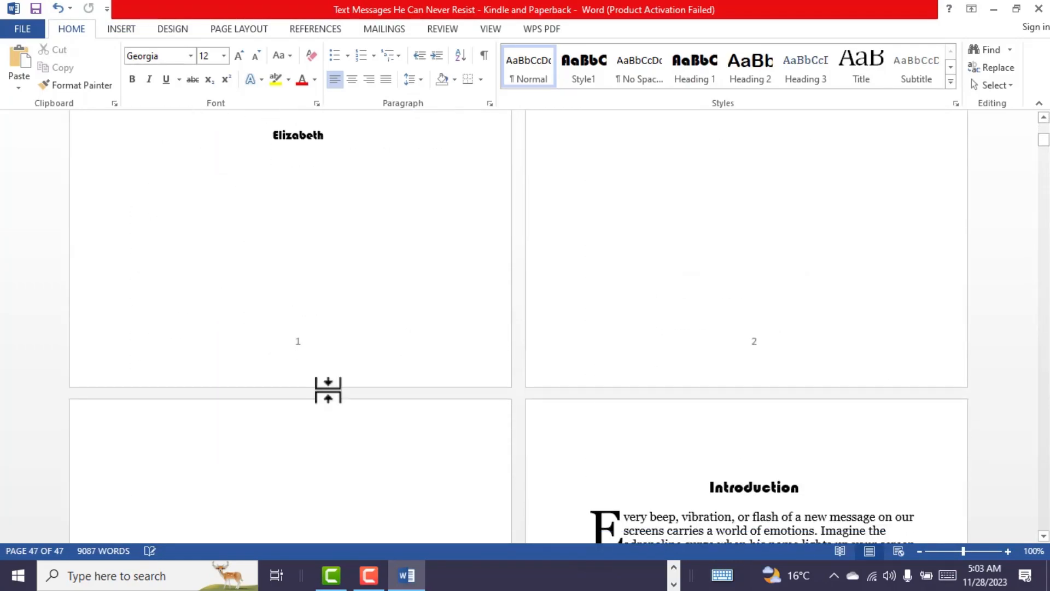
scroll(328, 363, "up", 8)
scroll(339, 178, "down", 7)
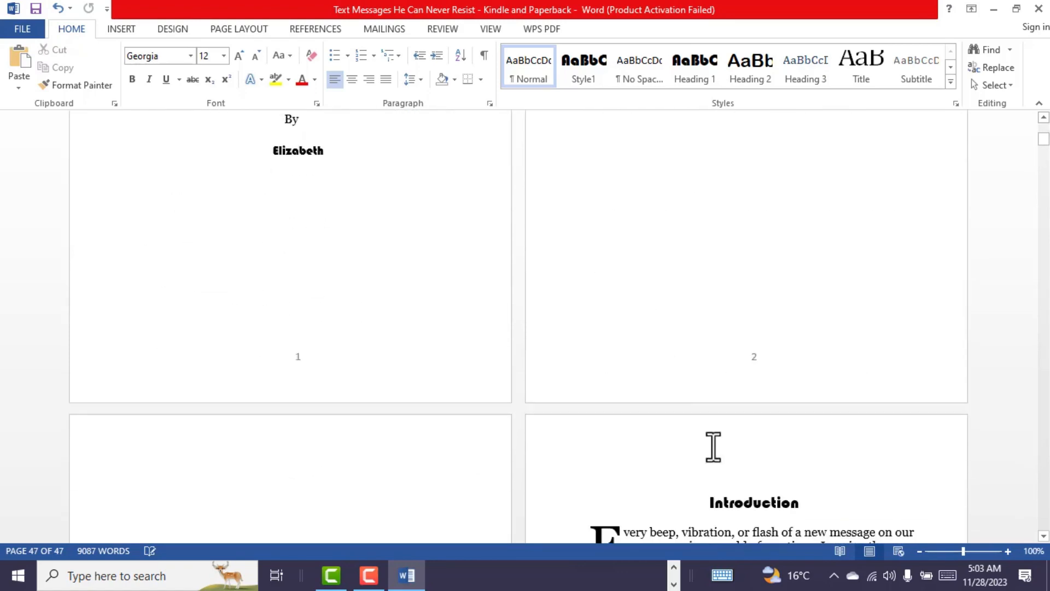
scroll(689, 350, "down", 12)
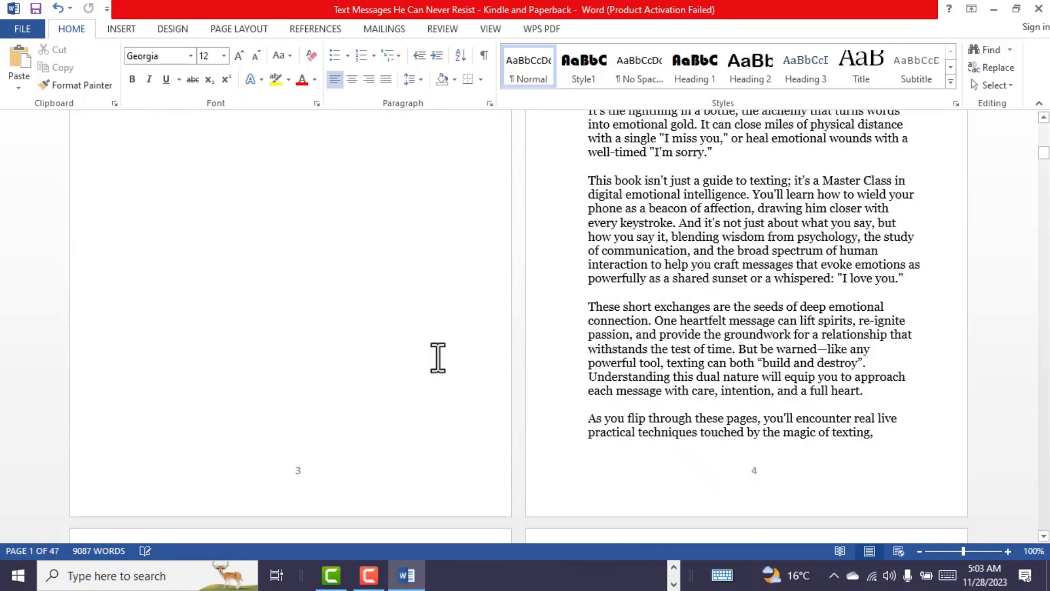
scroll(752, 415, "down", 1)
left_click_drag(1045, 165, 1044, 110)
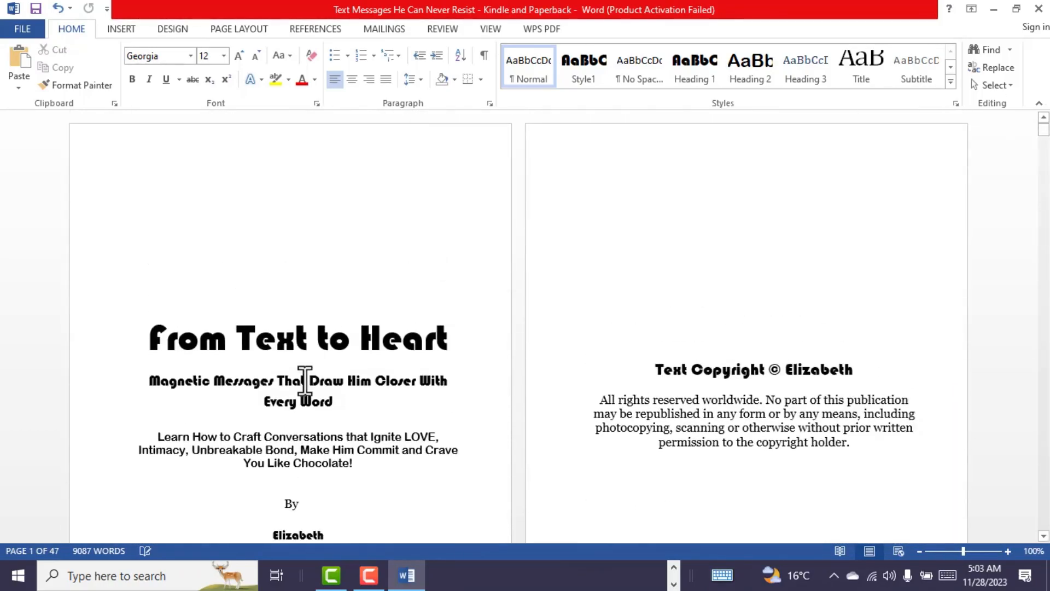
Insert a custom table of contents in the Classic format on the blank page before the Introduction
scroll(313, 382, "down", 10)
left_click(188, 239)
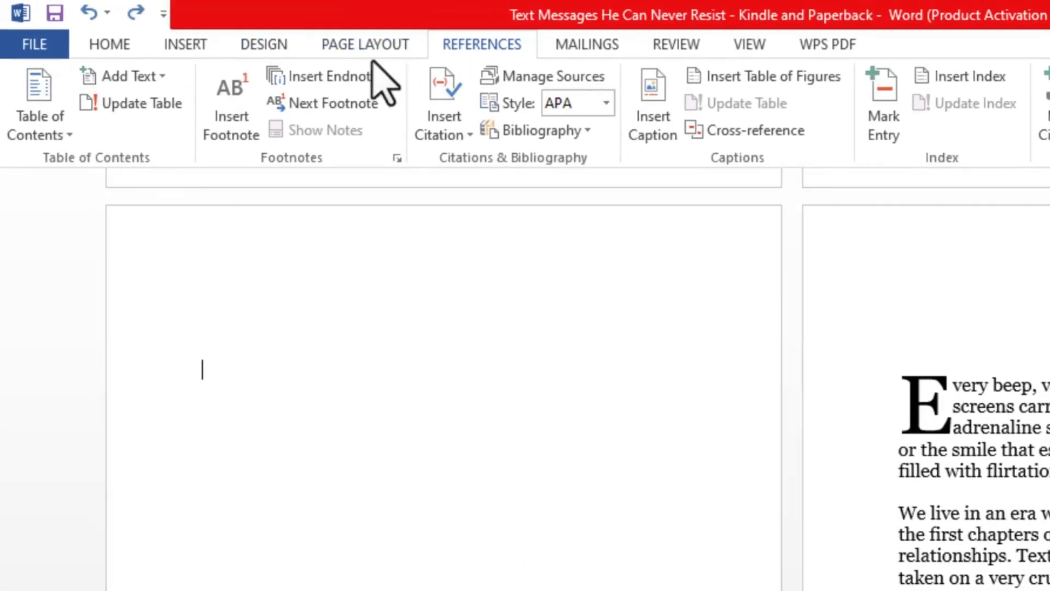
left_click(133, 51)
left_click(495, 55)
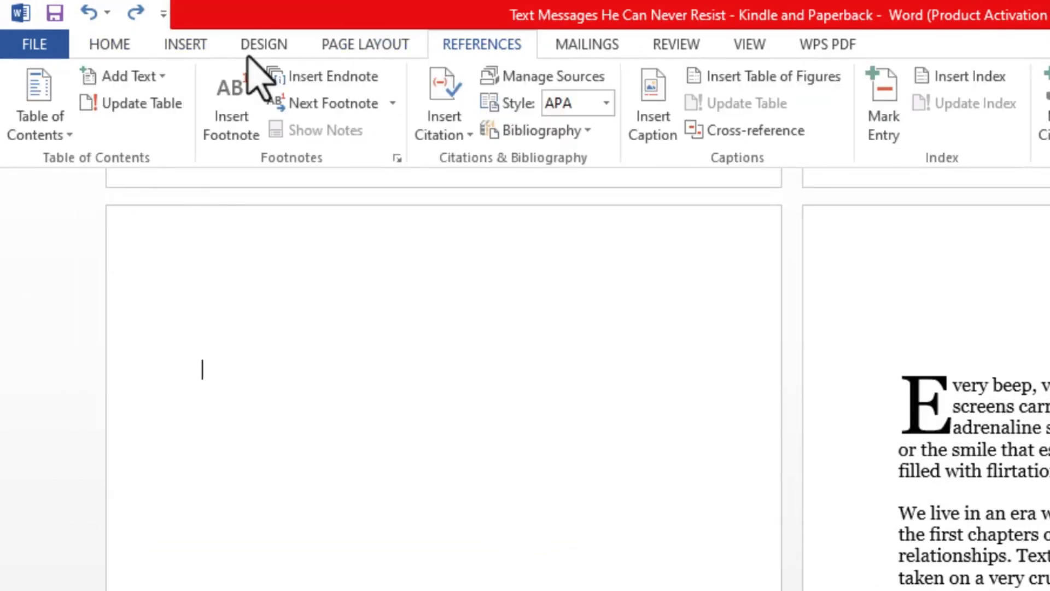
left_click(34, 133)
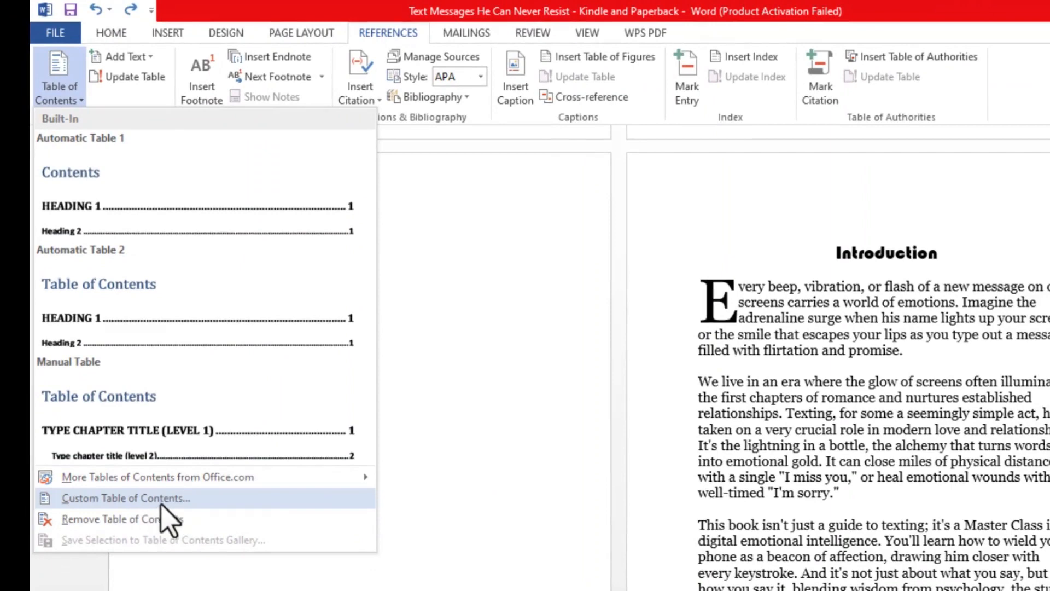
left_click(133, 501)
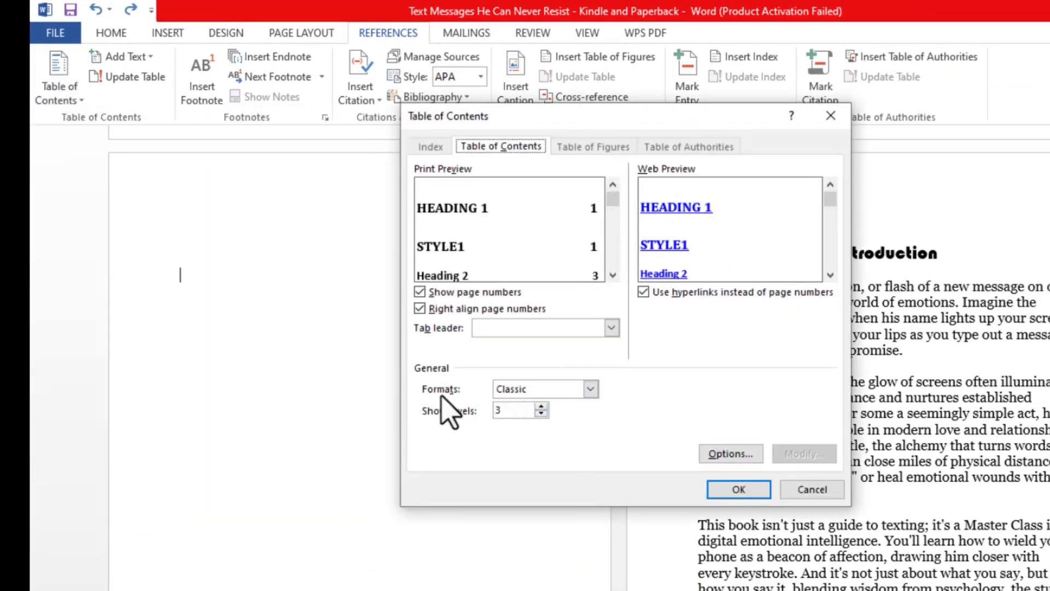
left_click(591, 389)
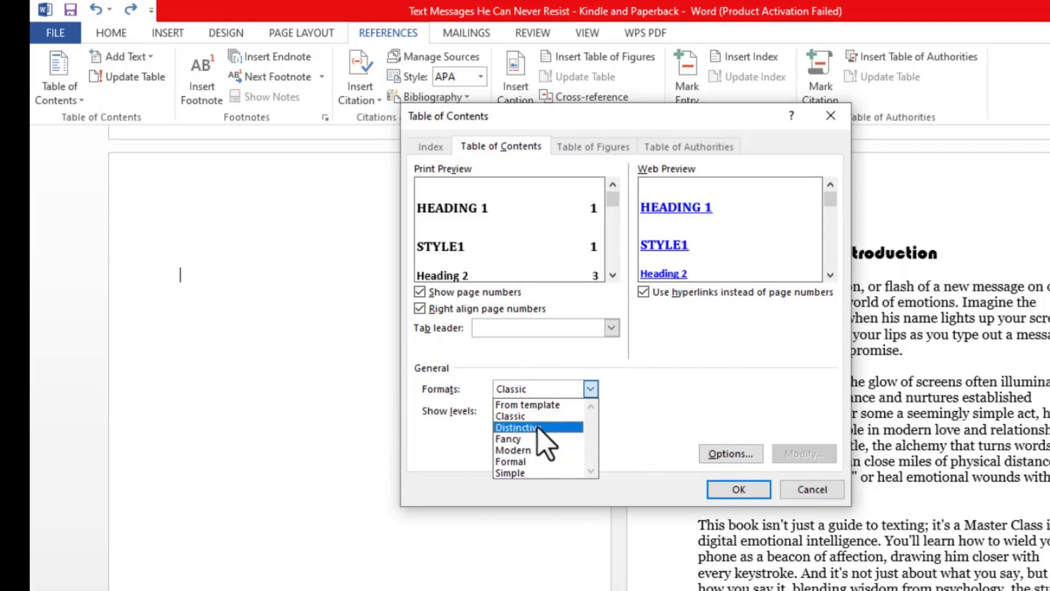
left_click(515, 439)
left_click(586, 391)
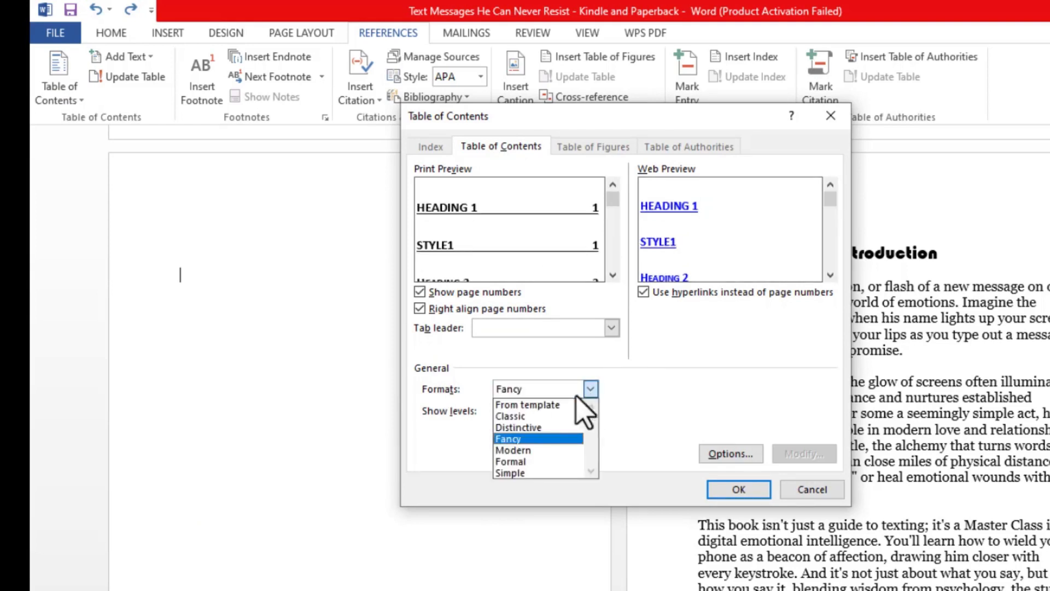
left_click(546, 416)
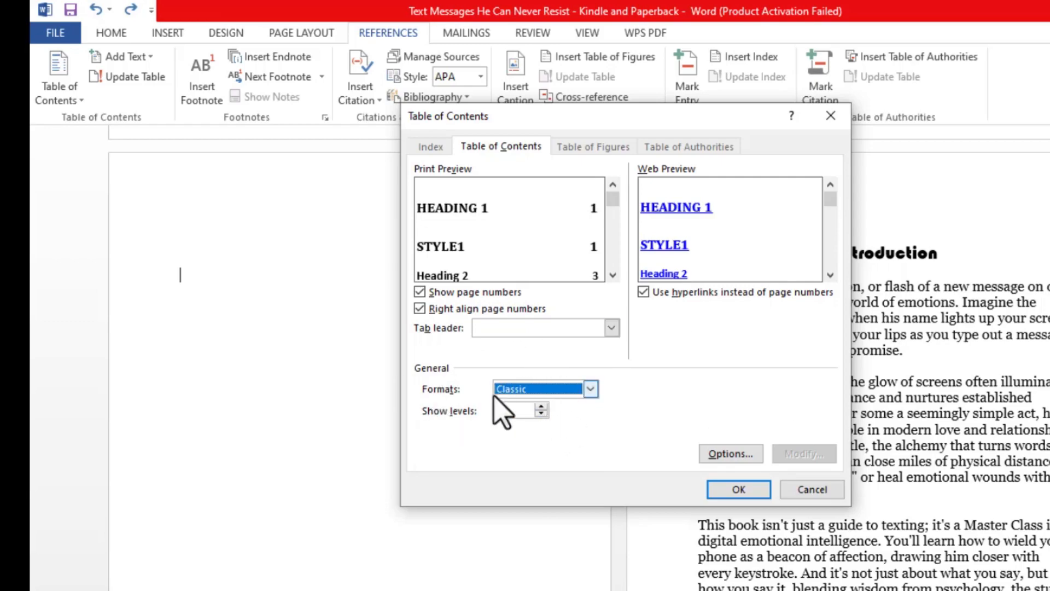
left_click(739, 490)
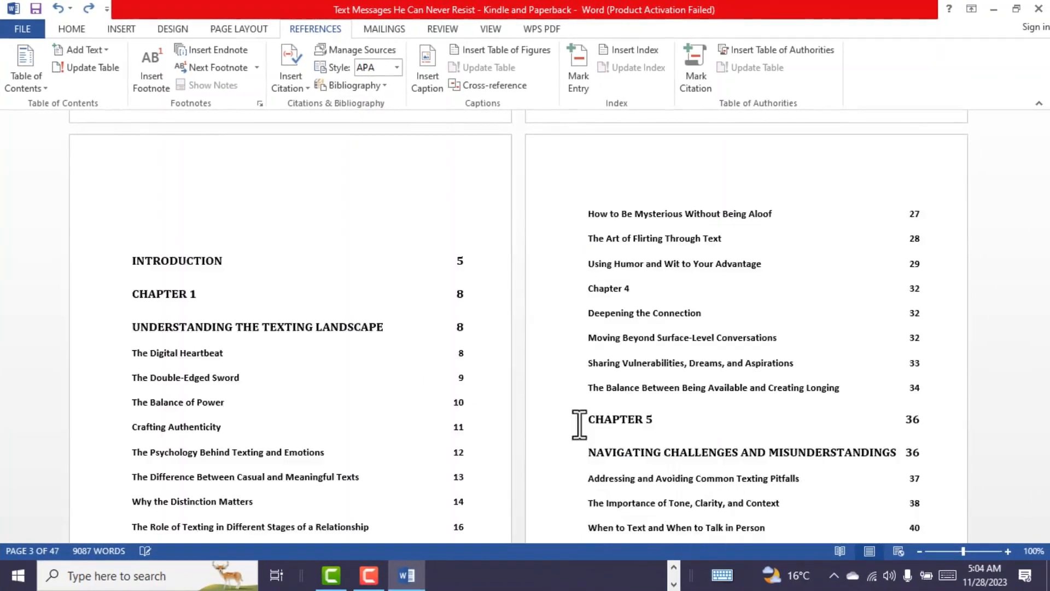
Add the title "Table of Content" above the first entry of the table of contents
scroll(253, 378, "down", 3)
scroll(153, 241, "up", 2)
scroll(608, 275, "down", 5)
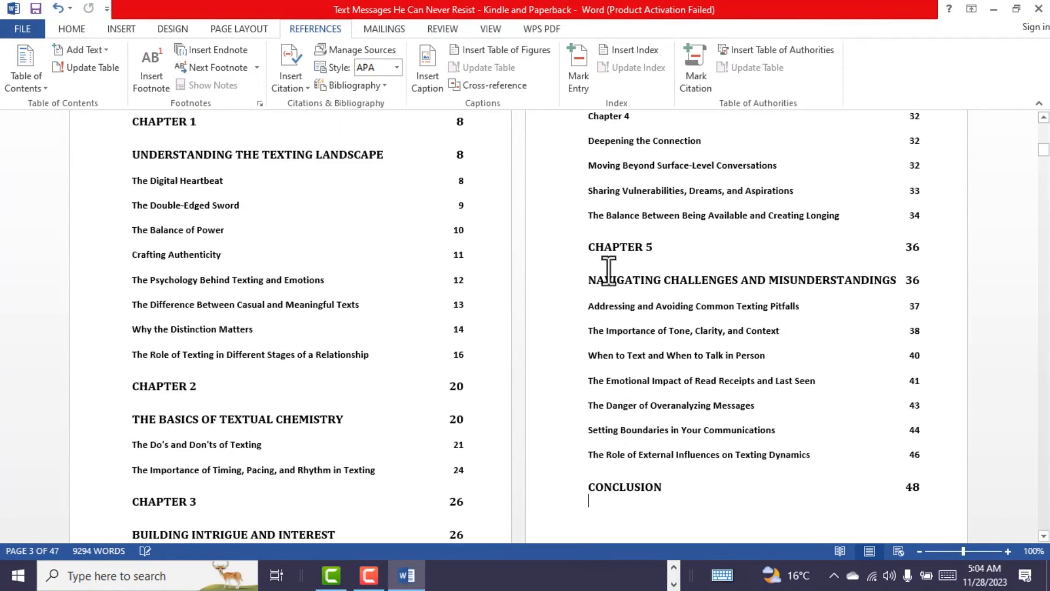
scroll(171, 300, "up", 8)
scroll(257, 307, "down", 1)
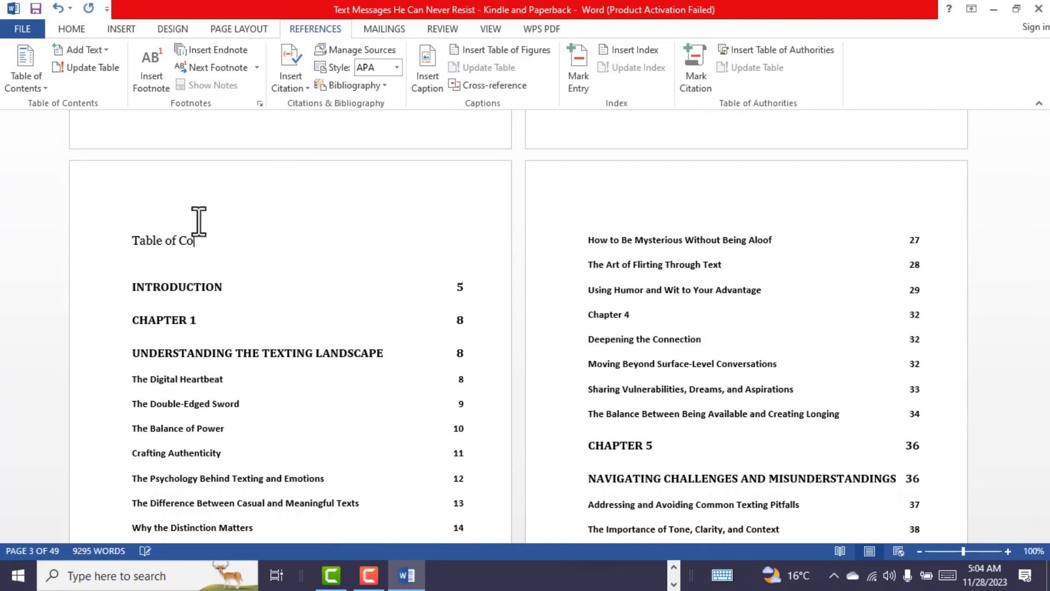
scroll(291, 293, "down", 3)
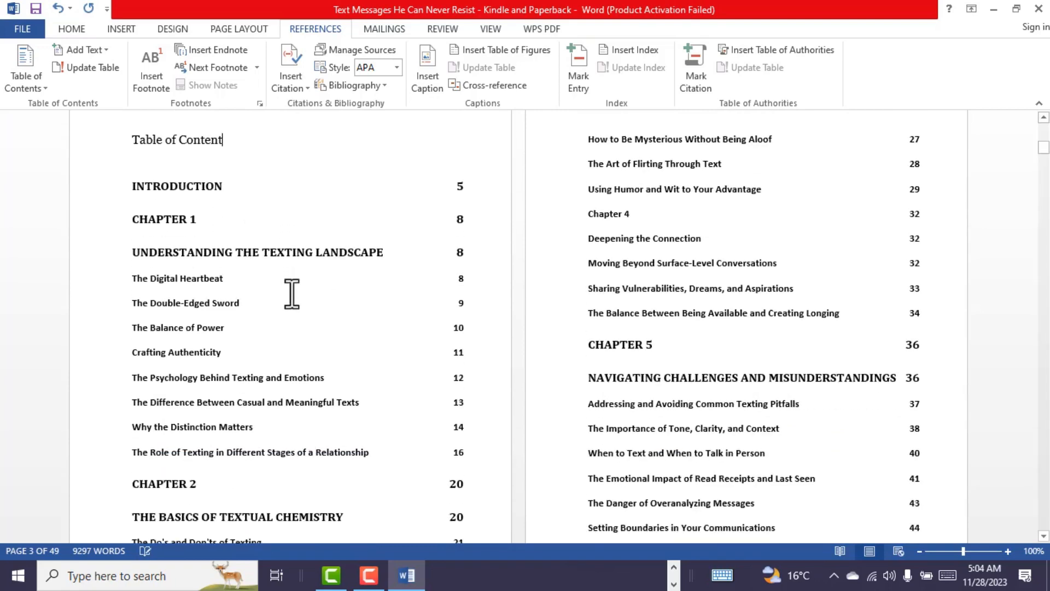
Make the "Table of Content" title bold and enlarge it to 14 pt
scroll(286, 228, "up", 2)
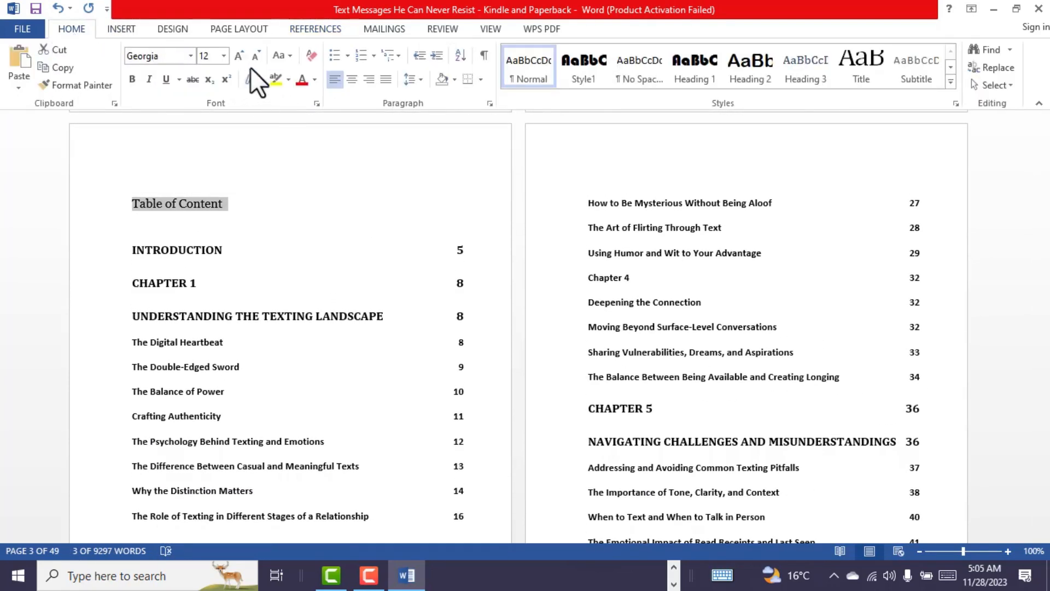
left_click(239, 60)
left_click(238, 59)
Look over the title page, the copyright page and the entries of the table of contents
scroll(392, 222, "up", 3)
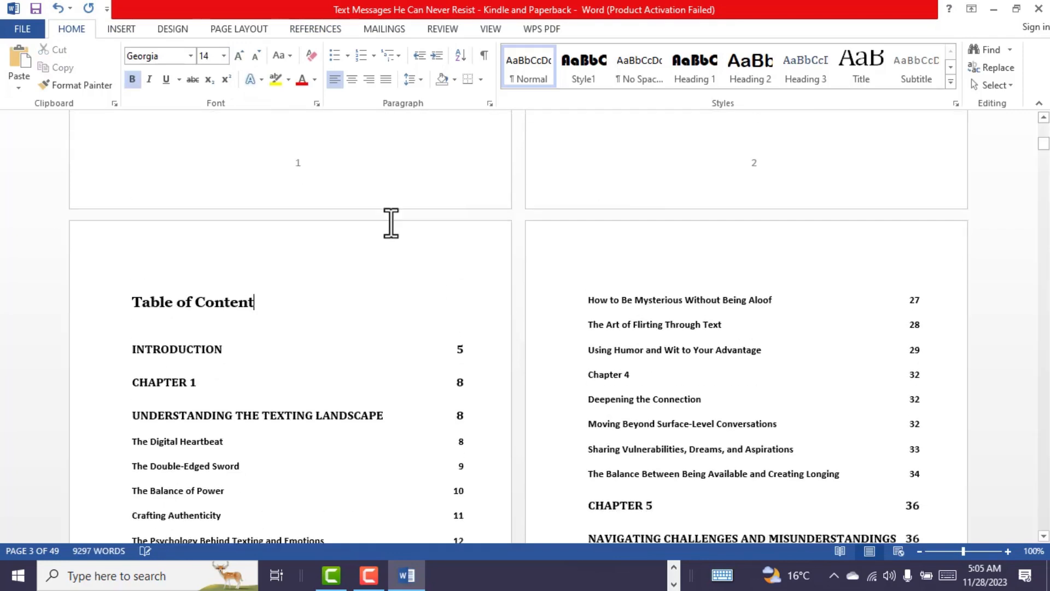
scroll(313, 227, "down", 1)
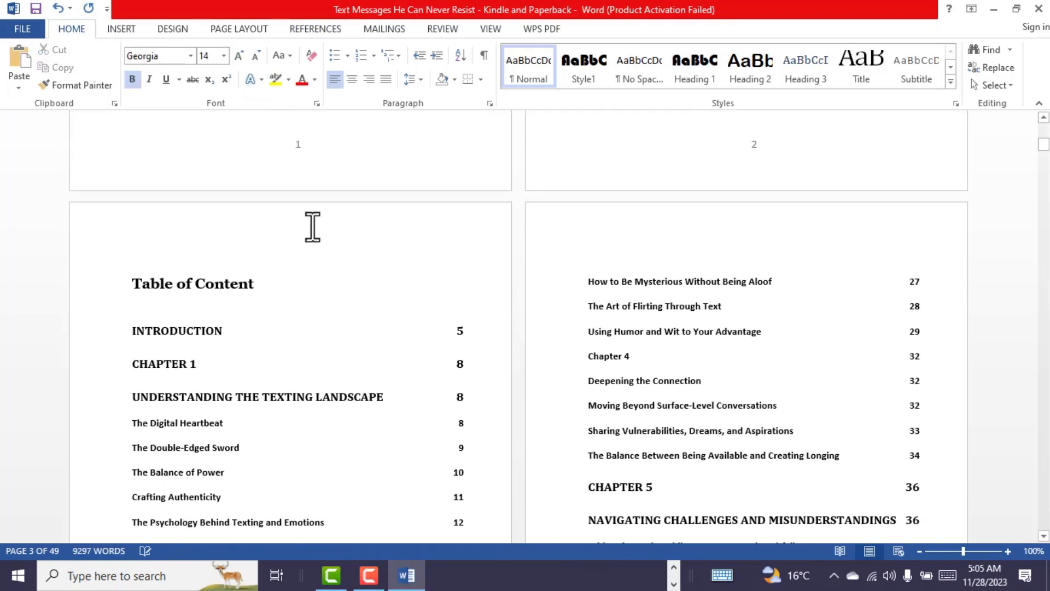
scroll(264, 275, "up", 2)
scroll(304, 282, "up", 1)
scroll(516, 253, "up", 10)
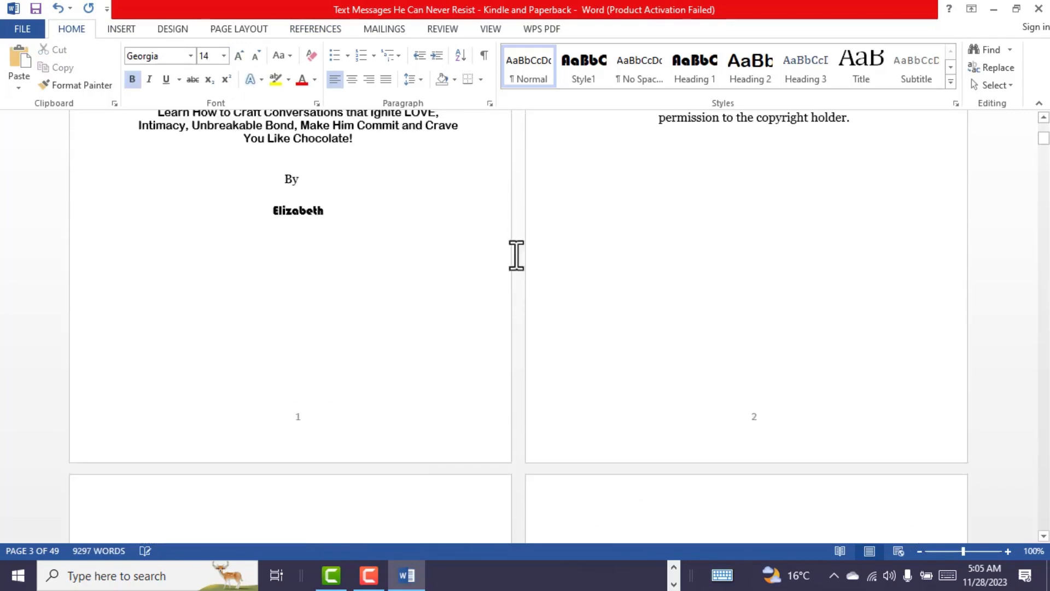
scroll(514, 239, "down", 5)
scroll(519, 239, "up", 2)
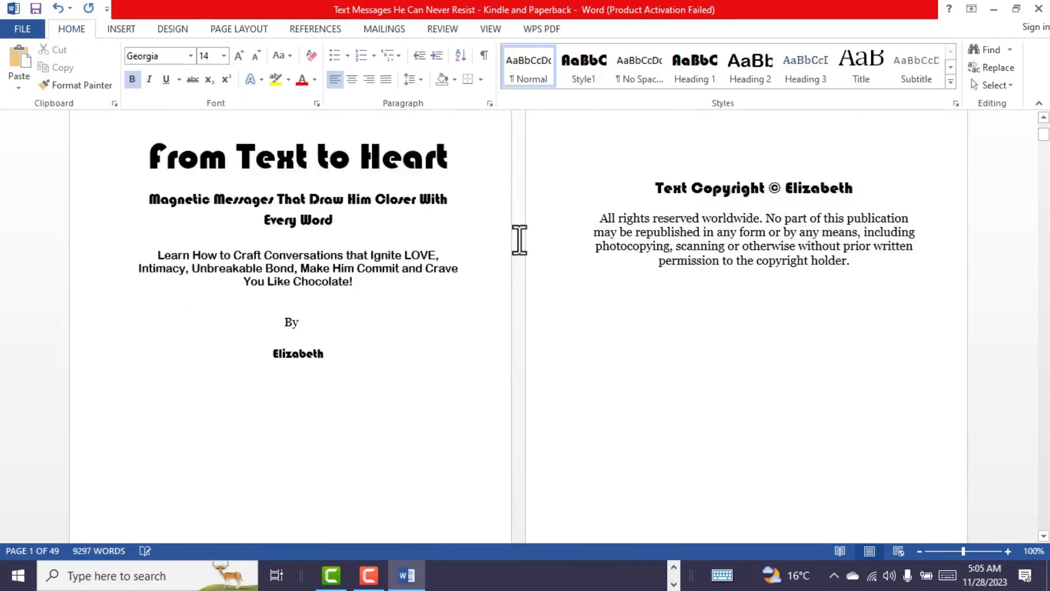
scroll(535, 236, "down", 10)
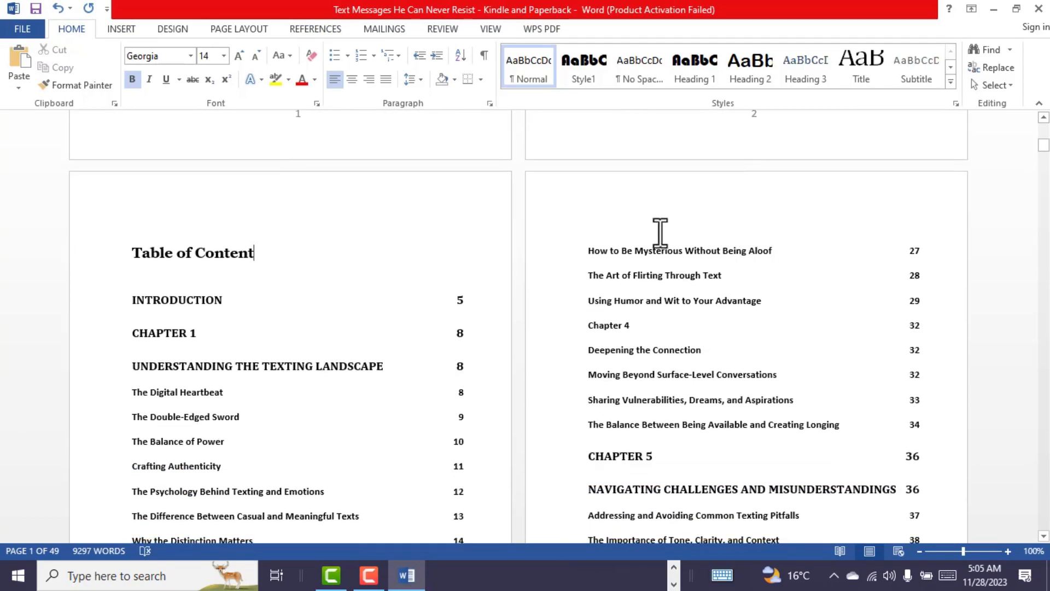
scroll(383, 317, "down", 8)
scroll(328, 295, "up", 8)
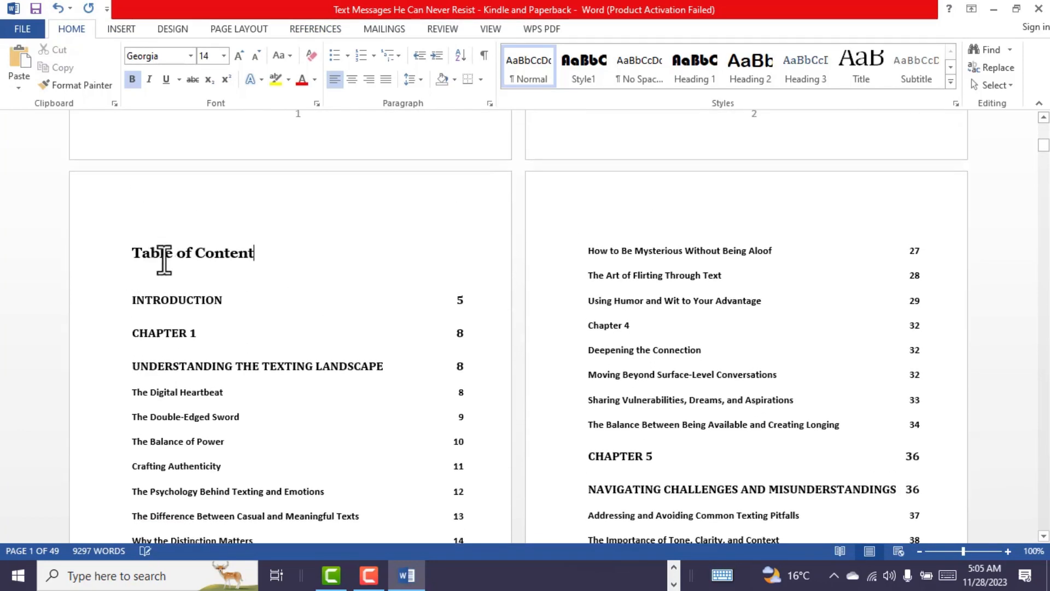
scroll(362, 221, "down", 2)
scroll(328, 296, "down", 3)
scroll(301, 339, "up", 5)
scroll(219, 290, "down", 3)
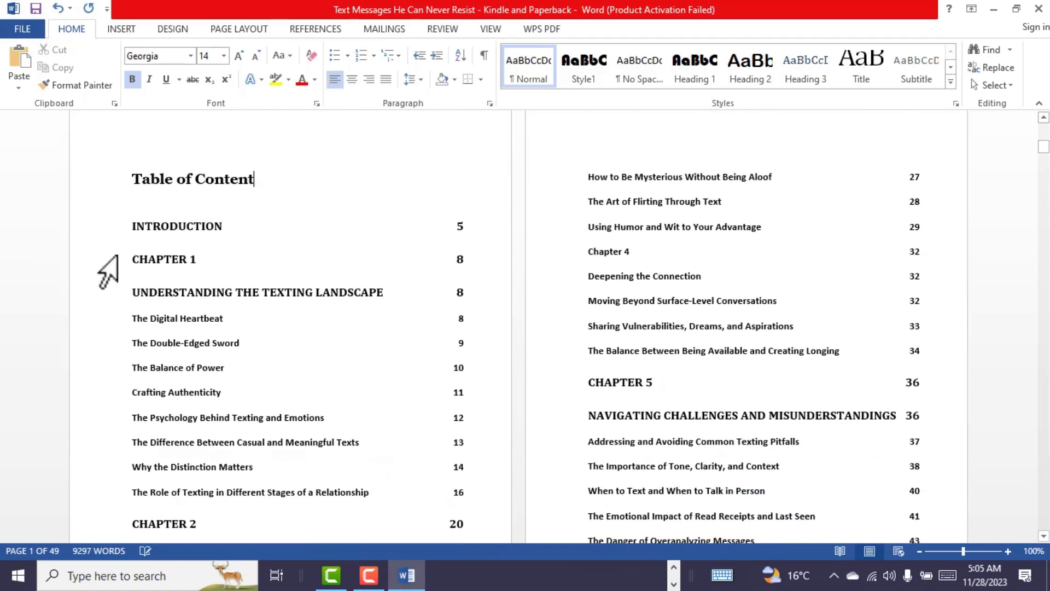
Follow the Introduction link in the table of contents and examine the page it leads to
left_click(172, 228)
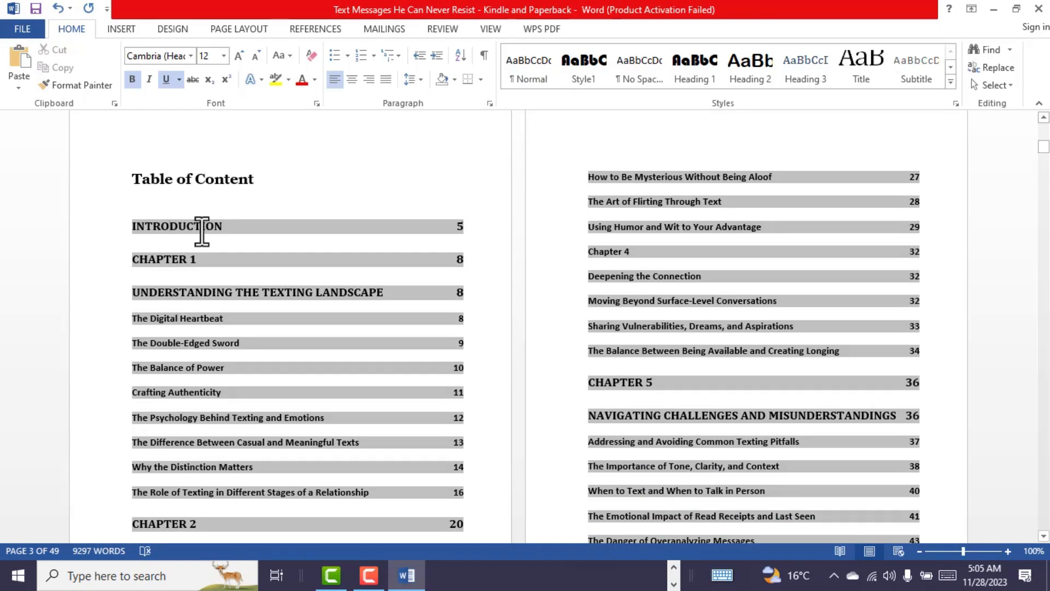
left_click(202, 232, "ctrl")
scroll(324, 337, "up", 13)
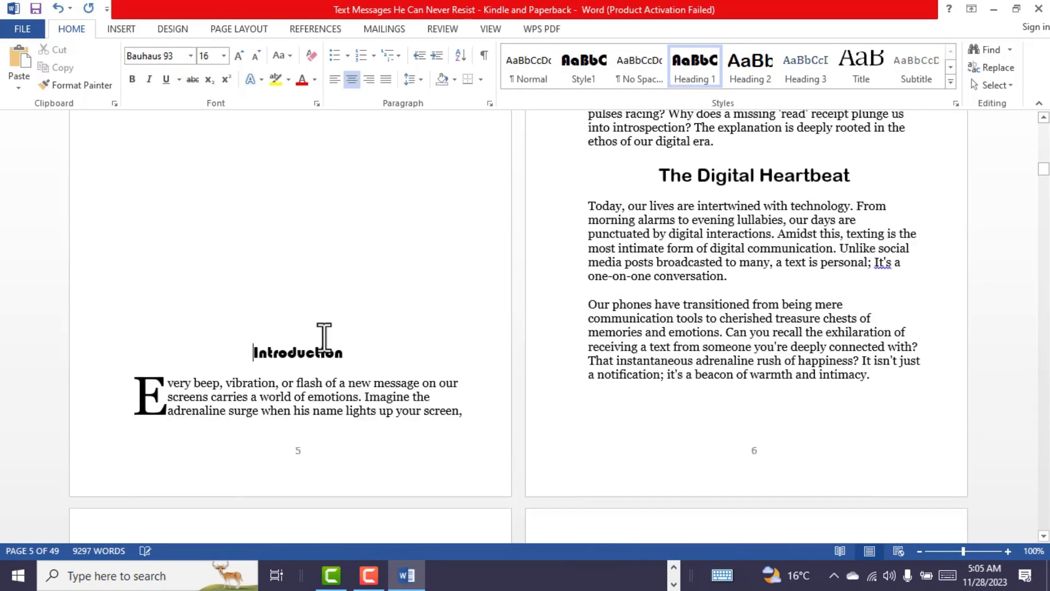
scroll(387, 343, "down", 6)
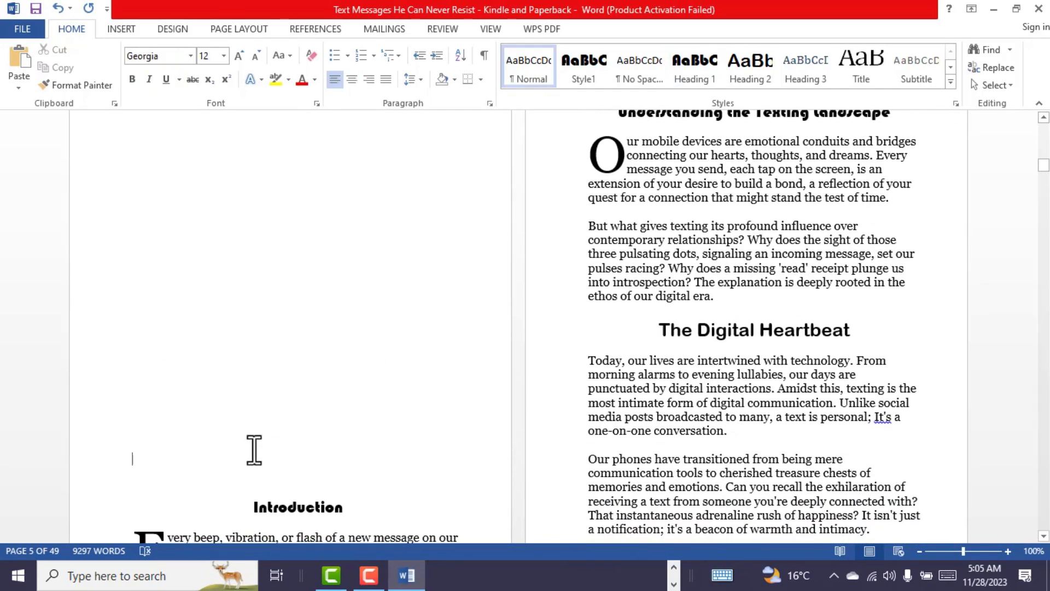
Delete the empty lines above the Introduction heading so the heading starts at the beginning of its page
scroll(254, 449, "down", 9)
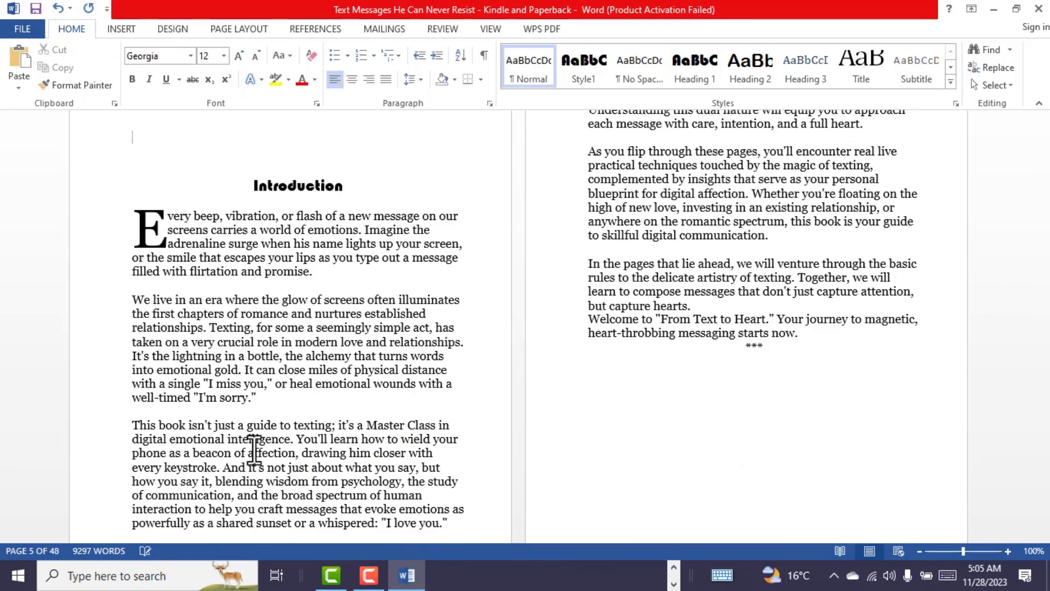
scroll(254, 450, "up", 4)
key("BackSpace")
key("BackSpace")
key("BackSpace")
key("BackSpace")
key("BackSpace")
key("BackSpace")
key("BackSpace")
key("BackSpace")
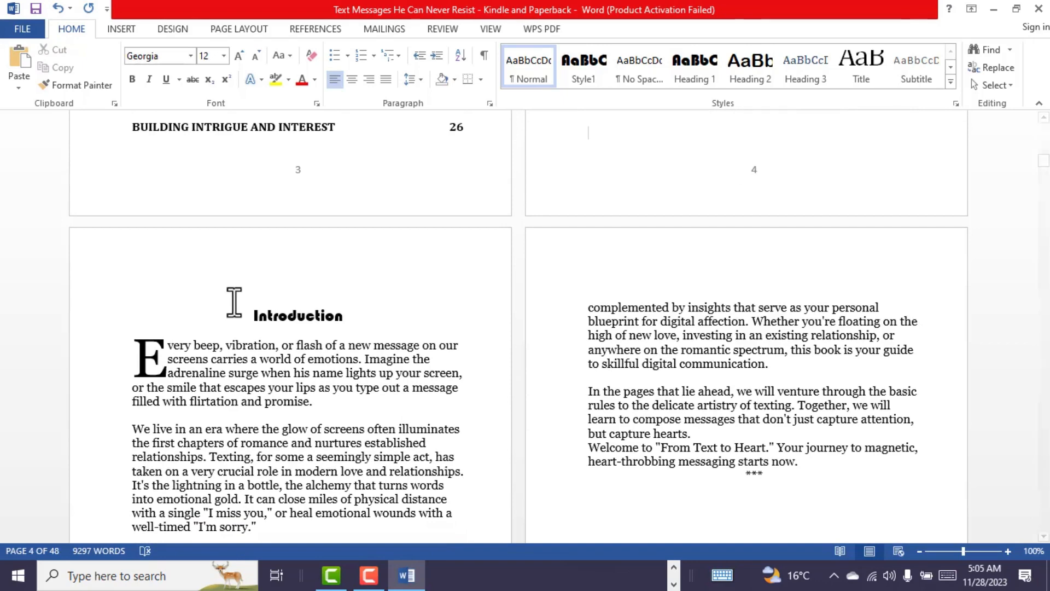
Follow the table of contents link "The Importance of Tone, Clarity, and Context" and look through the pages up to the Conclusion
scroll(235, 302, "up", 15)
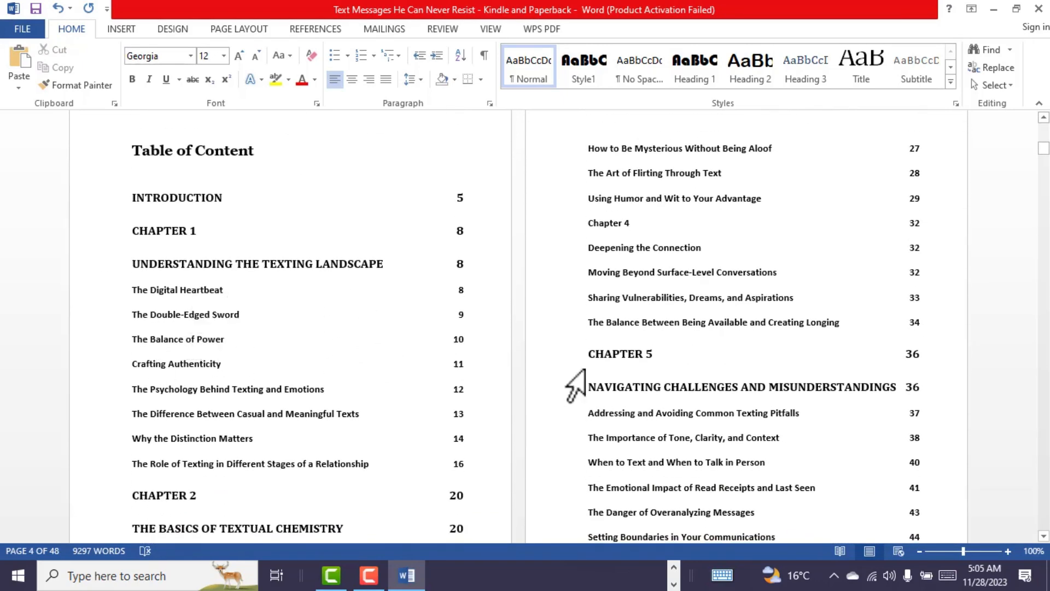
scroll(643, 328, "down", 3)
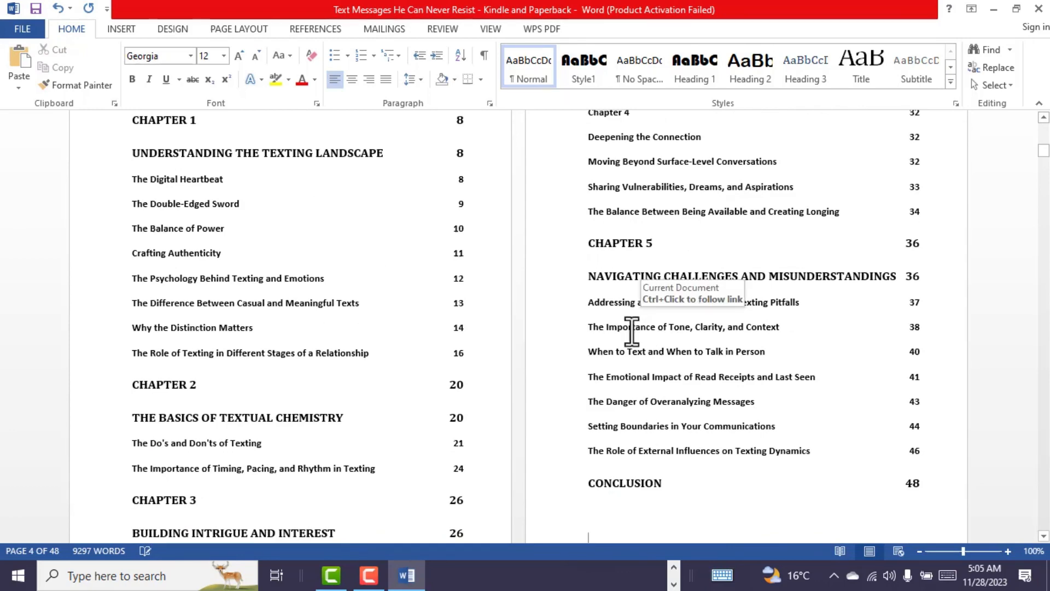
key("ctrl+a")
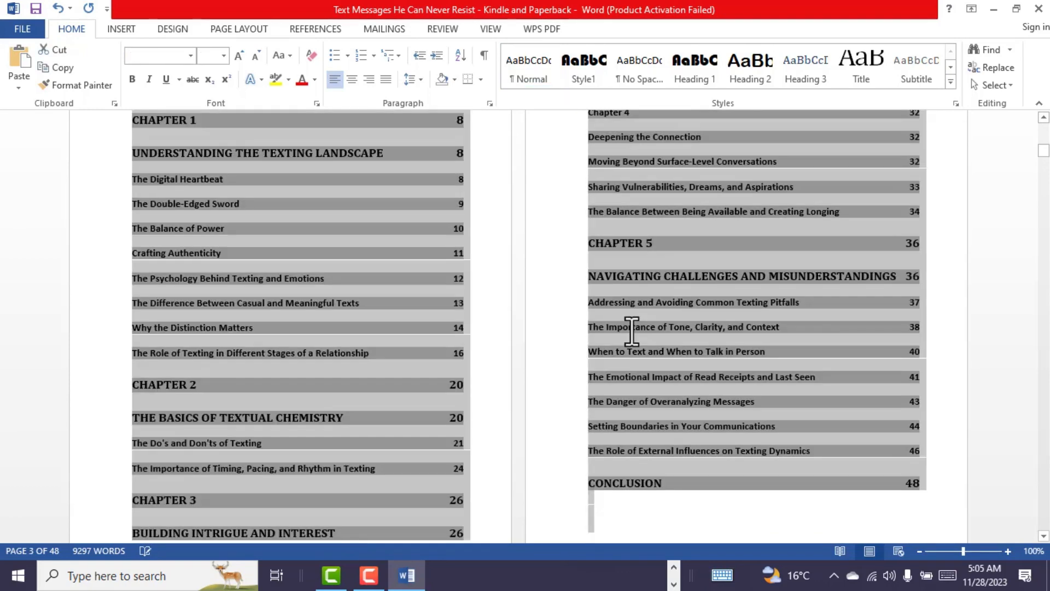
left_click(635, 326)
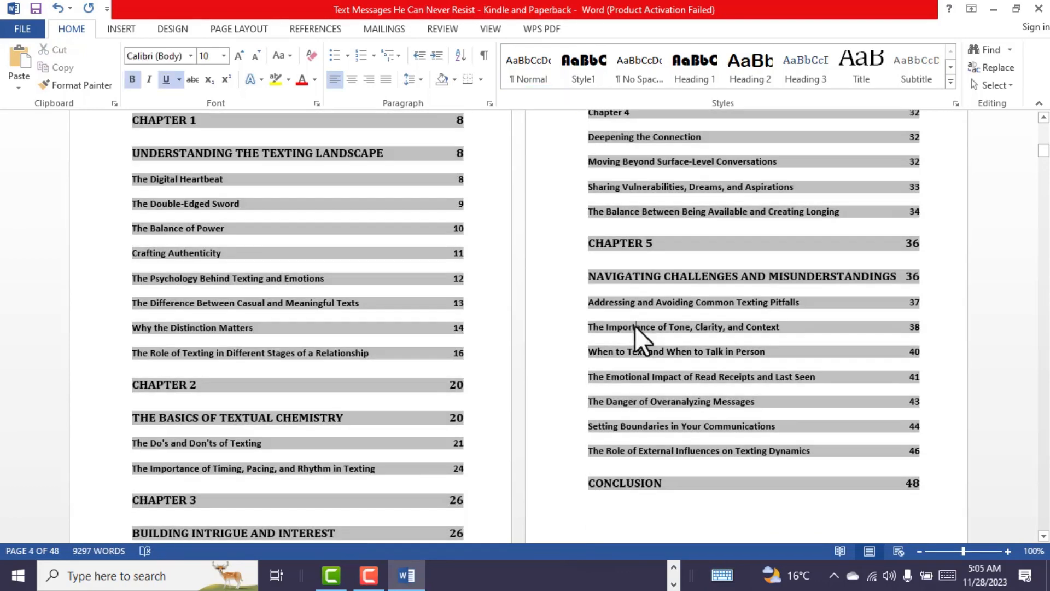
left_click(634, 326, "ctrl")
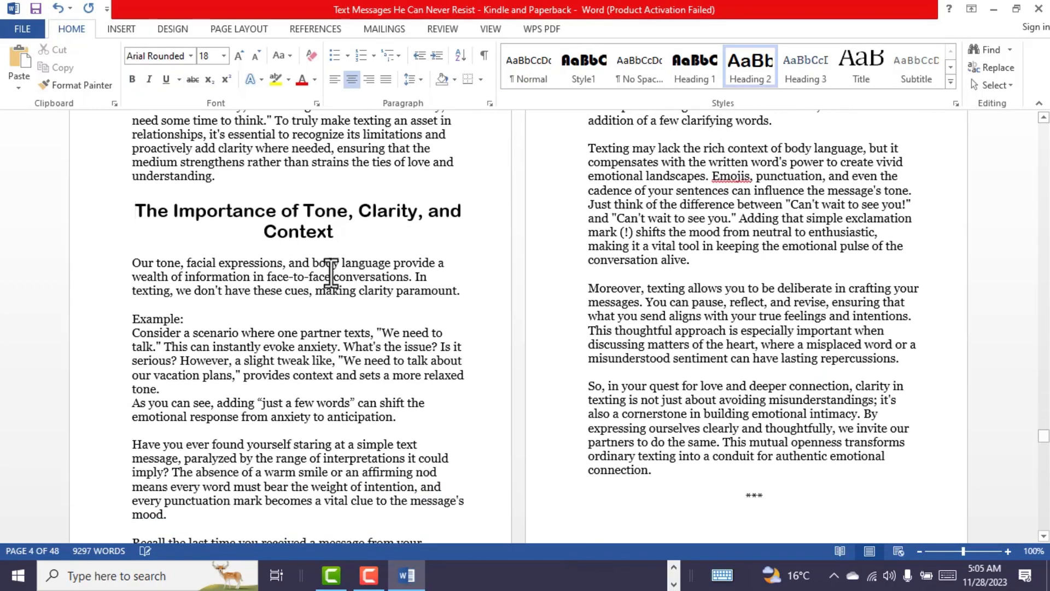
scroll(438, 341, "down", 8)
scroll(477, 348, "down", 10)
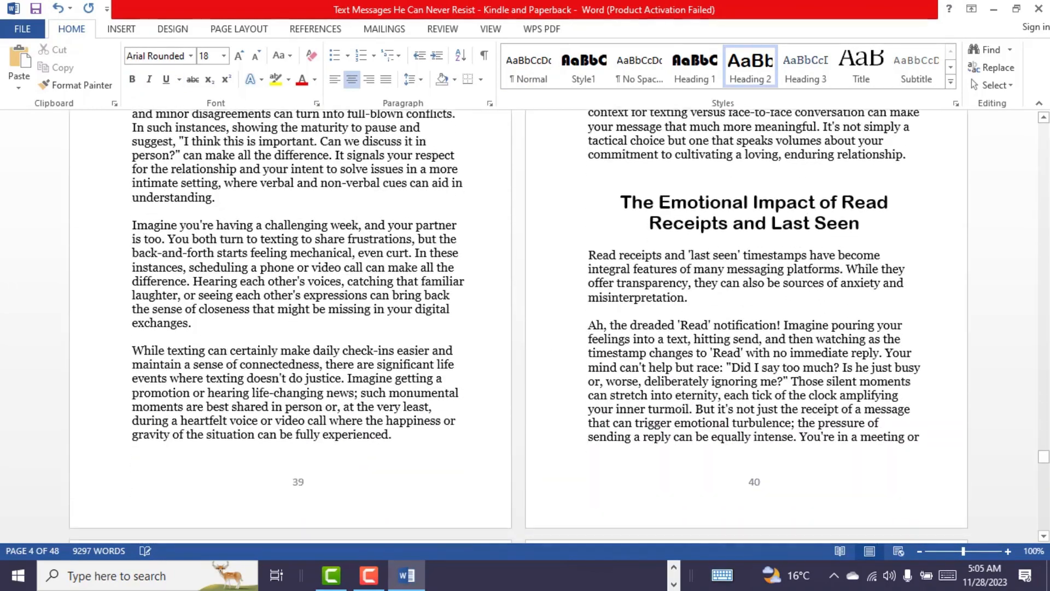
left_click_drag(1045, 458, 1044, 523)
scroll(954, 410, "up", 15)
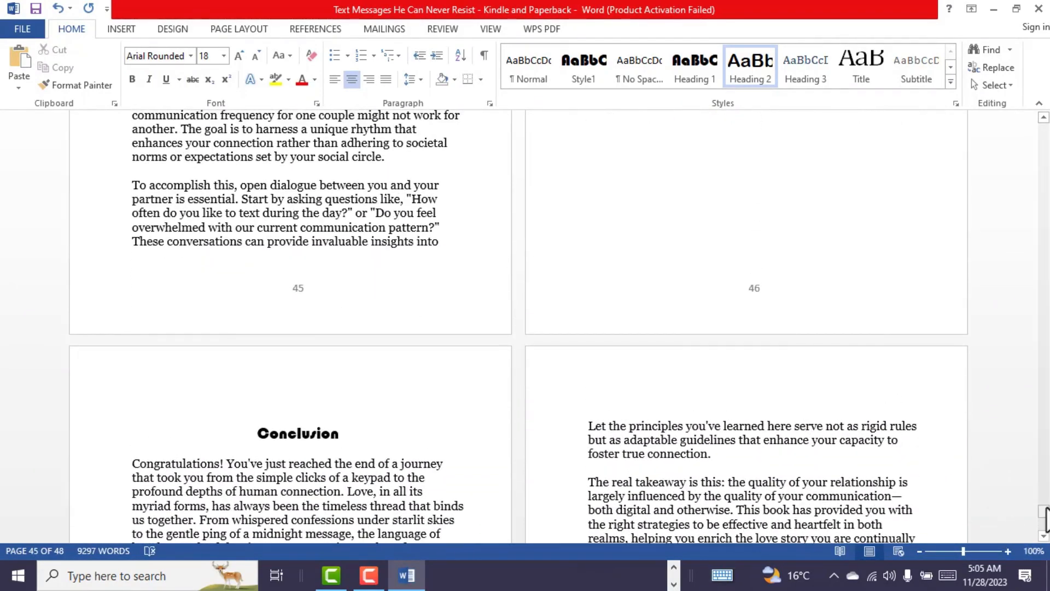
Copy the copyright symbol together with the author's name from the heading of the copyright page
left_click_drag(1046, 512, 1045, 124)
scroll(329, 301, "down", 4)
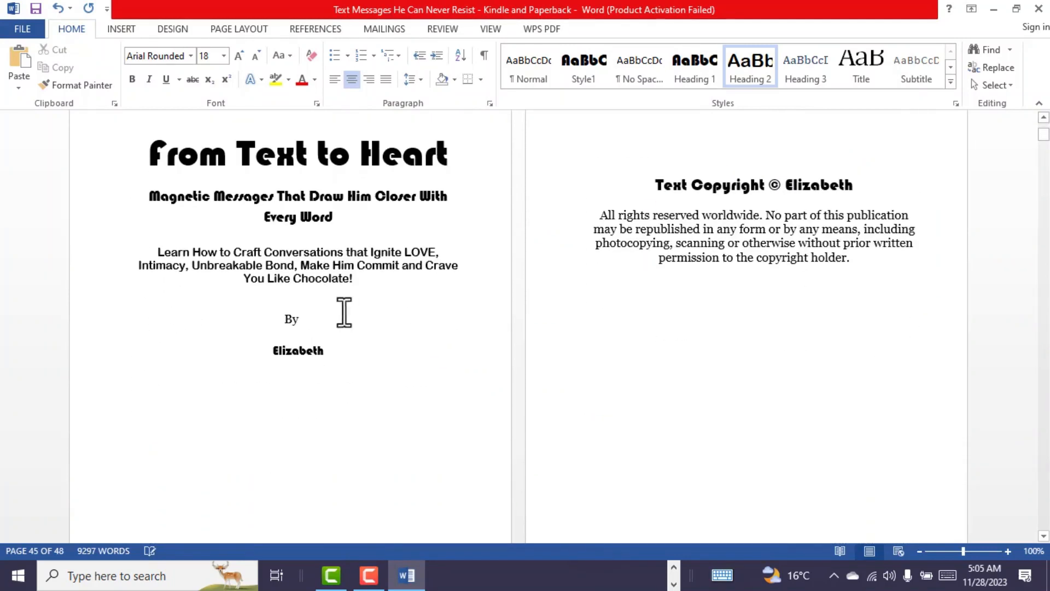
double_click(275, 358)
right_click(277, 355)
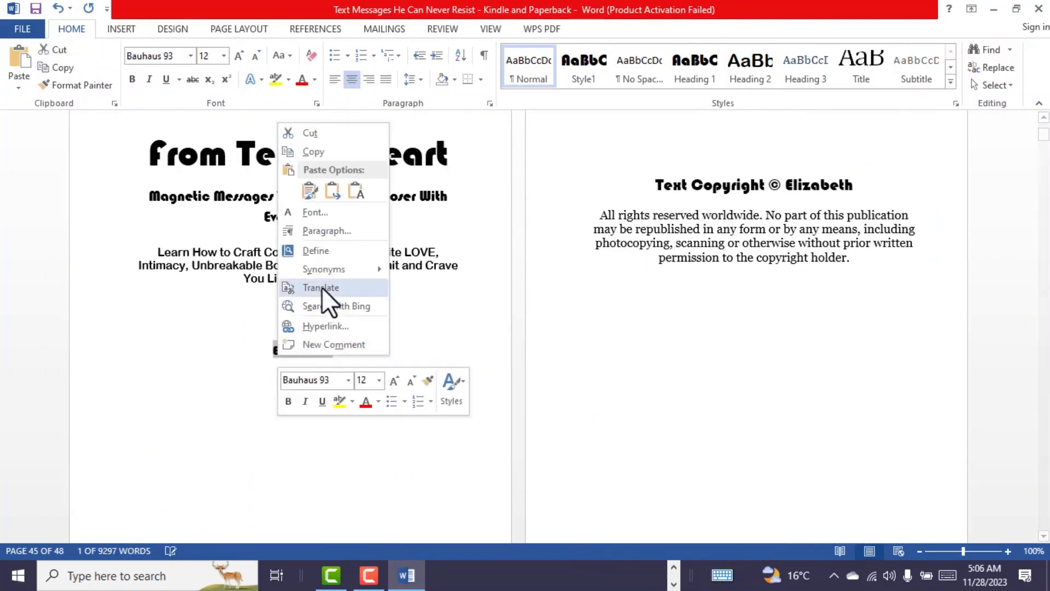
left_click(869, 185)
left_click_drag(855, 185, 782, 185)
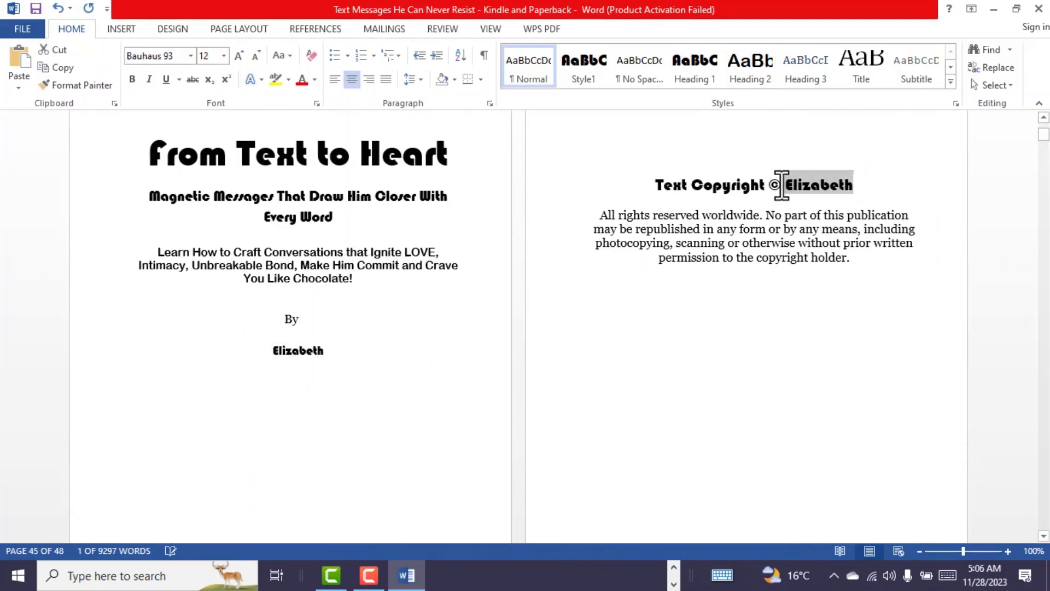
right_click(809, 189)
left_click(802, 216)
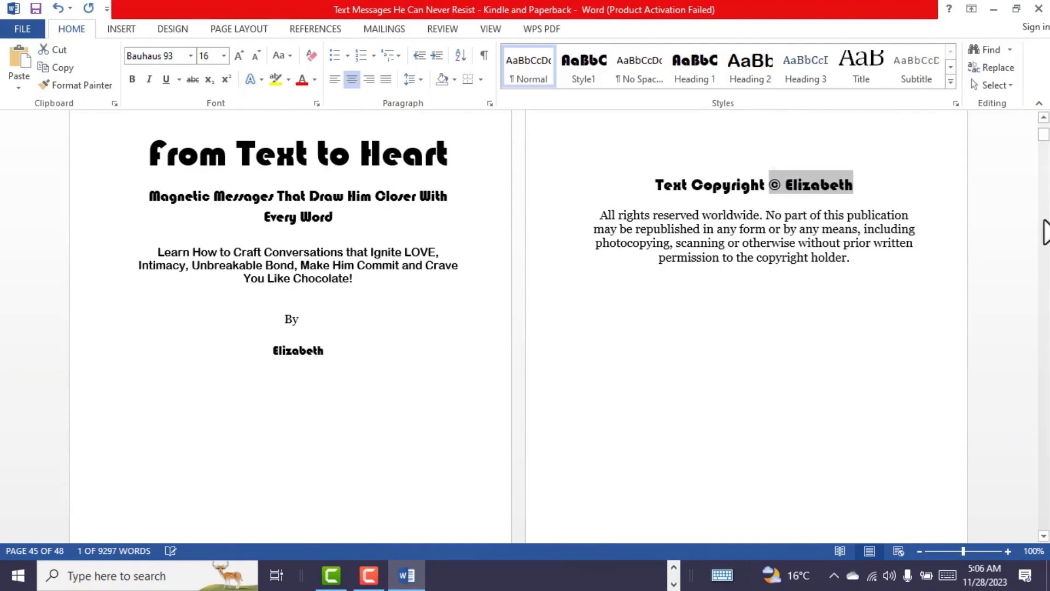
Paste the copied copyright symbol and author's name on a new line below the Conclusion's closing thank-you paragraph
left_click_drag(1044, 134, 1012, 523)
left_click(781, 343)
key("Return")
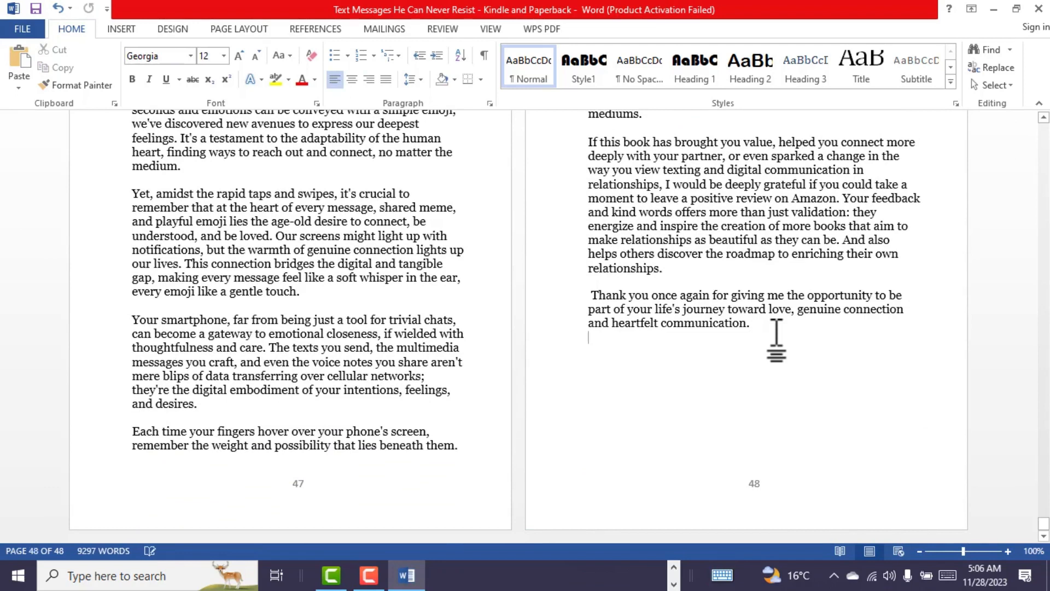
key("ctrl+v")
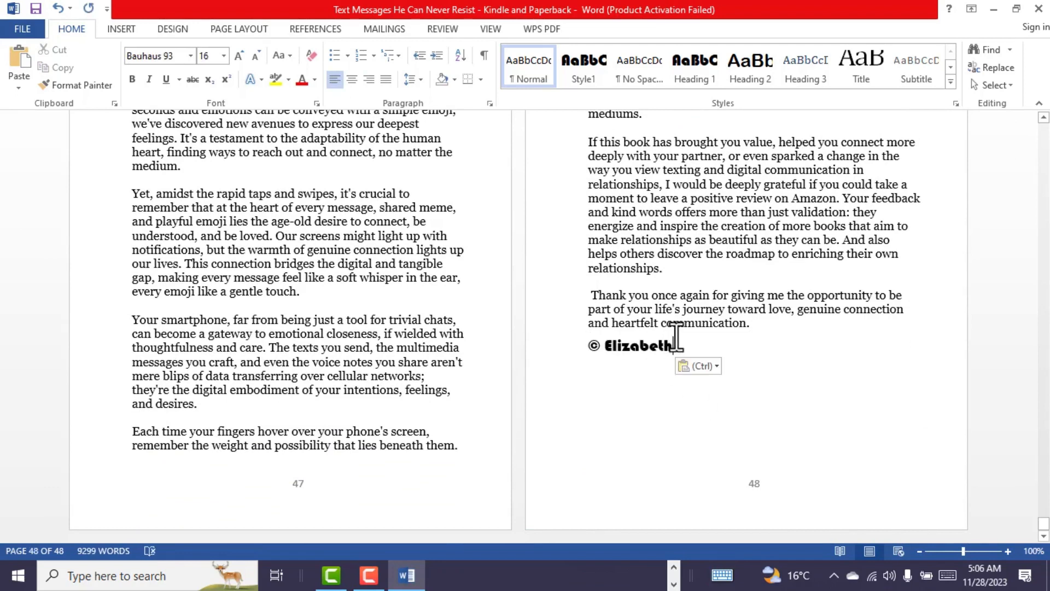
Try to shift the pasted author line towards the right margin with justified alignment and repeated tab indents
left_click_drag(677, 342, 587, 344)
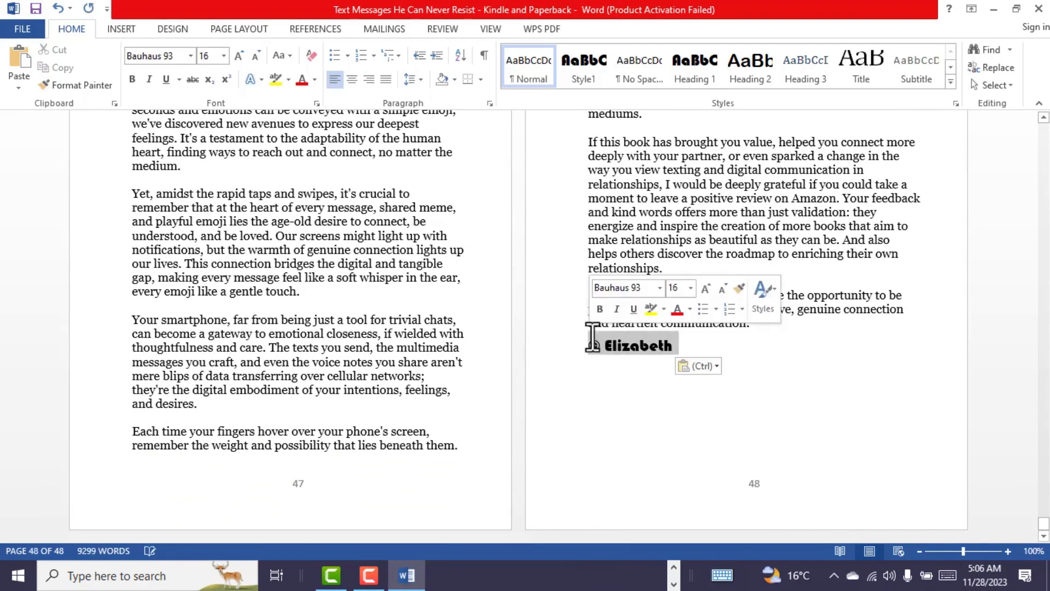
left_click(385, 82)
key("Tab")
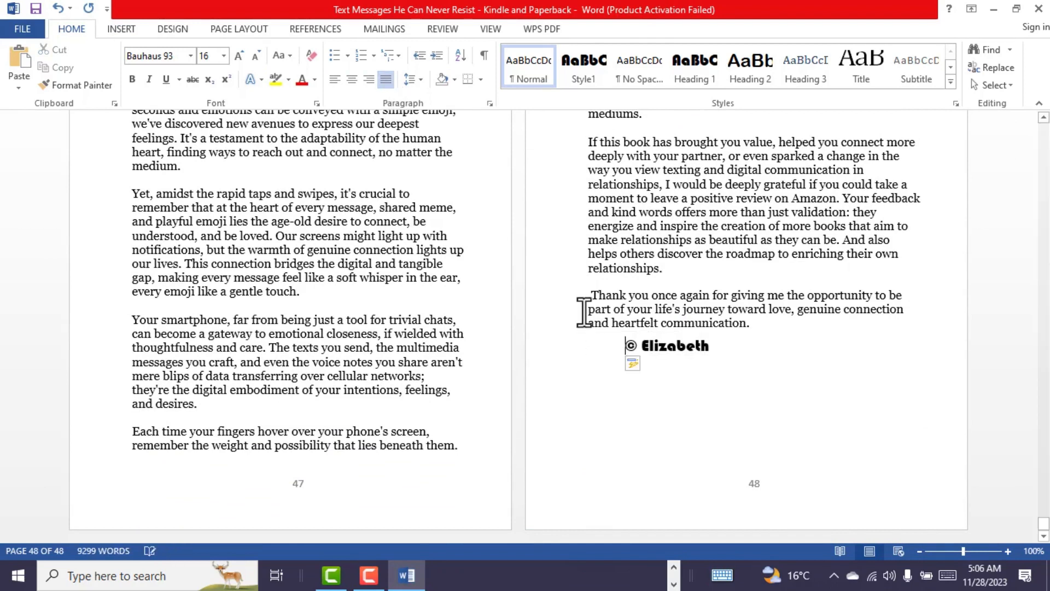
key("Tab")
key("Tab")
key("Tab")
key("Tab")
key("Tab")
key("Tab")
key("Tab")
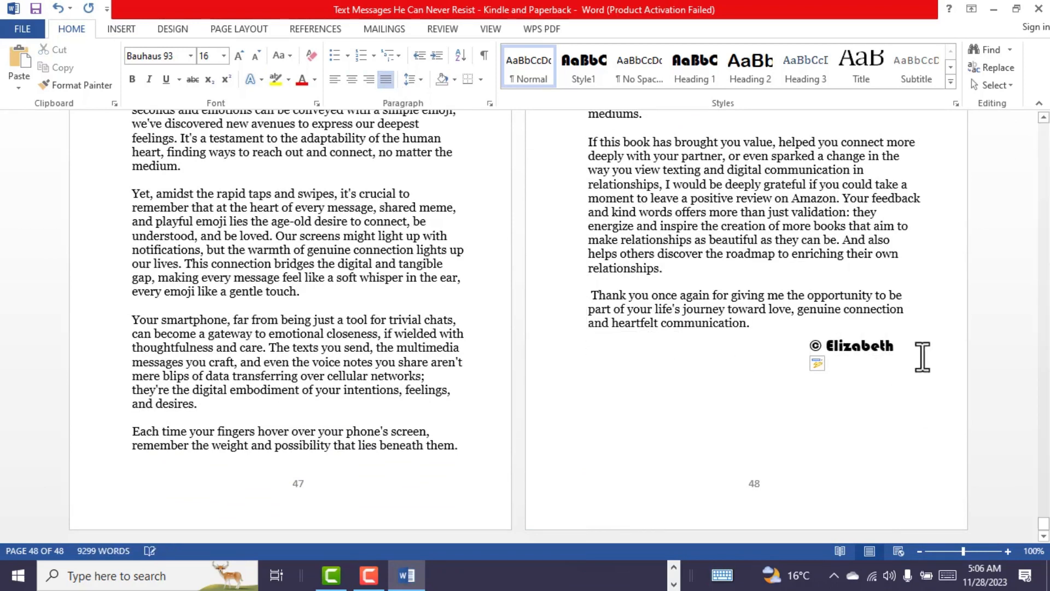
Right-align the author line at the end of the Conclusion
left_click_drag(923, 357, 812, 350)
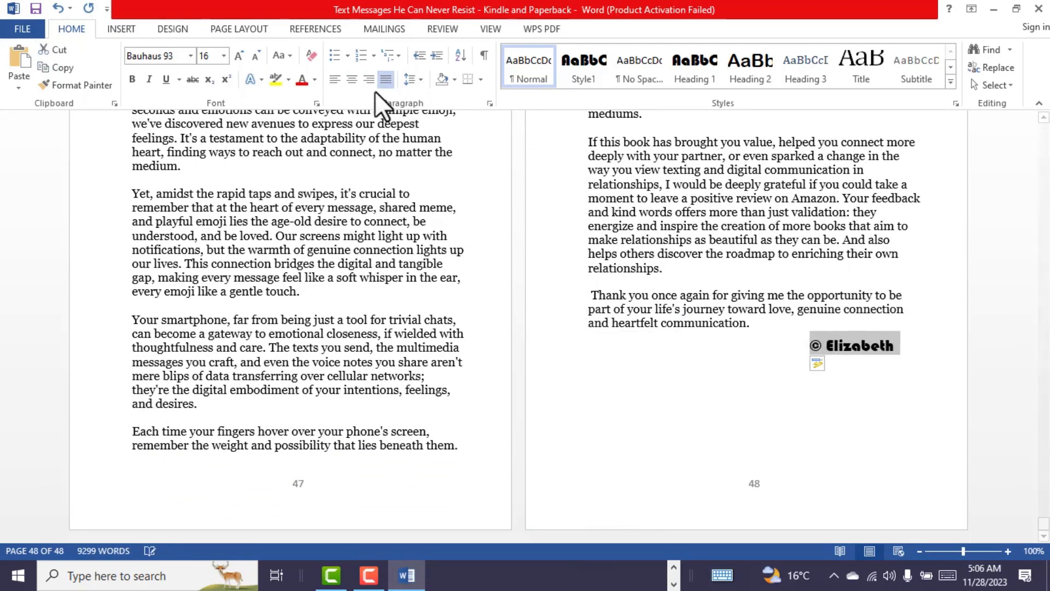
left_click(363, 82)
left_click(871, 358)
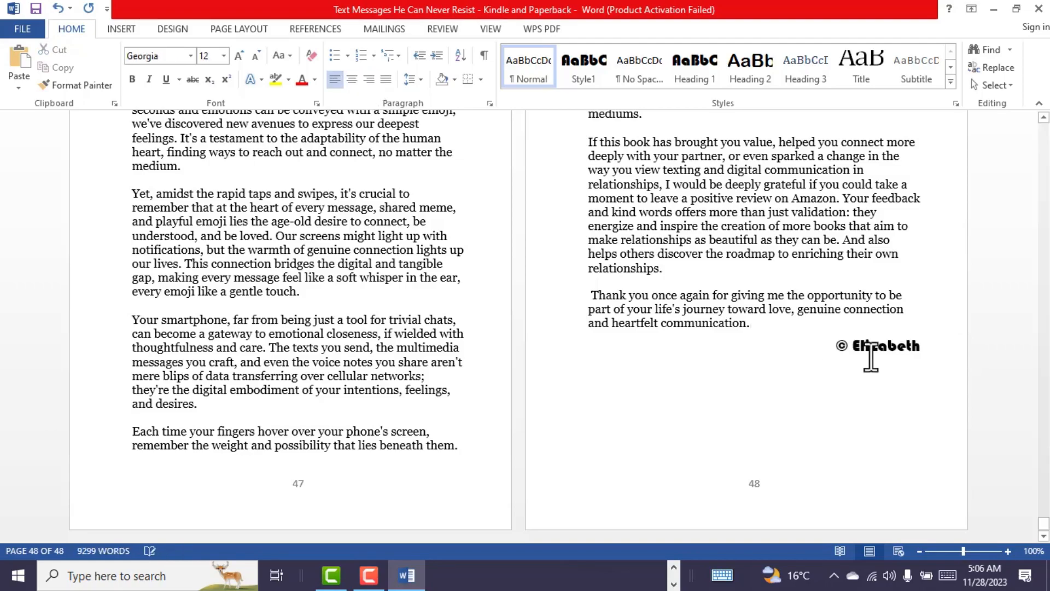
Look over the Conclusion pages with the author line, then return through the first chapter to the title and copyright pages
scroll(871, 359, "up", 6)
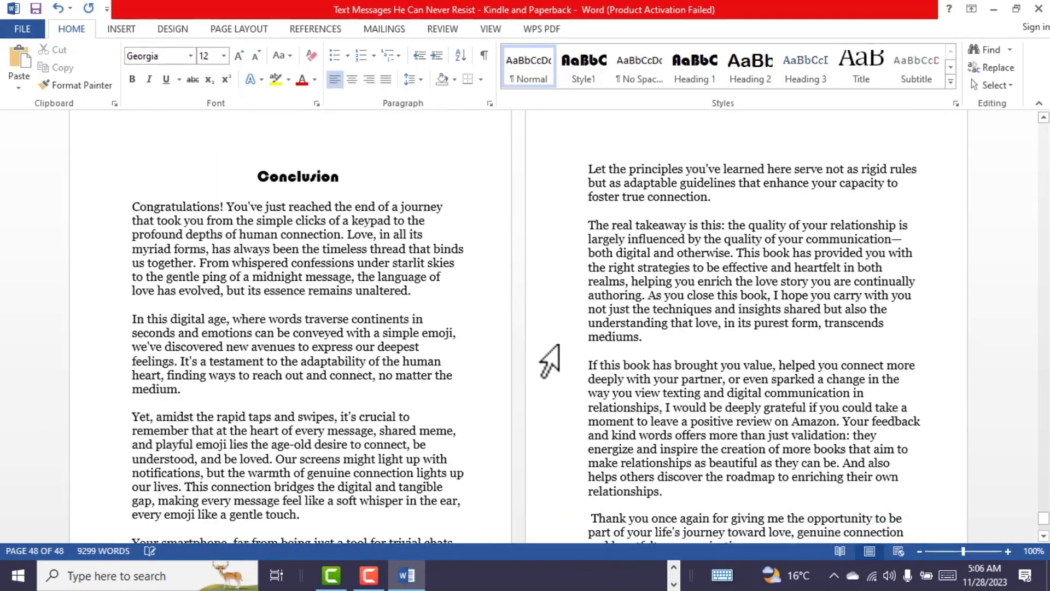
scroll(549, 361, "down", 7)
scroll(336, 328, "up", 5)
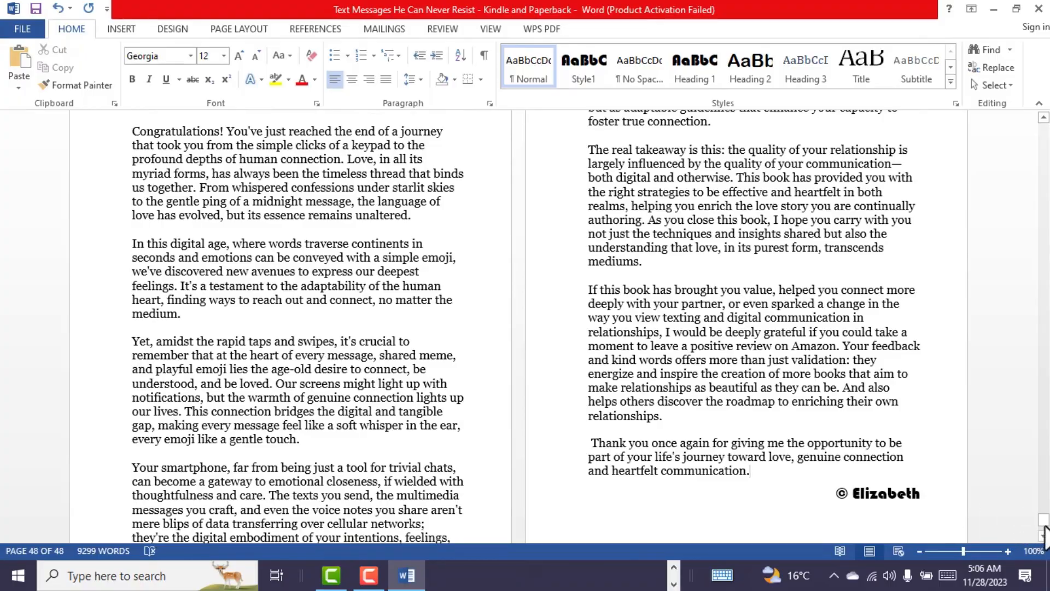
left_click_drag(1046, 534, 1025, 209)
scroll(868, 281, "up", 10)
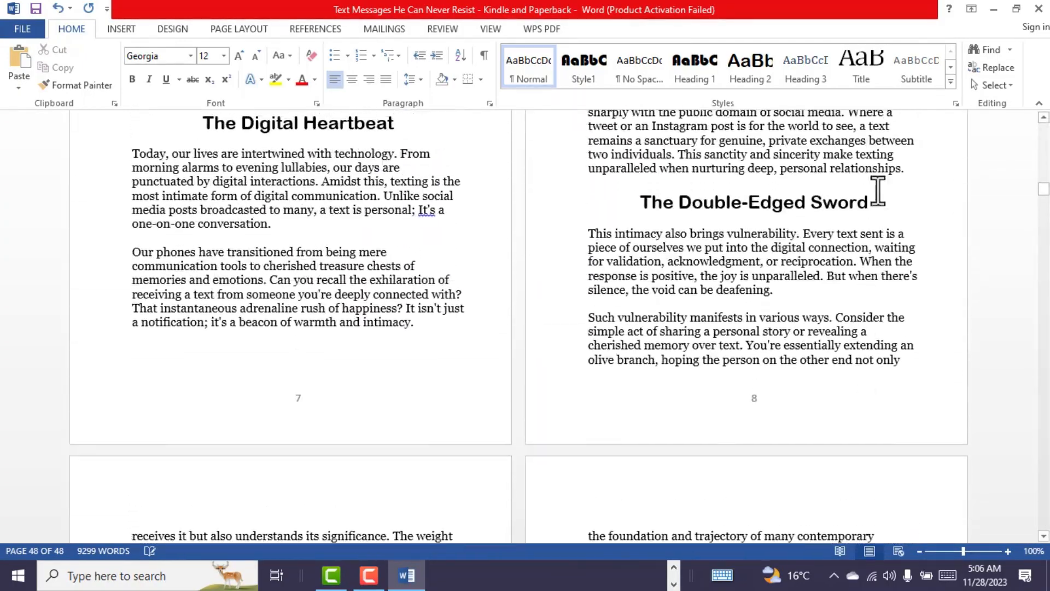
left_click_drag(1045, 189, 1046, 132)
scroll(957, 357, "down", 1)
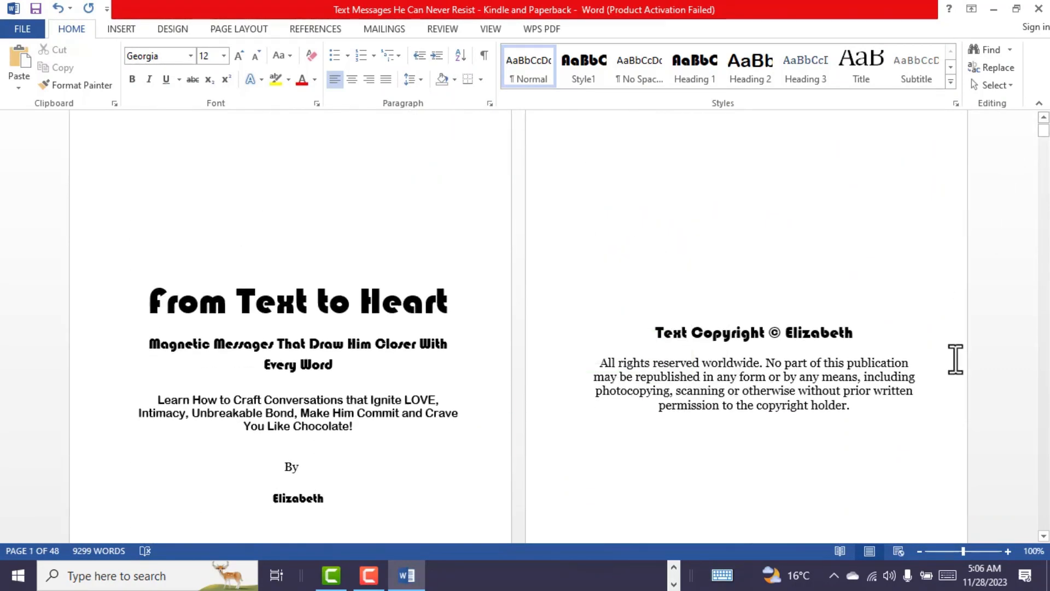